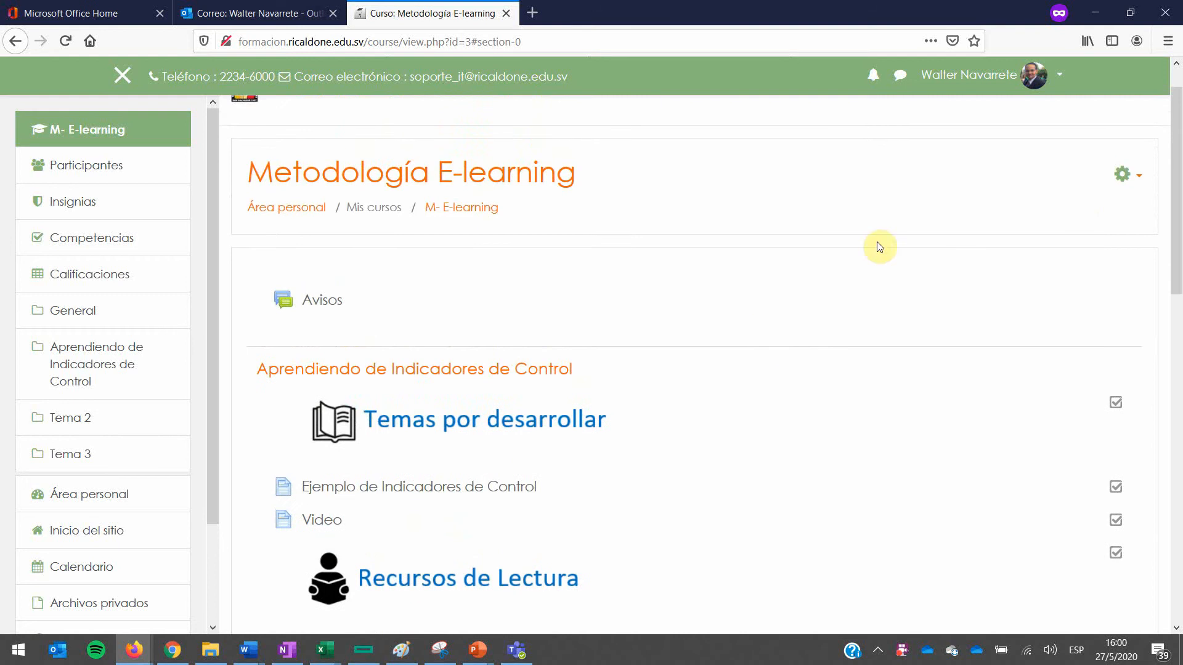
Step: Open the category management page of the question bank for the Metodología E-learning course
{"action": "left_click", "coordinate": [1139, 183]}
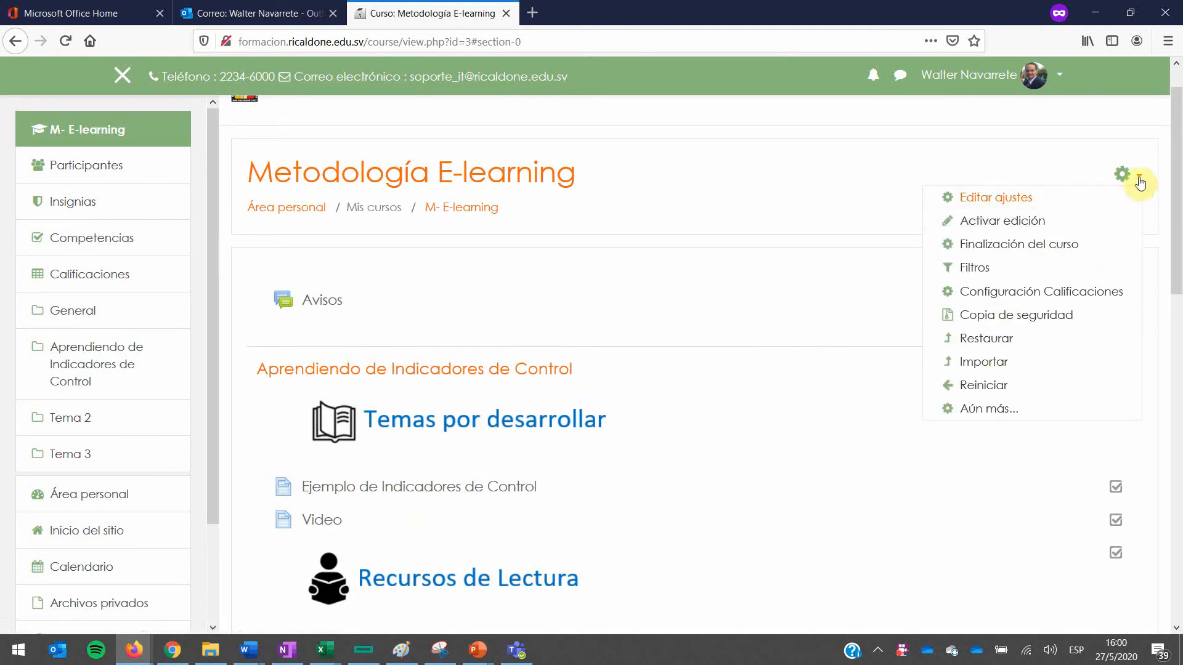
{"action": "left_click", "coordinate": [989, 410]}
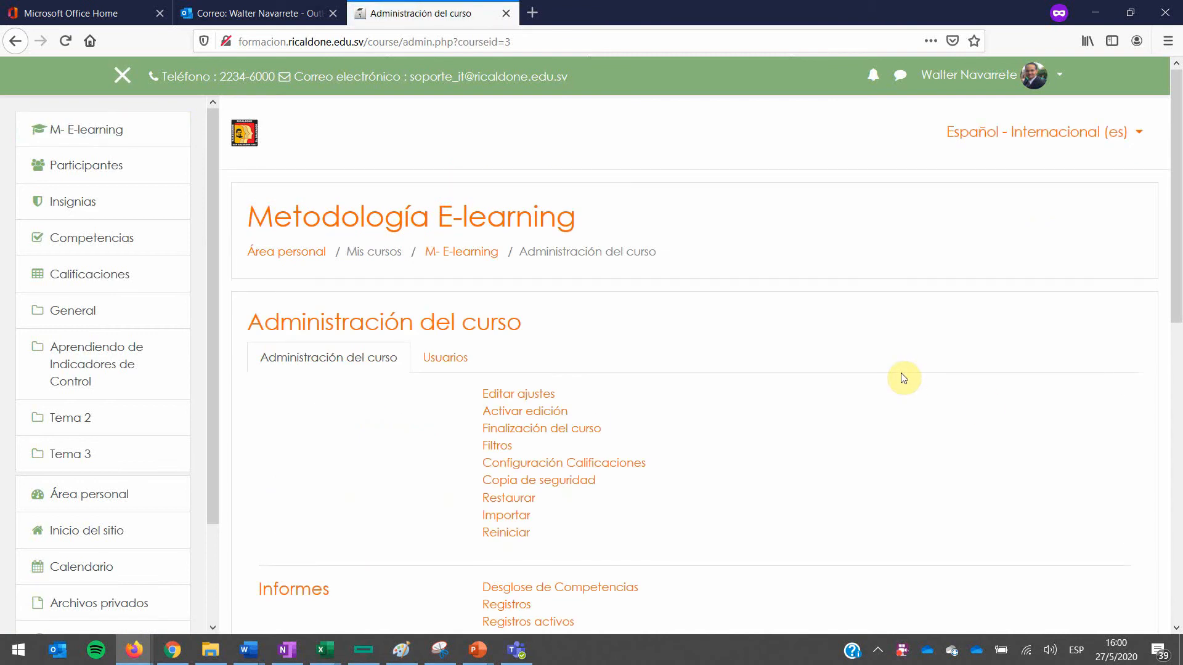
{"action": "scroll", "coordinate": [1129, 471], "scroll_direction": "down", "scroll_amount": 3}
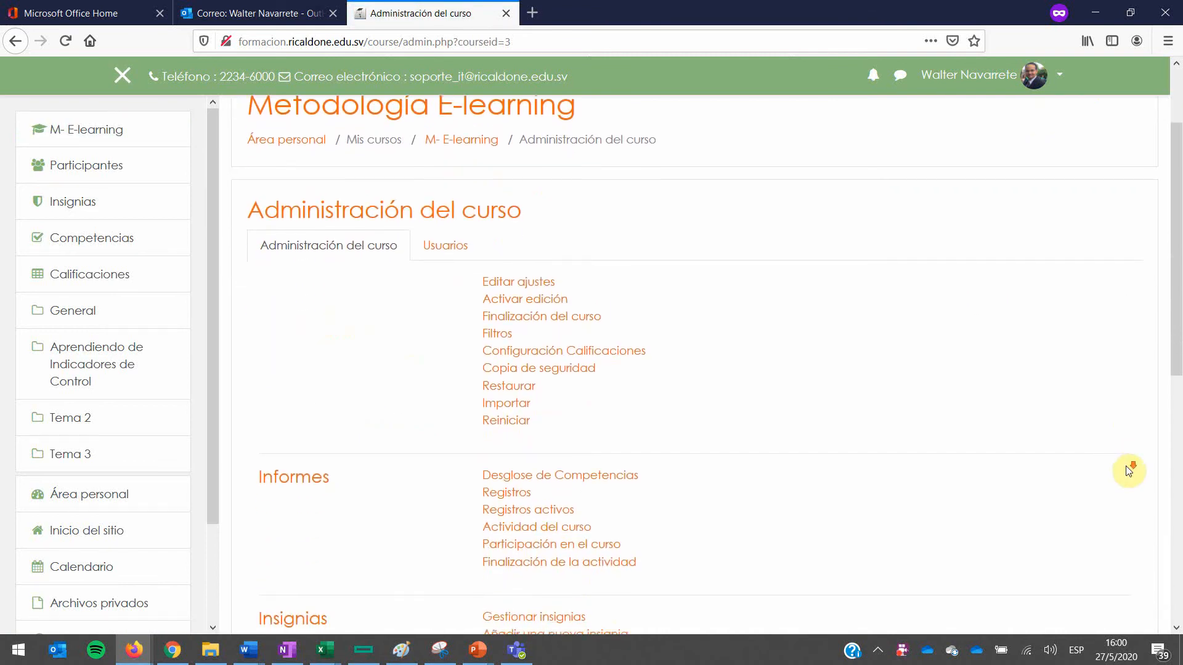
{"action": "scroll", "coordinate": [1129, 471], "scroll_direction": "down", "scroll_amount": 5}
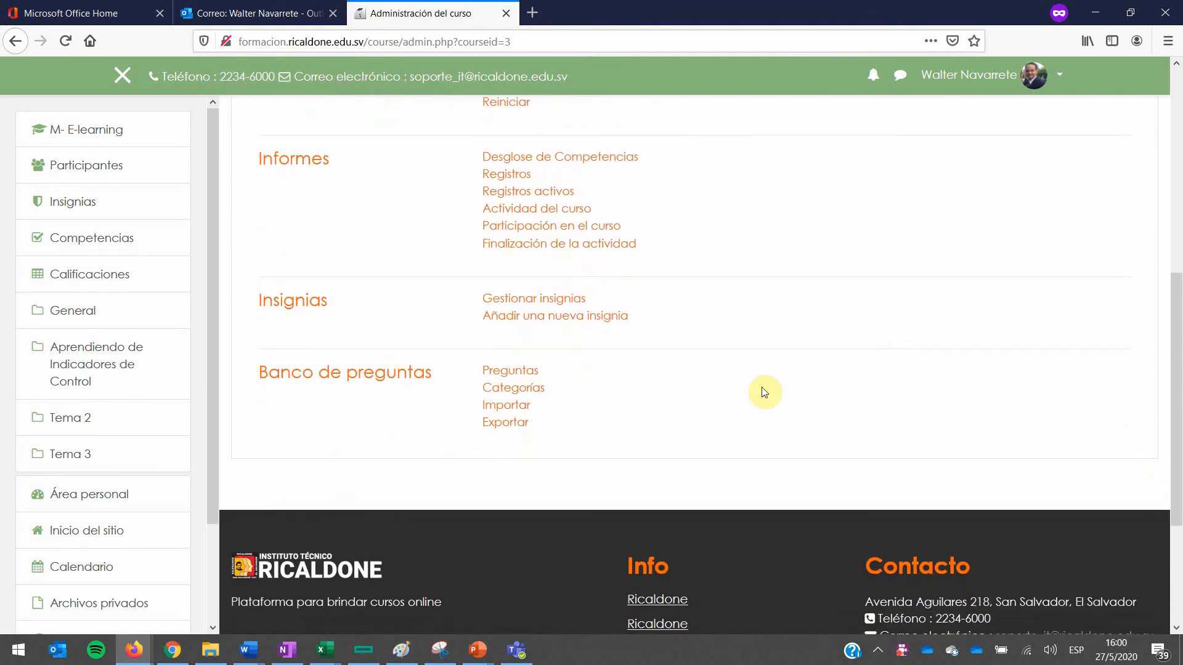
{"action": "scroll", "coordinate": [790, 508], "scroll_direction": "up", "scroll_amount": 2}
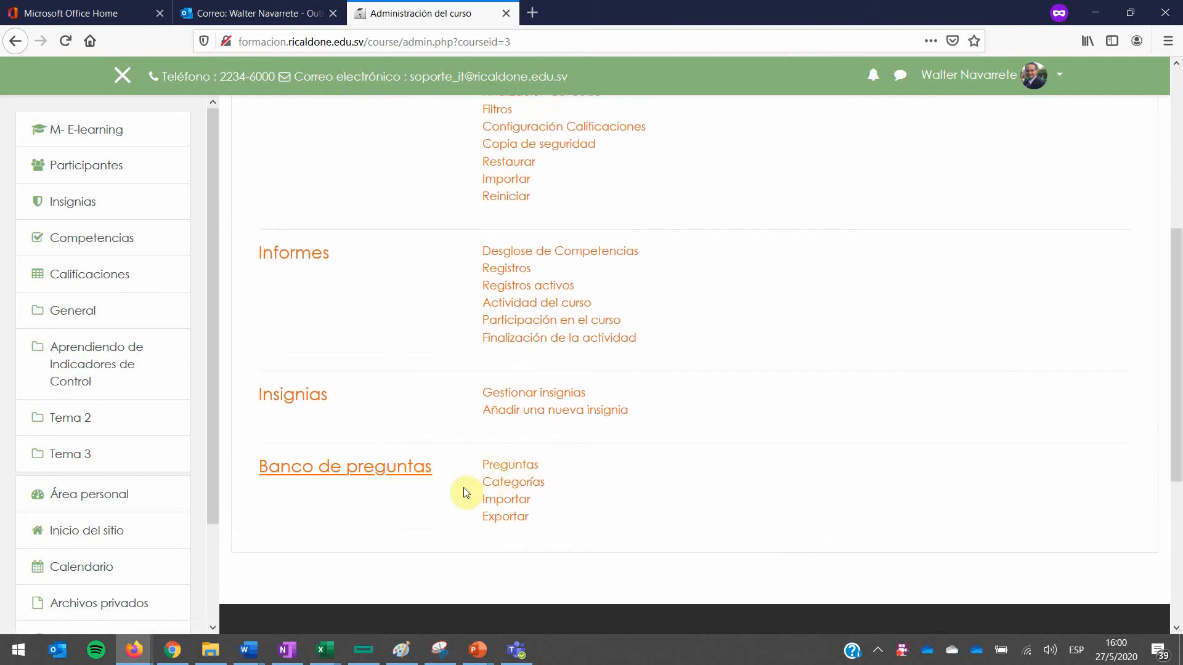
{"action": "left_click", "coordinate": [516, 486]}
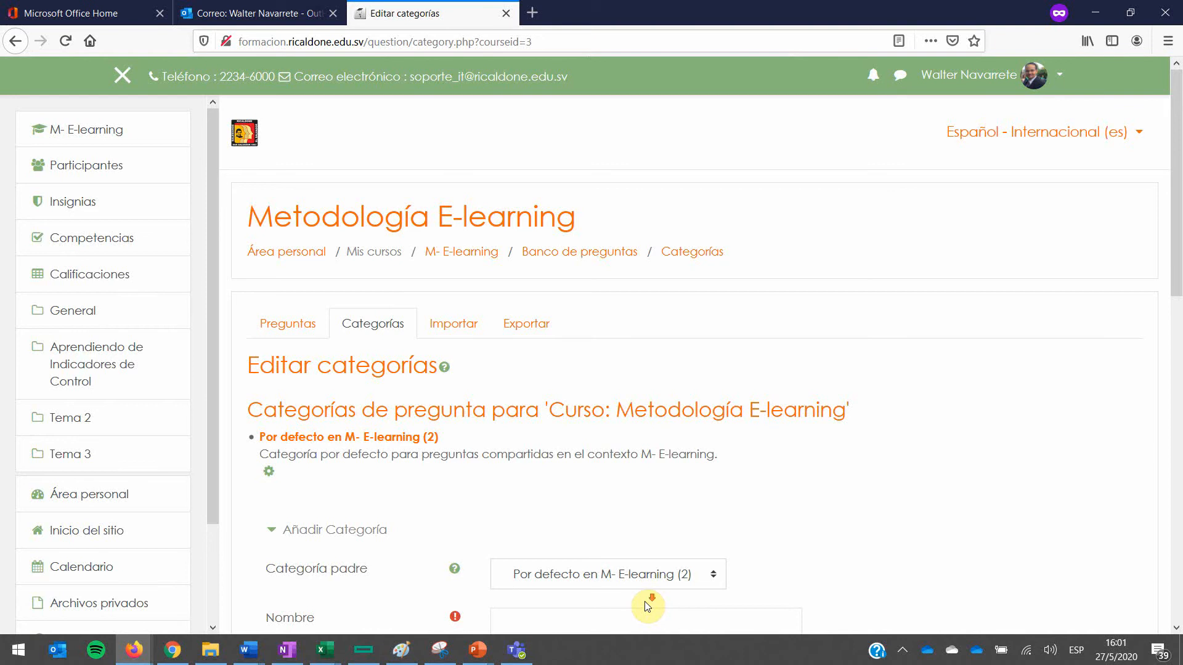
Step: Add a question category named Unidad1 under the parent category Por defecto en M- E-learning
{"action": "scroll", "coordinate": [646, 607], "scroll_direction": "down", "scroll_amount": 3}
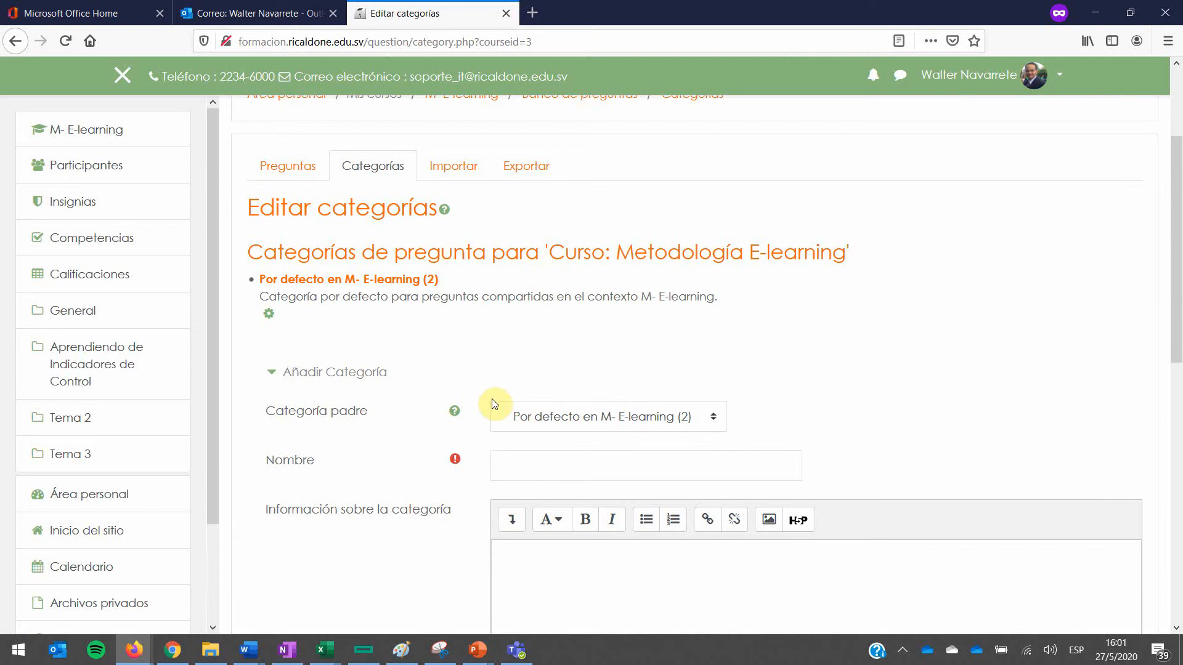
{"action": "left_click", "coordinate": [528, 456]}
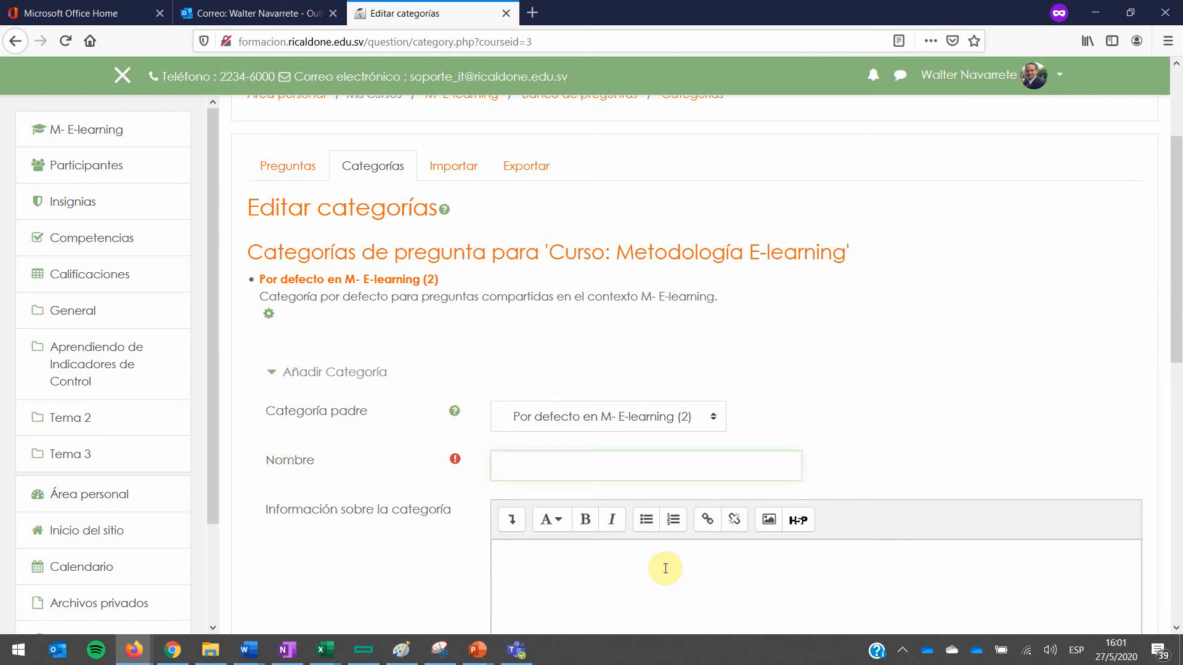
{"action": "type", "text": "Unidad1"}
{"action": "scroll", "coordinate": [665, 569], "scroll_direction": "down", "scroll_amount": 2}
{"action": "left_click", "coordinate": [568, 611]}
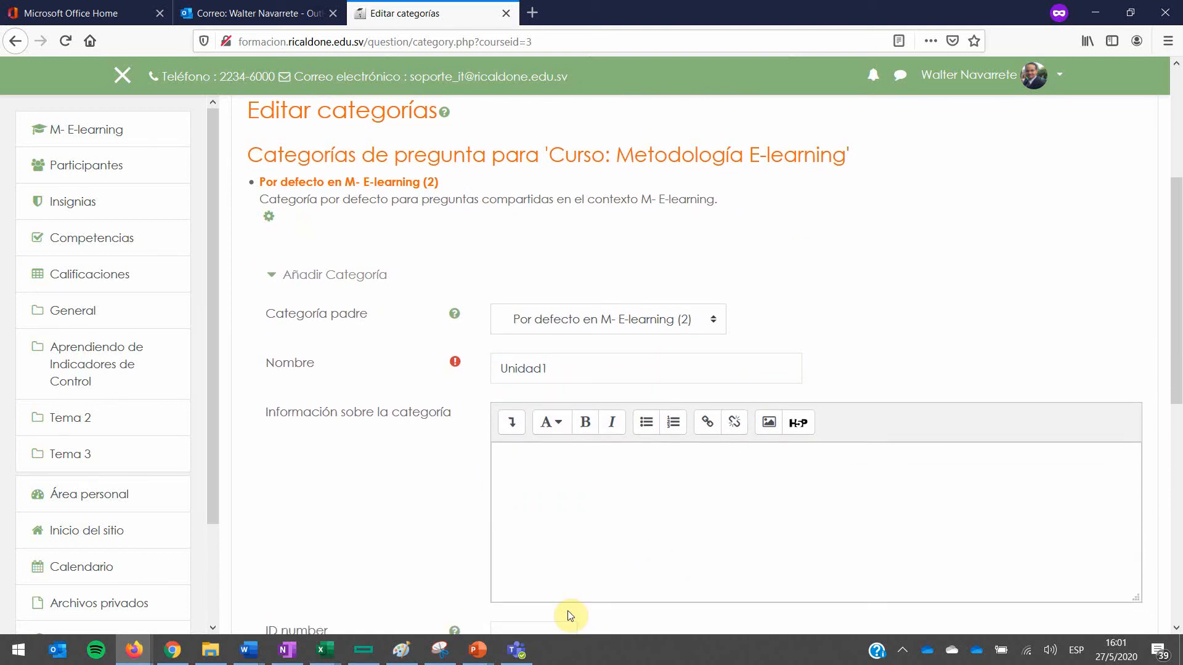
{"action": "left_click", "coordinate": [529, 489]}
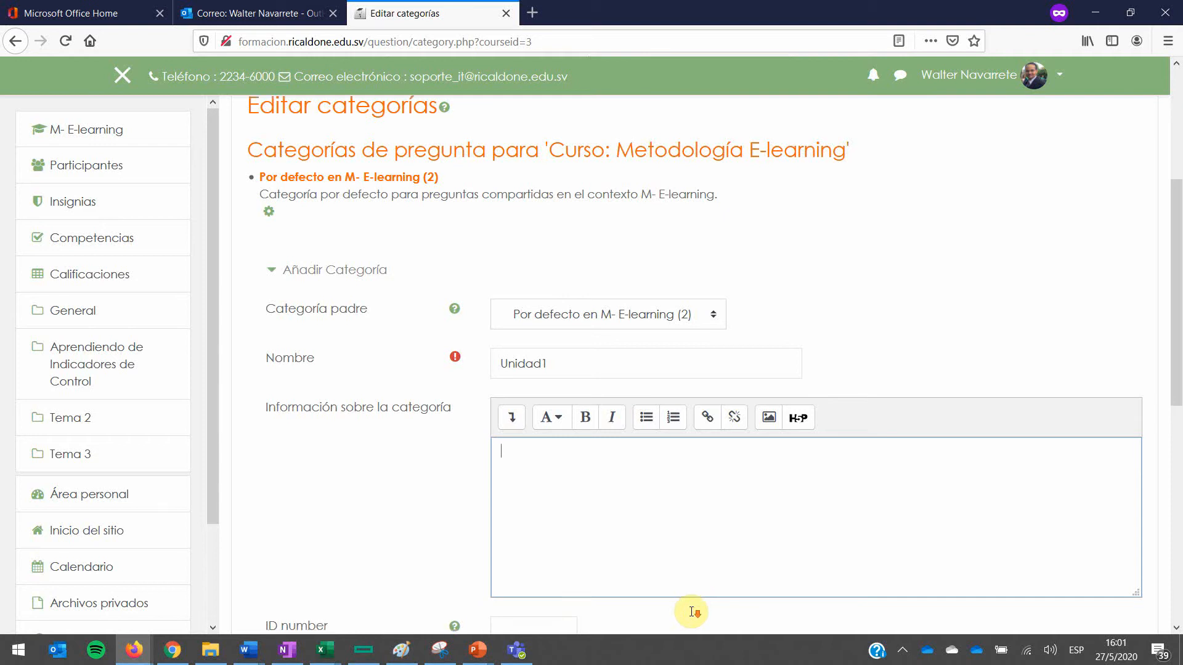
{"action": "scroll", "coordinate": [691, 612], "scroll_direction": "down", "scroll_amount": 3}
{"action": "left_click", "coordinate": [552, 560]}
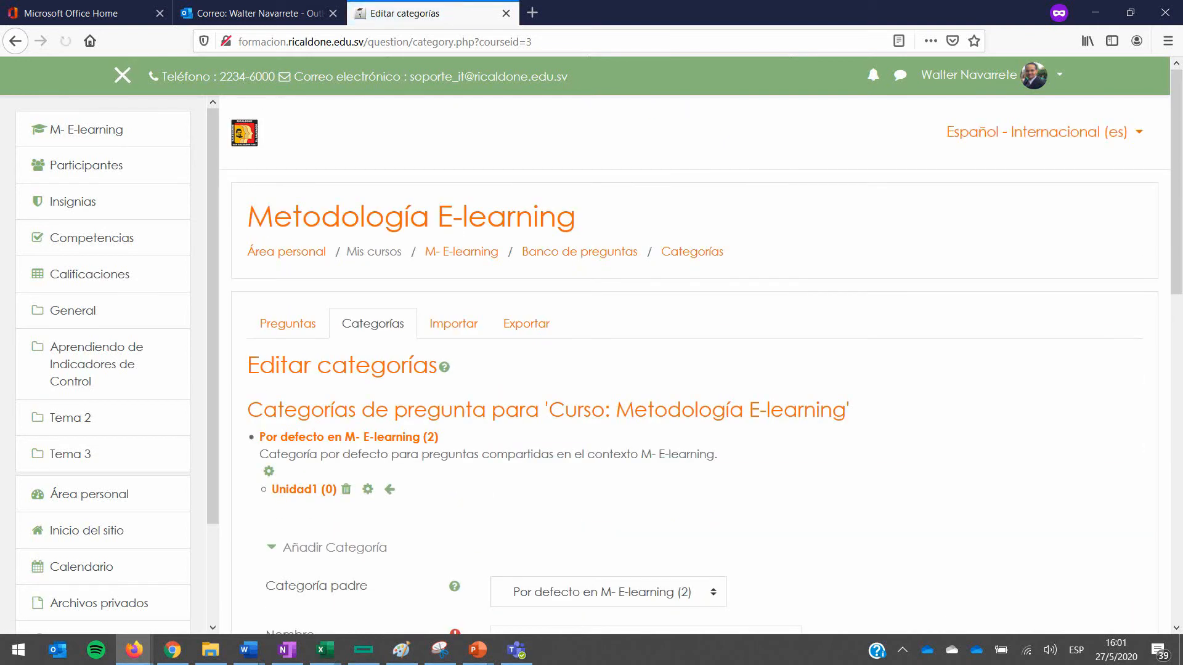
Step: Add a question category named Unidad 2 with Top for Metodología E-learning as its parent category
{"action": "scroll", "coordinate": [458, 475], "scroll_direction": "down", "scroll_amount": 2}
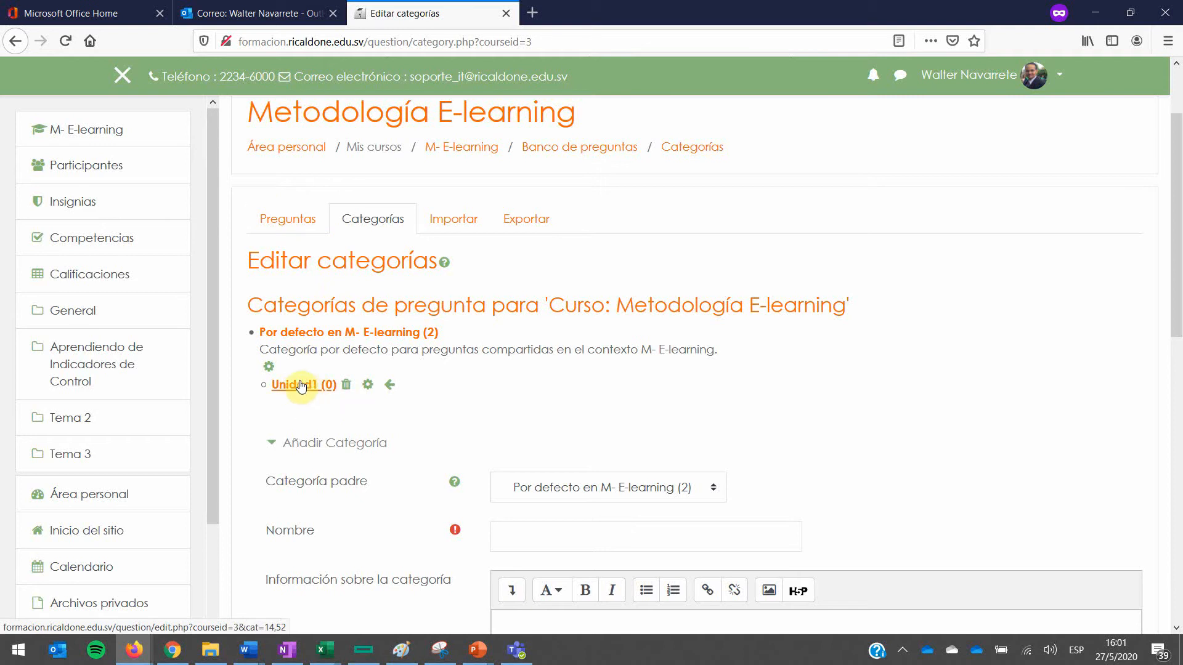
{"action": "left_click", "coordinate": [652, 478]}
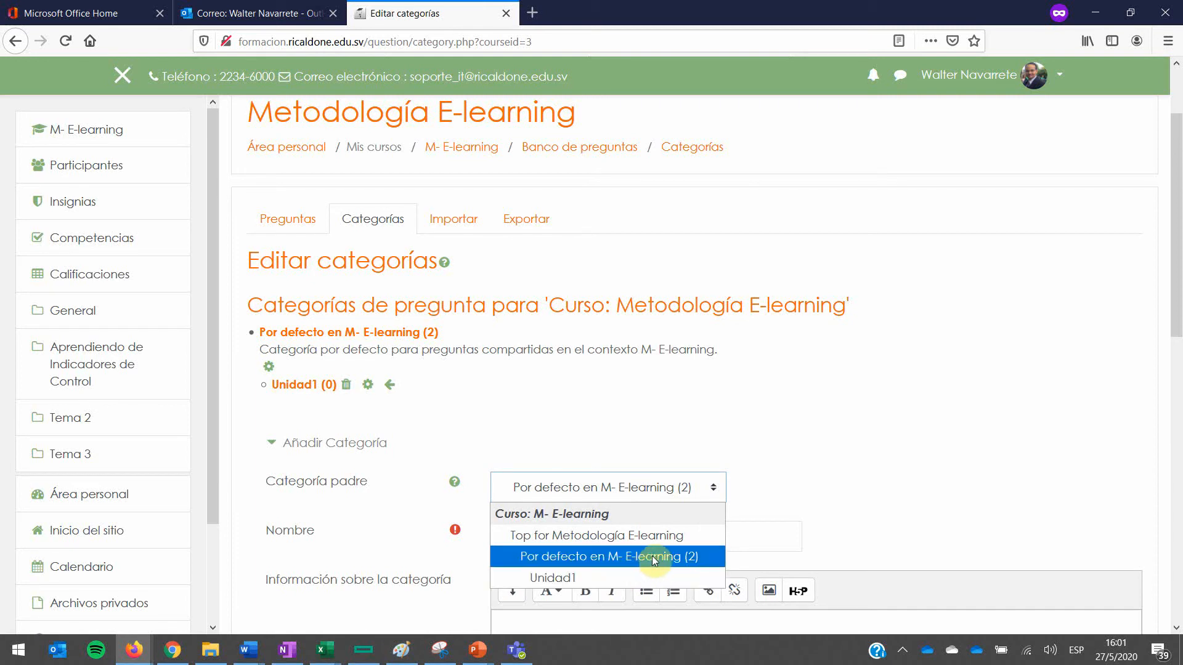
{"action": "left_click", "coordinate": [592, 536]}
{"action": "left_click", "coordinate": [583, 534]}
{"action": "type", "text": "U"}
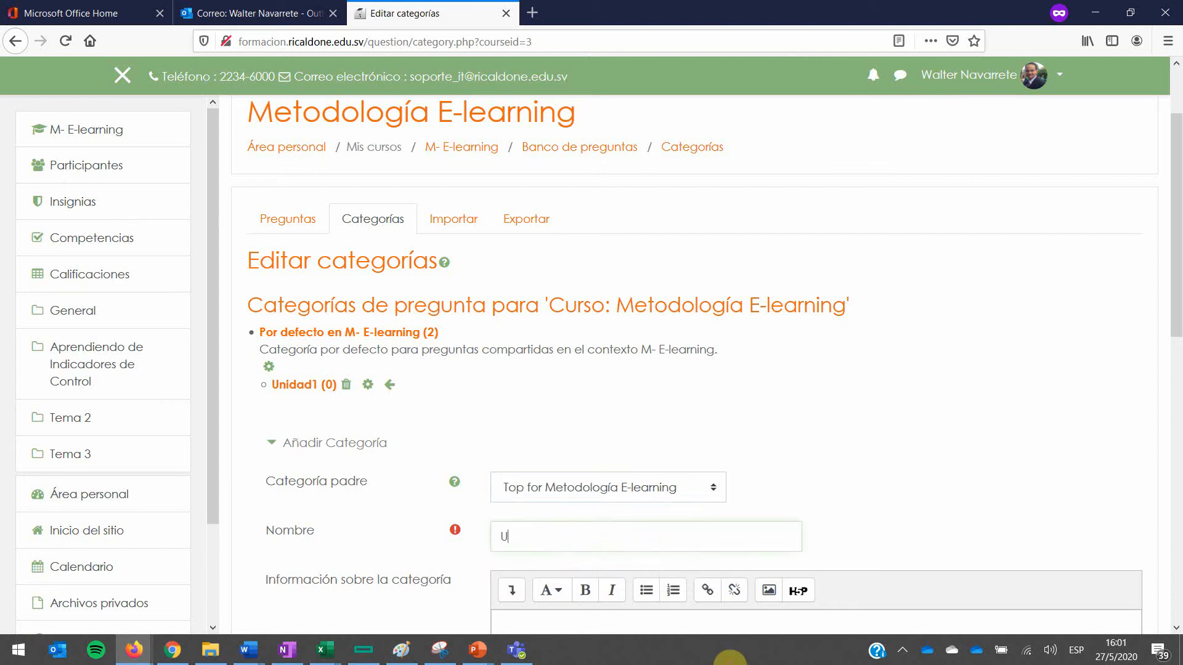
{"action": "type", "text": "nidad 2"}
{"action": "scroll", "coordinate": [562, 478], "scroll_direction": "down", "scroll_amount": 5}
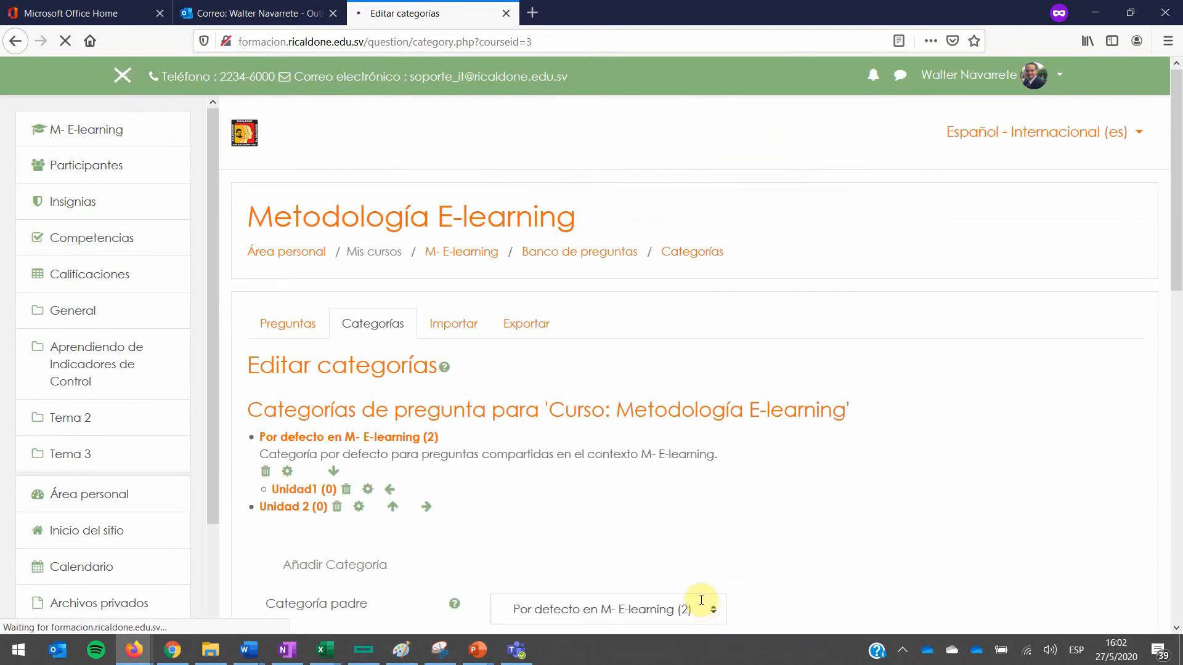
{"action": "scroll", "coordinate": [700, 603], "scroll_direction": "down", "scroll_amount": 3}
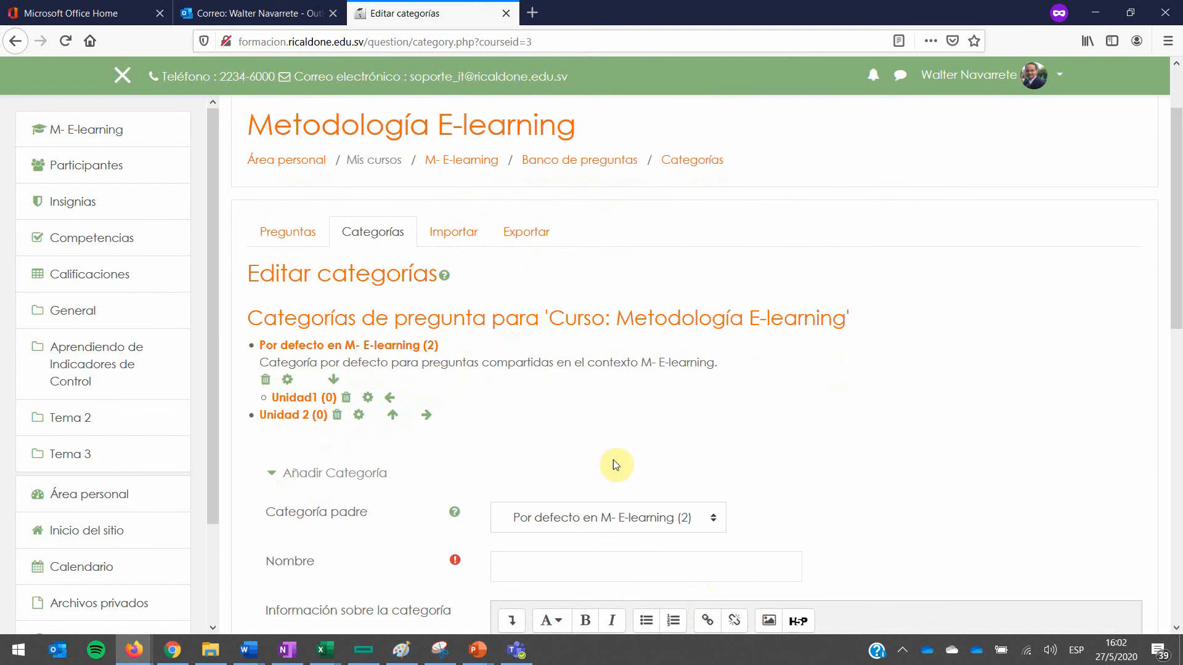
{"action": "left_click", "coordinate": [714, 516]}
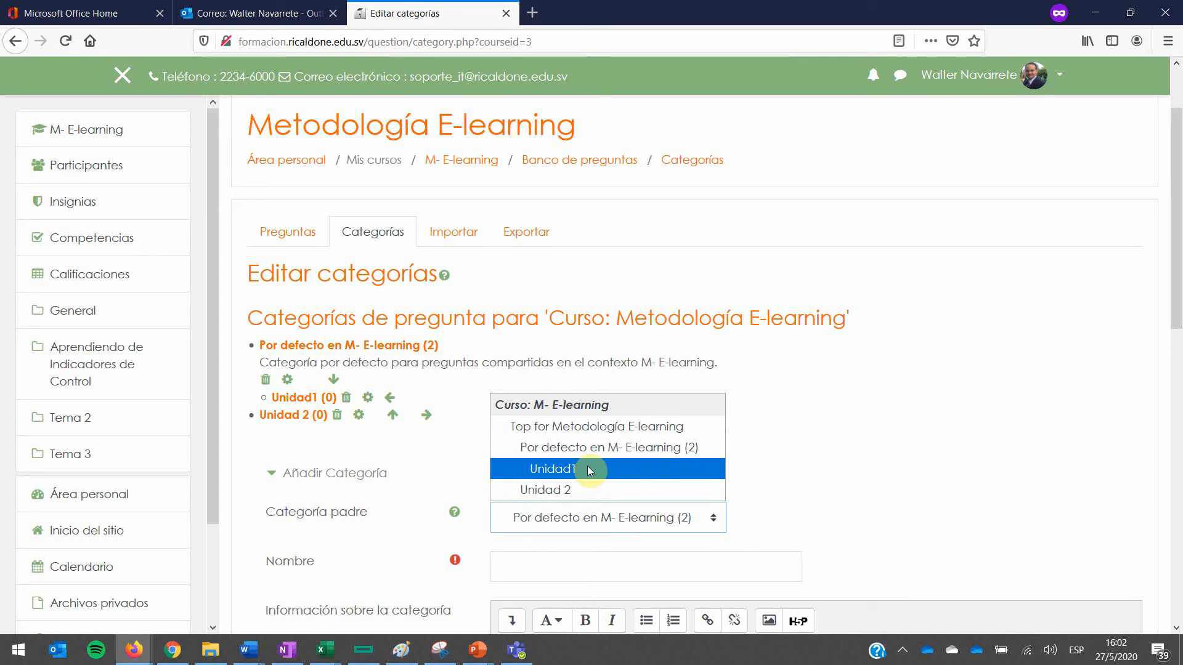
{"action": "left_click", "coordinate": [830, 466]}
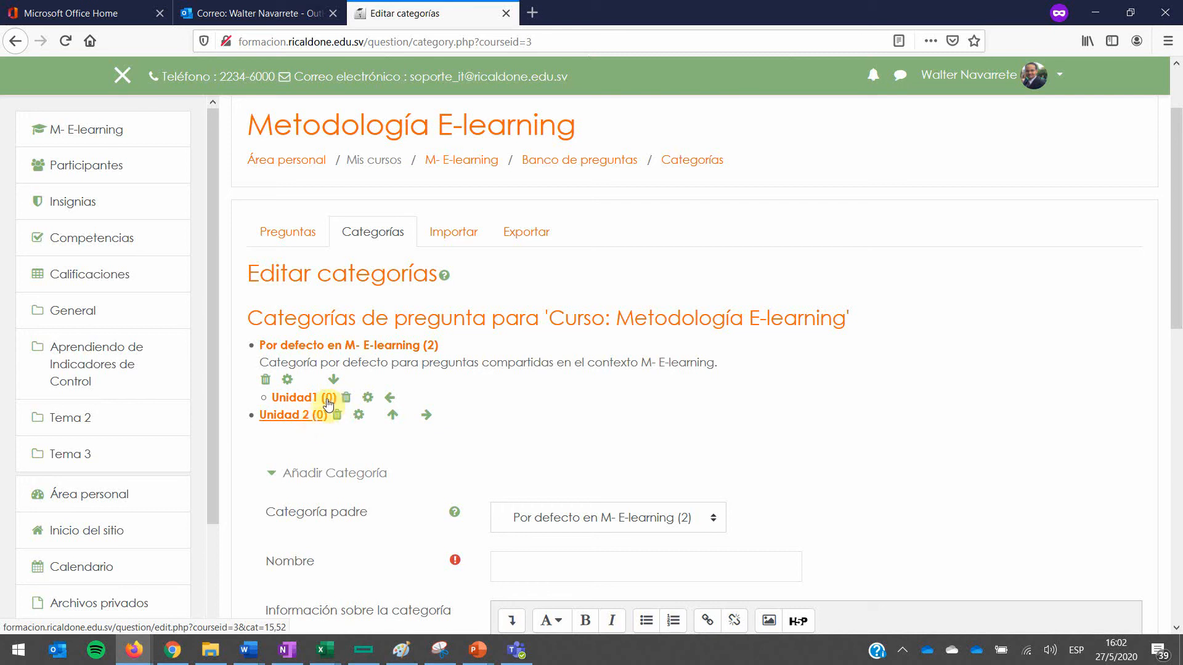
Step: Open the question bank listing for the Unidad 2 category
{"action": "left_click", "coordinate": [295, 417]}
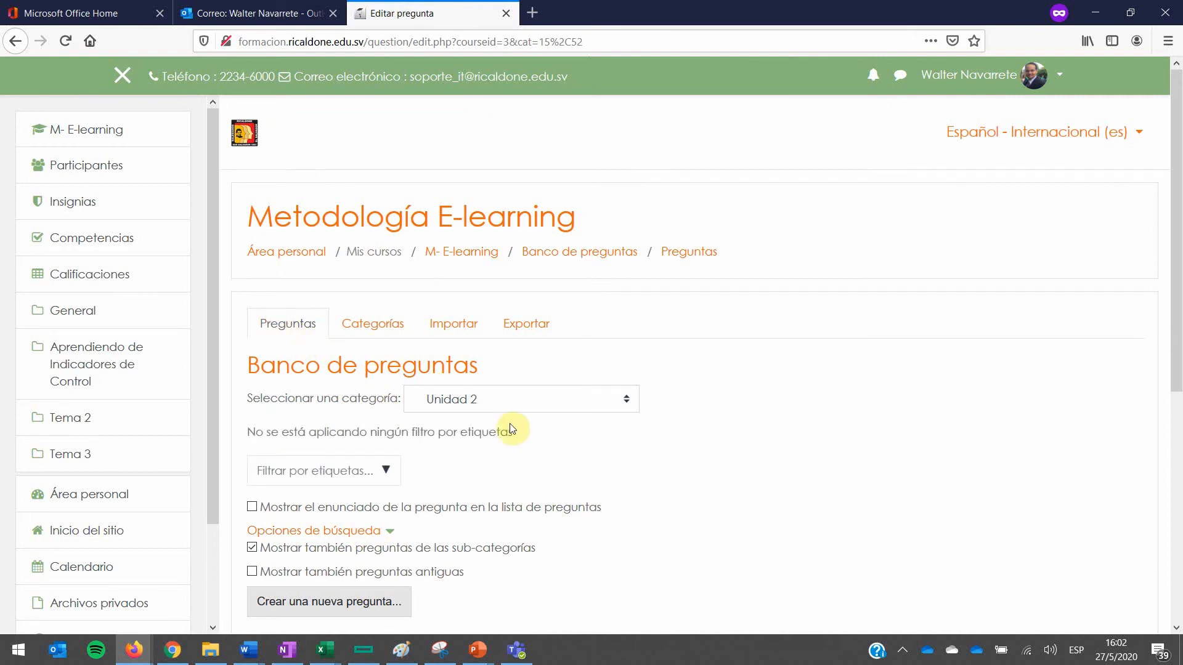
{"action": "scroll", "coordinate": [790, 590], "scroll_direction": "down", "scroll_amount": 3}
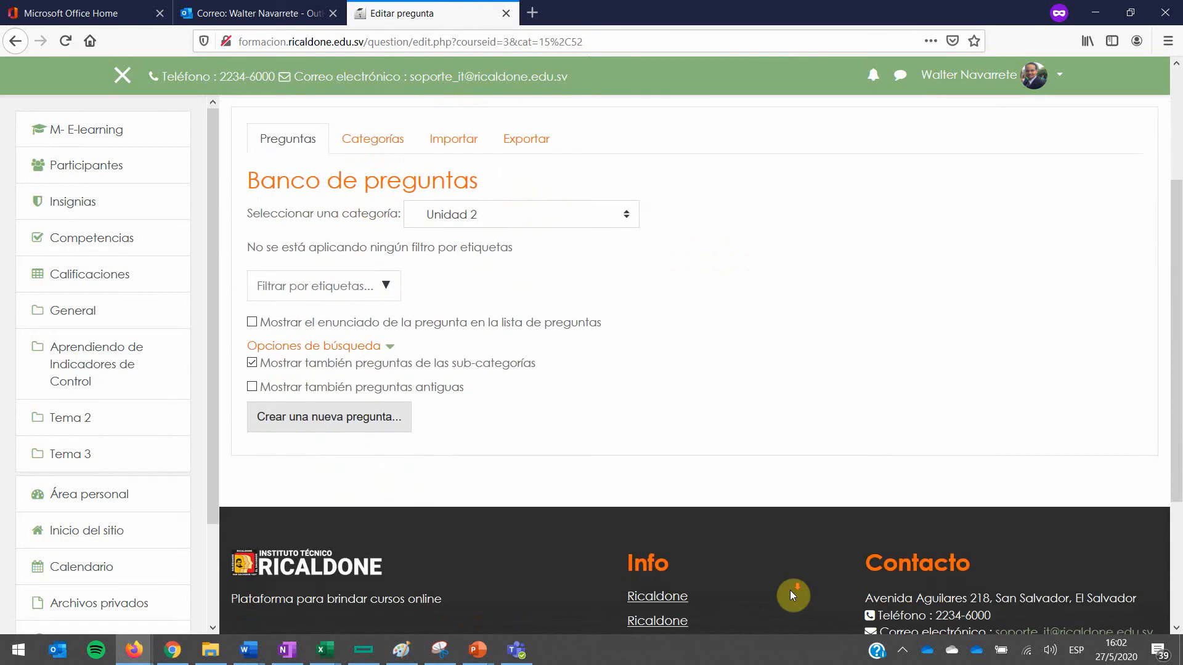
{"action": "scroll", "coordinate": [791, 590], "scroll_direction": "up", "scroll_amount": 2}
{"action": "scroll", "coordinate": [791, 592], "scroll_direction": "down", "scroll_amount": 1}
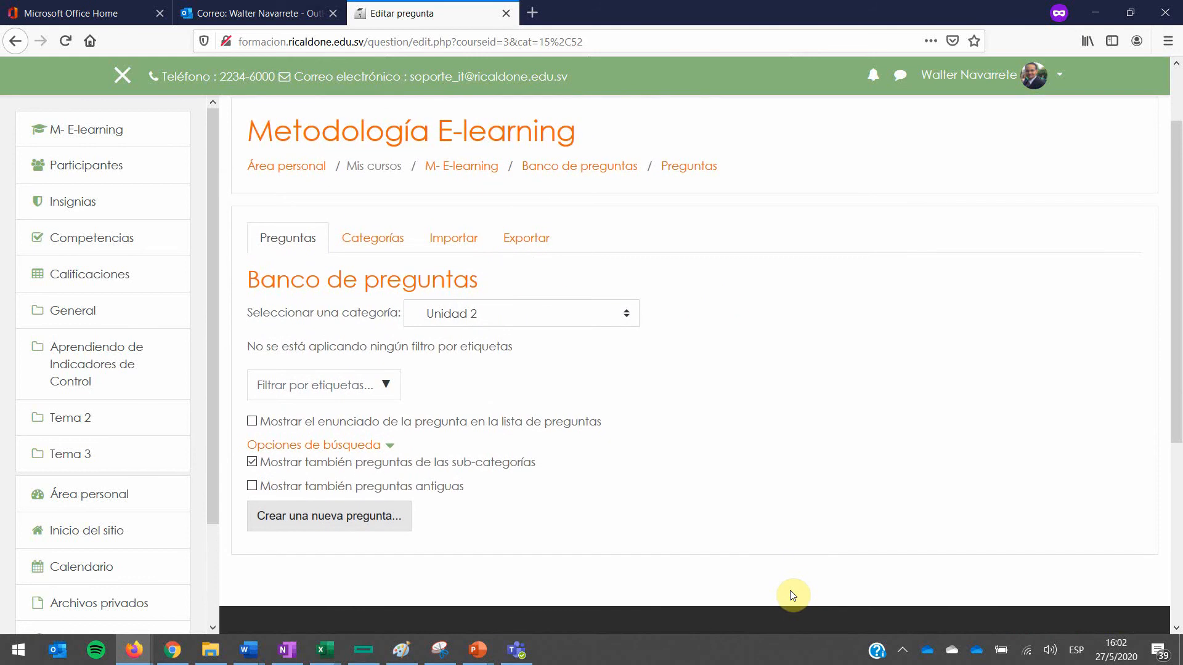
Step: Start a new question of type Opción múltiple in the Unidad 2 category
{"action": "left_click", "coordinate": [364, 516]}
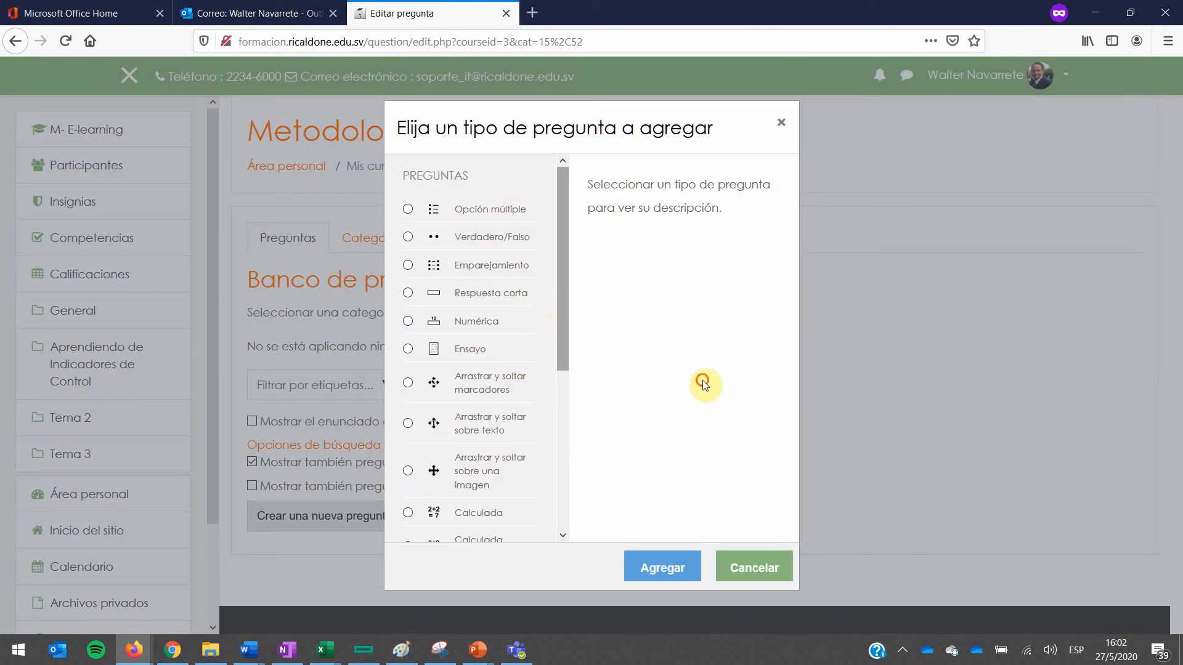
{"action": "scroll", "coordinate": [565, 386], "scroll_direction": "down", "scroll_amount": 5}
{"action": "scroll", "coordinate": [567, 431], "scroll_direction": "up", "scroll_amount": 4}
{"action": "left_click_drag", "start_coordinate": [568, 298], "coordinate": [573, 256]}
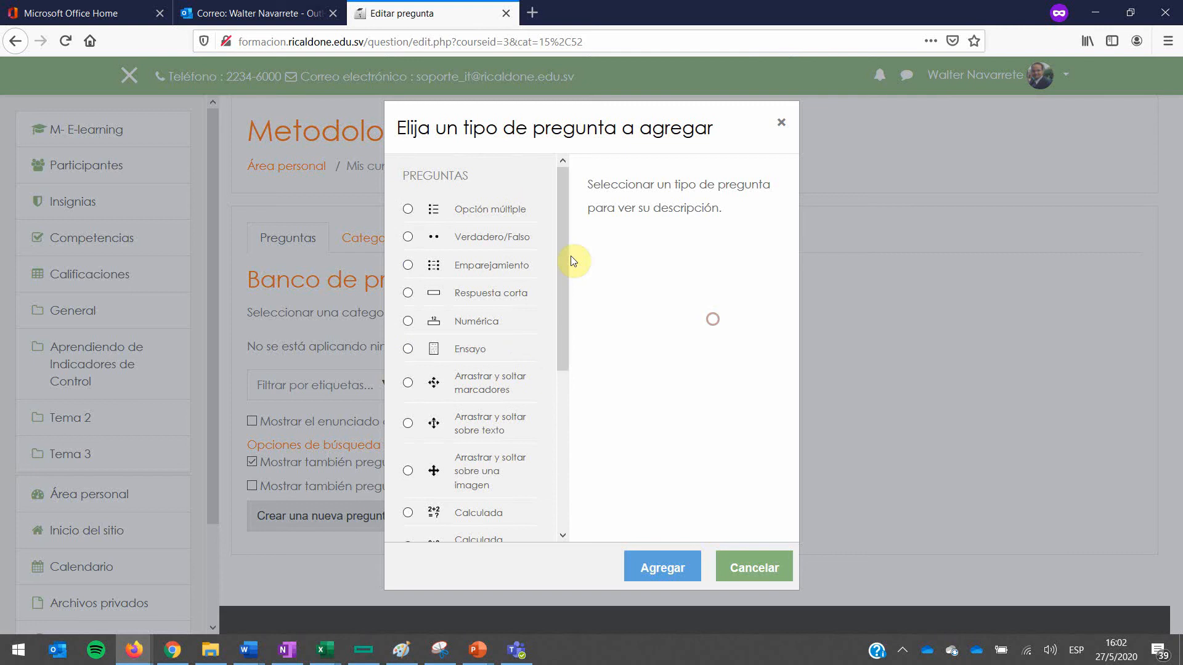
{"action": "left_click", "coordinate": [410, 225]}
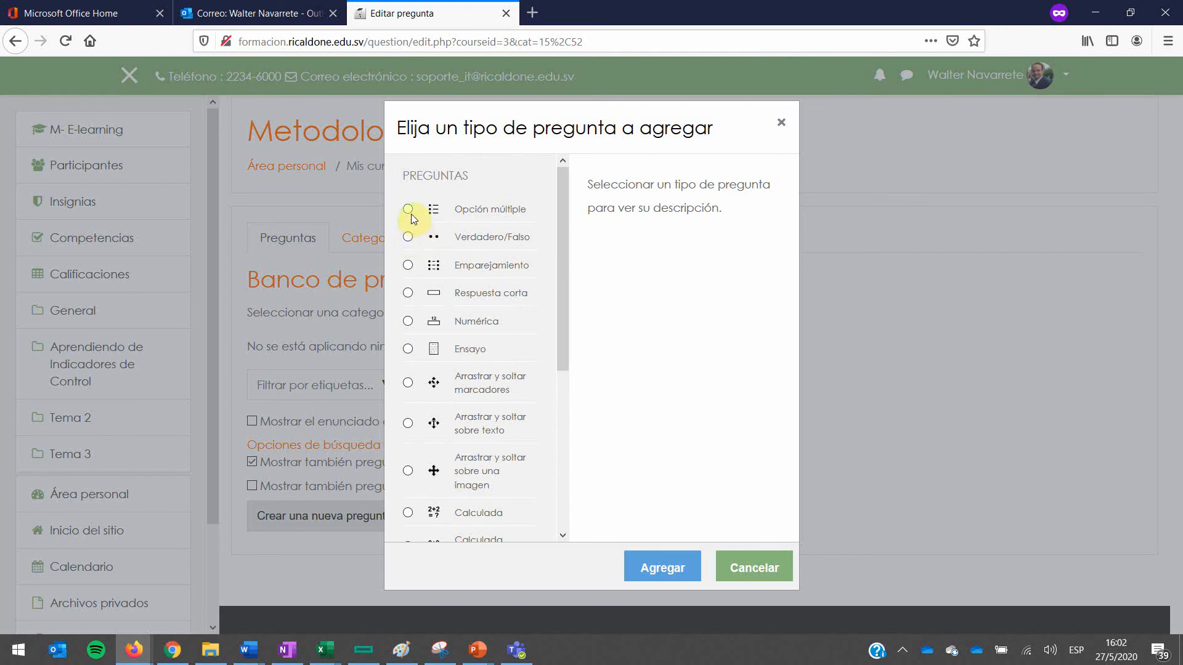
{"action": "left_click", "coordinate": [672, 576]}
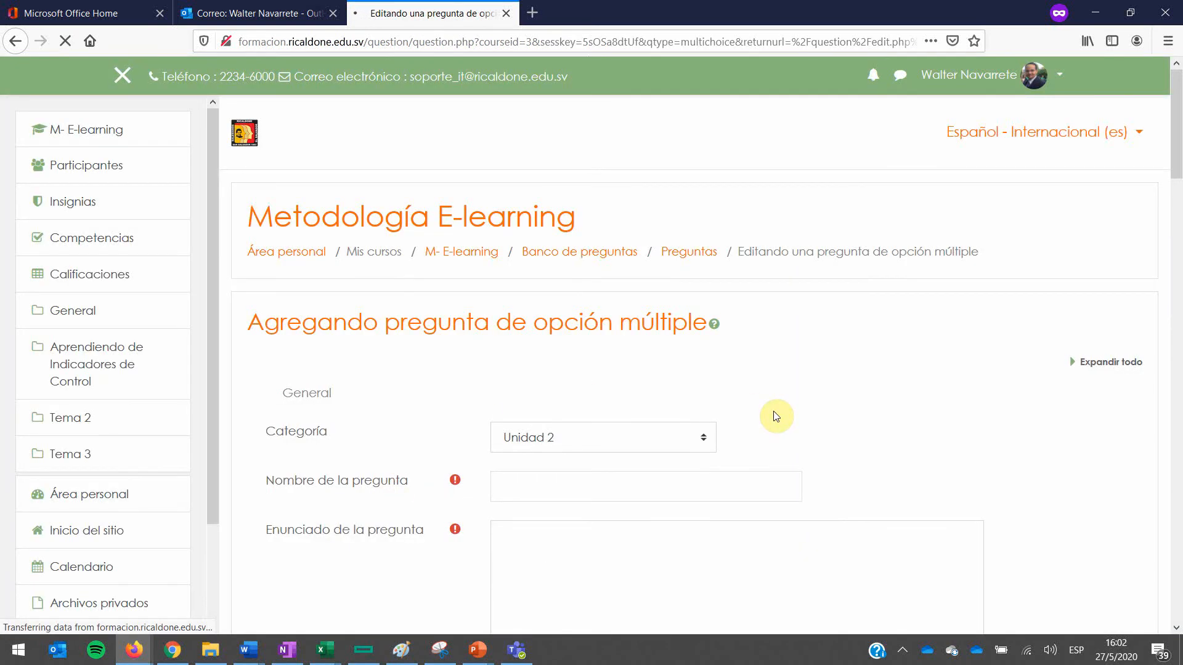
Step: Name the multiple-choice question Q1 and enter the question text "Cual es el caso mas importante?"
{"action": "scroll", "coordinate": [969, 515], "scroll_direction": "down", "scroll_amount": 2}
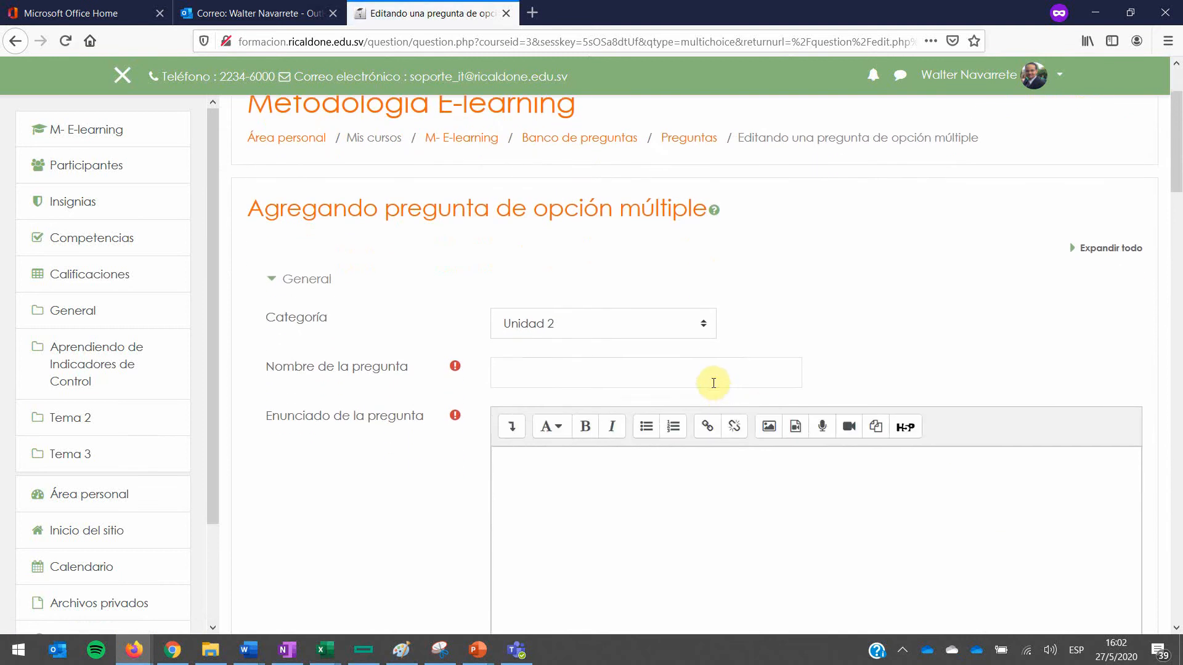
{"action": "left_click", "coordinate": [668, 377]}
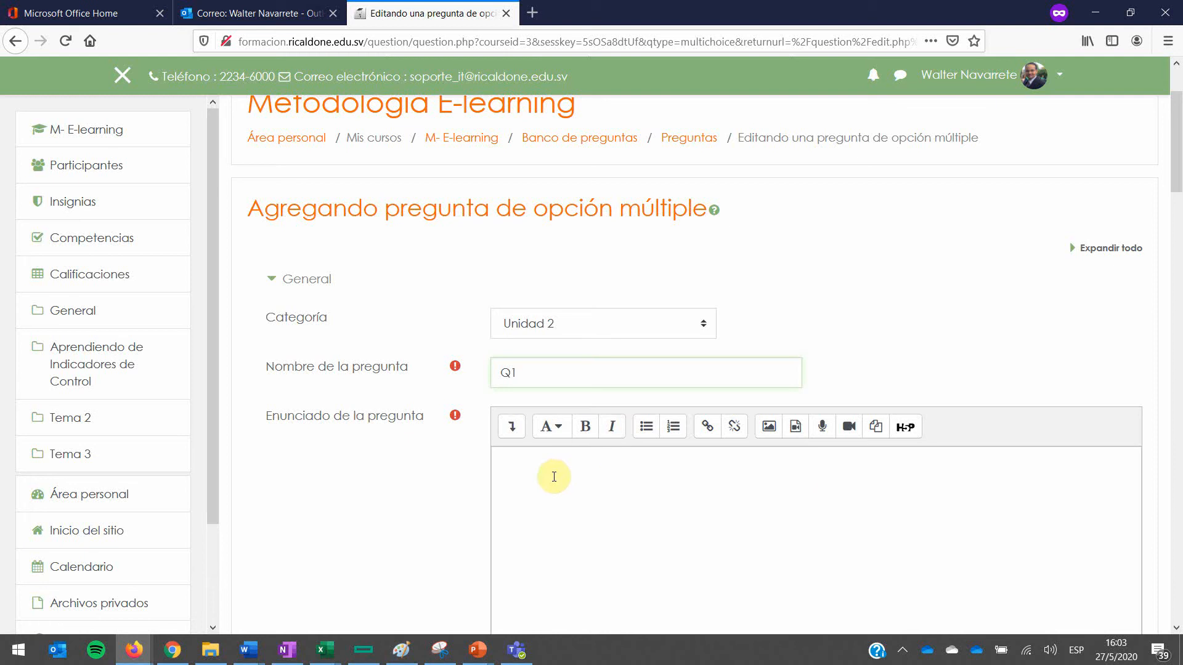
{"action": "left_click", "coordinate": [690, 595]}
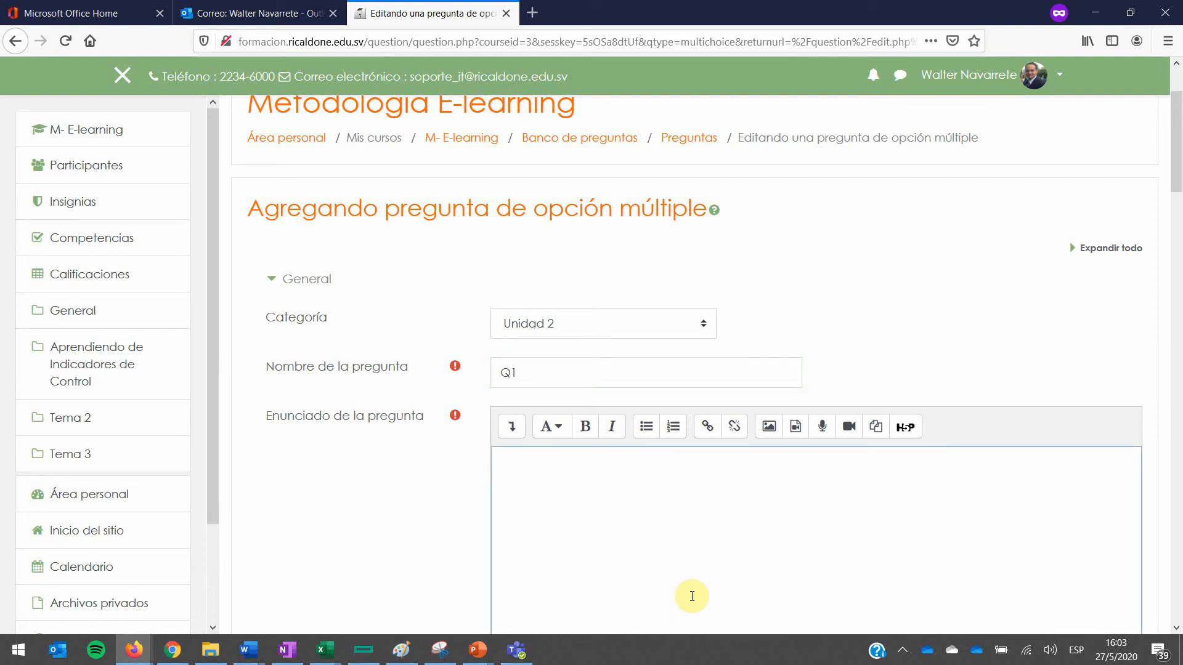
{"action": "type", "text": "Cual es el caso mas importante"}
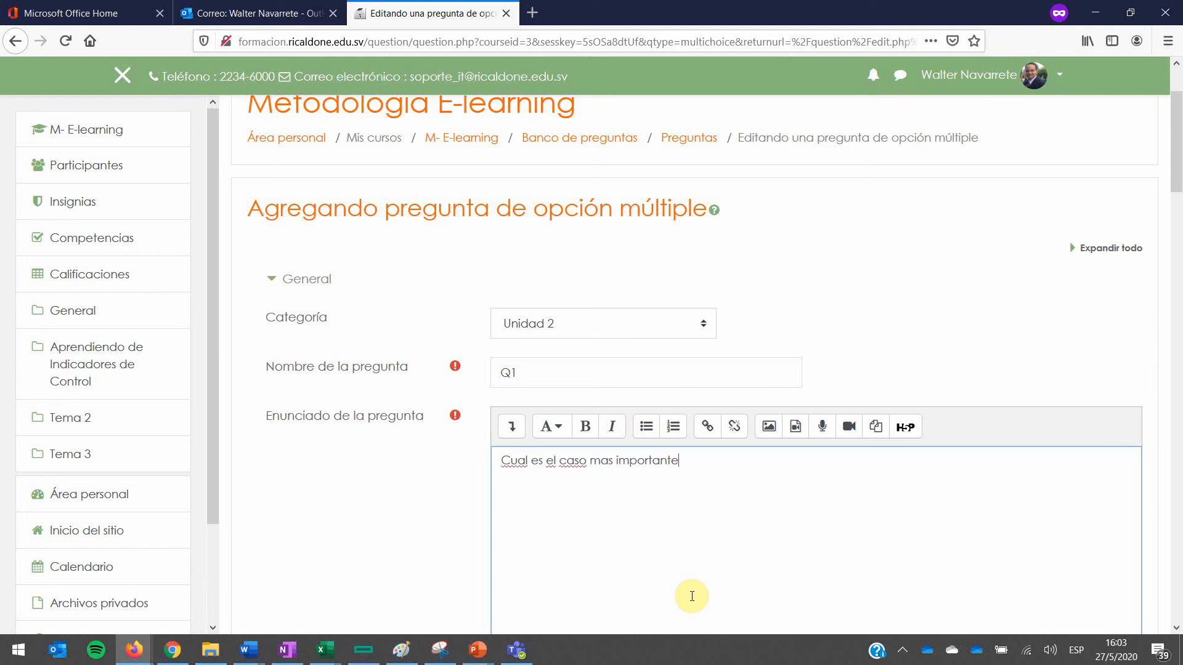
{"action": "type", "text": "?"}
Step: Set the multiple-choice question to allow several answers (Se permiten varias respuestas)
{"action": "scroll", "coordinate": [441, 623], "scroll_direction": "down", "scroll_amount": 4}
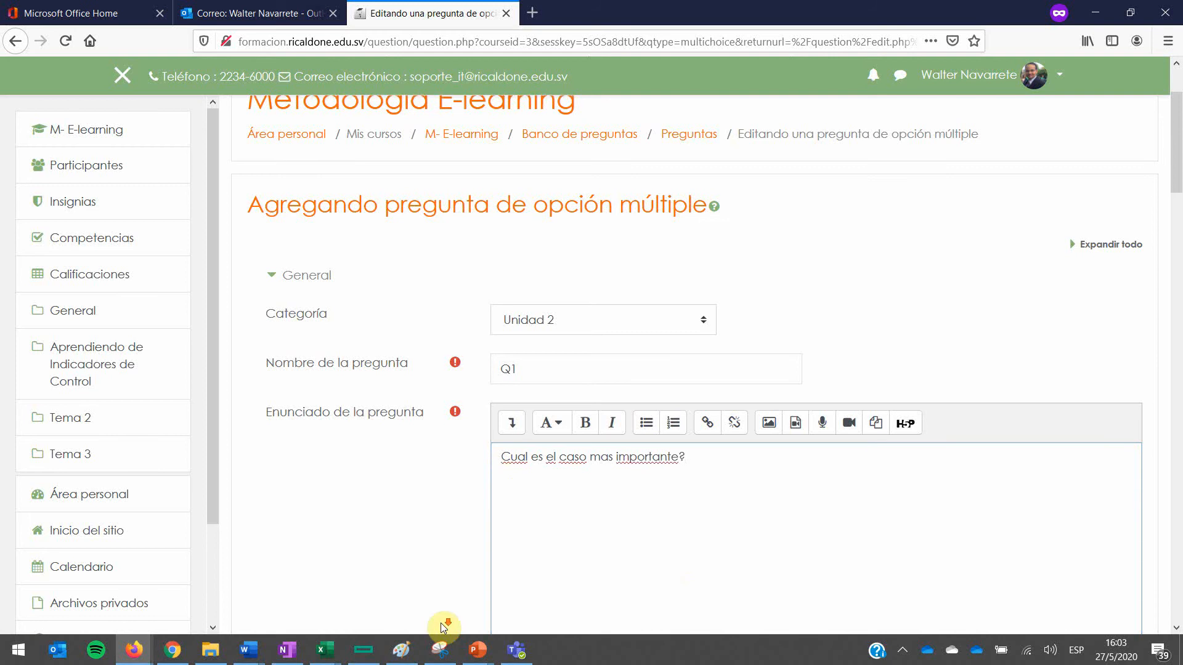
{"action": "scroll", "coordinate": [441, 622], "scroll_direction": "down", "scroll_amount": 3}
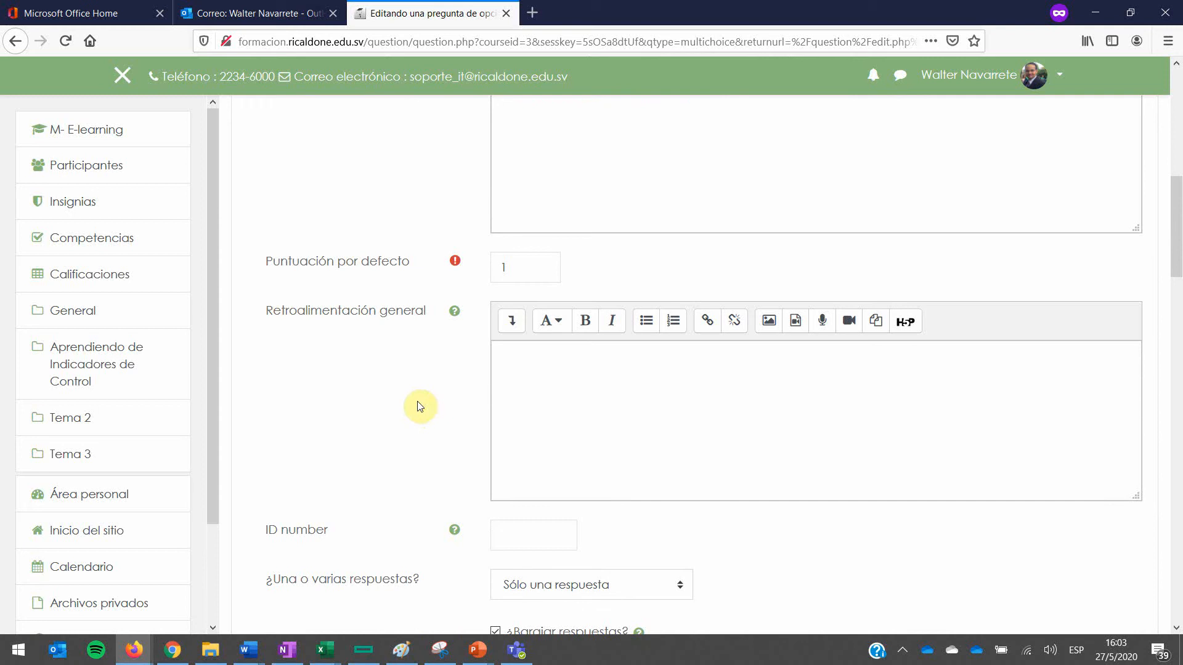
{"action": "scroll", "coordinate": [525, 504], "scroll_direction": "down", "scroll_amount": 1}
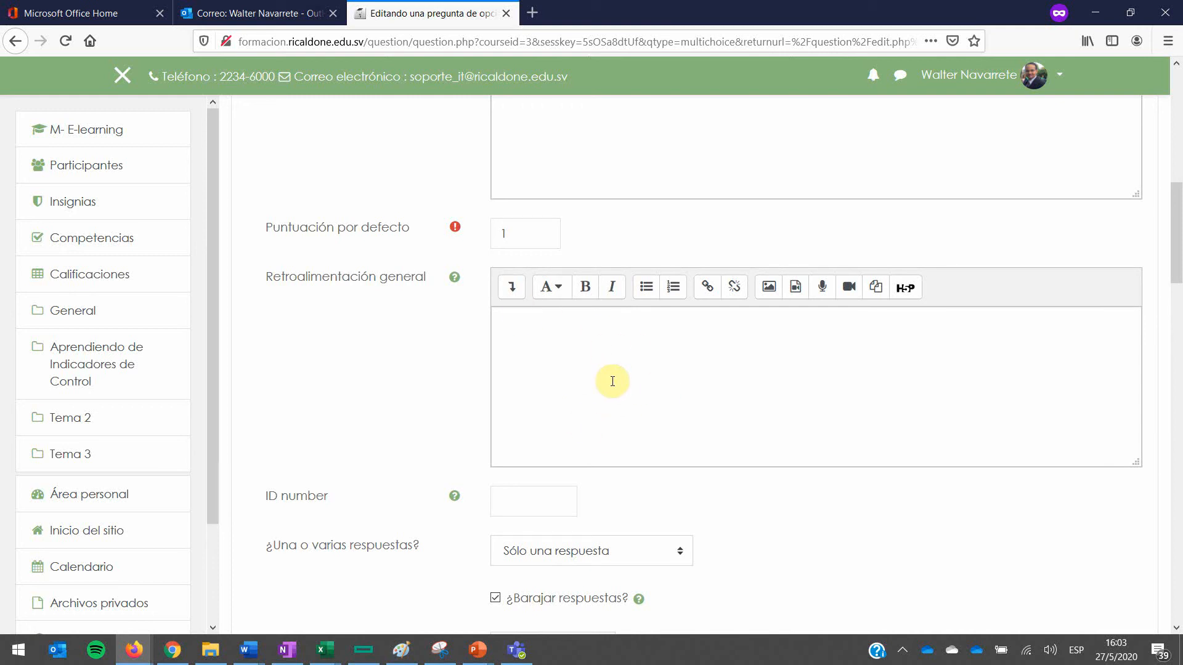
{"action": "scroll", "coordinate": [567, 491], "scroll_direction": "down", "scroll_amount": 2}
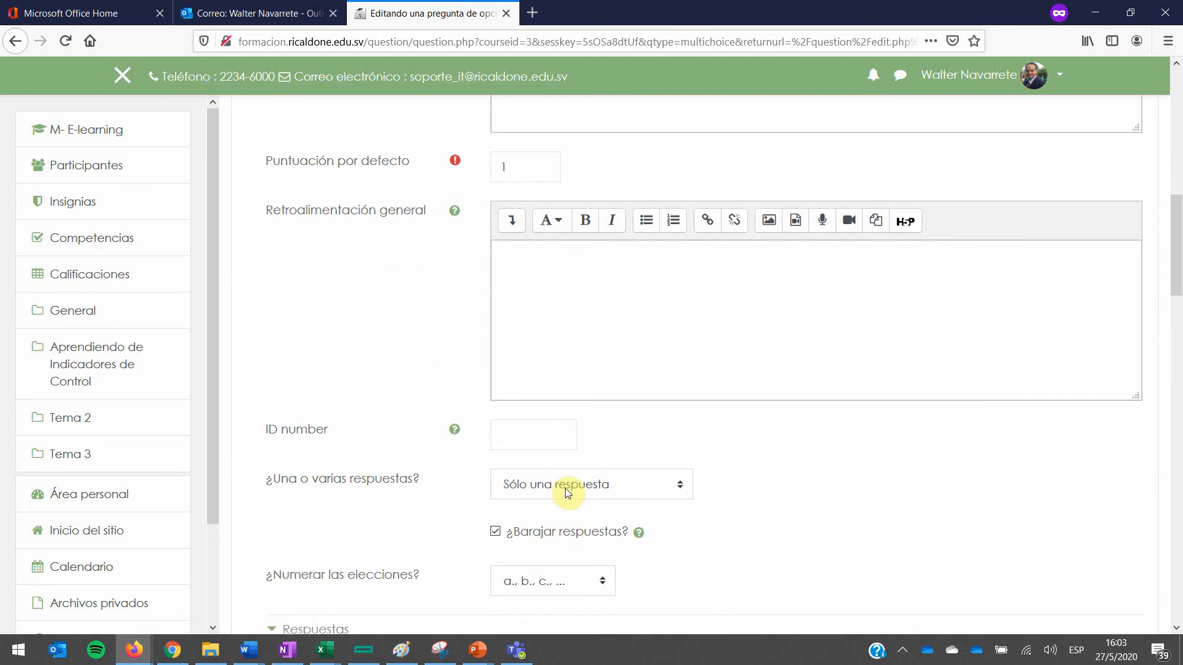
{"action": "scroll", "coordinate": [447, 425], "scroll_direction": "down", "scroll_amount": 3}
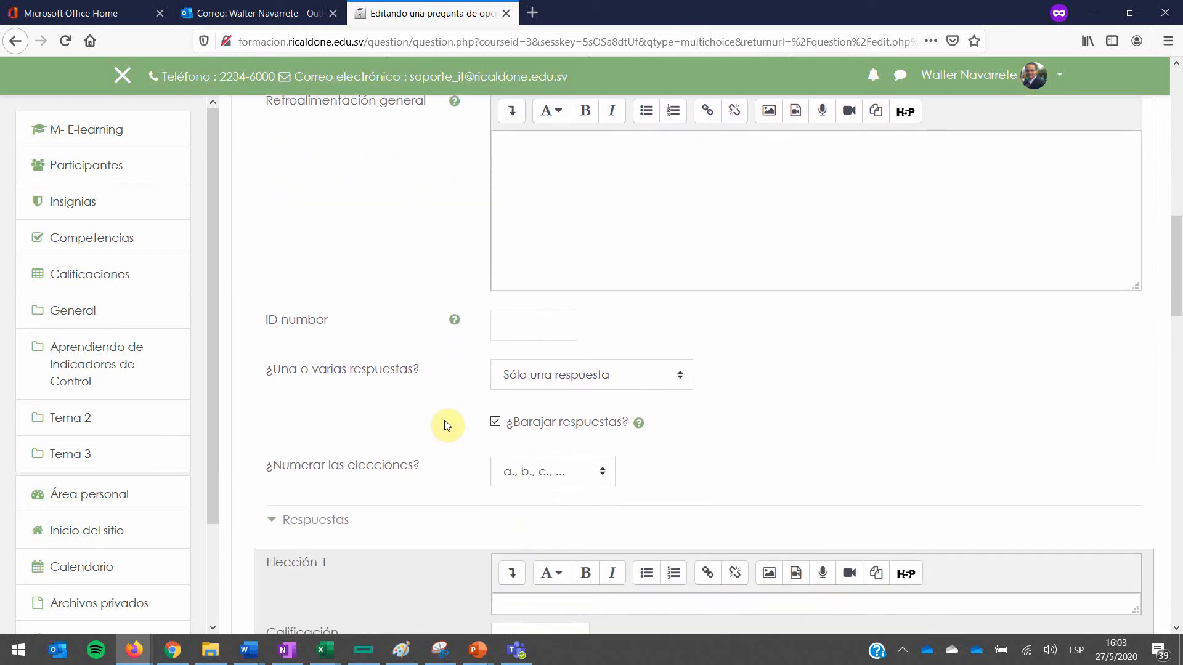
{"action": "left_click", "coordinate": [586, 375]}
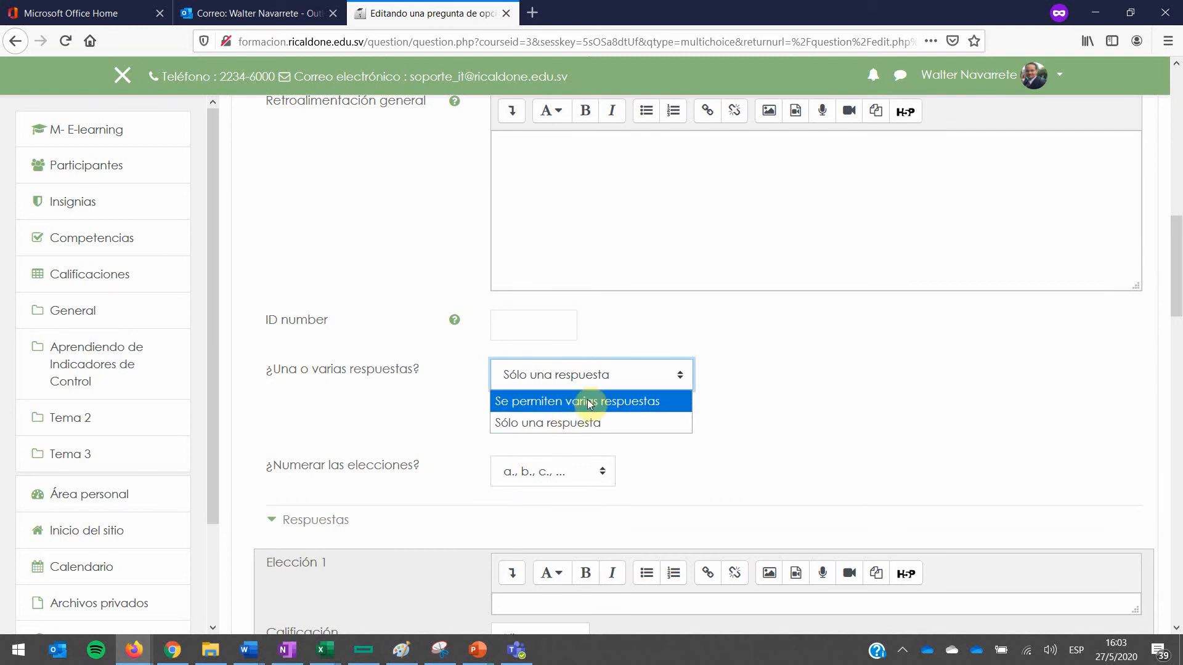
{"action": "left_click", "coordinate": [647, 402]}
Step: Enter "Caso A" as answer choice 1 and set its grade to 50%
{"action": "scroll", "coordinate": [983, 515], "scroll_direction": "down", "scroll_amount": 4}
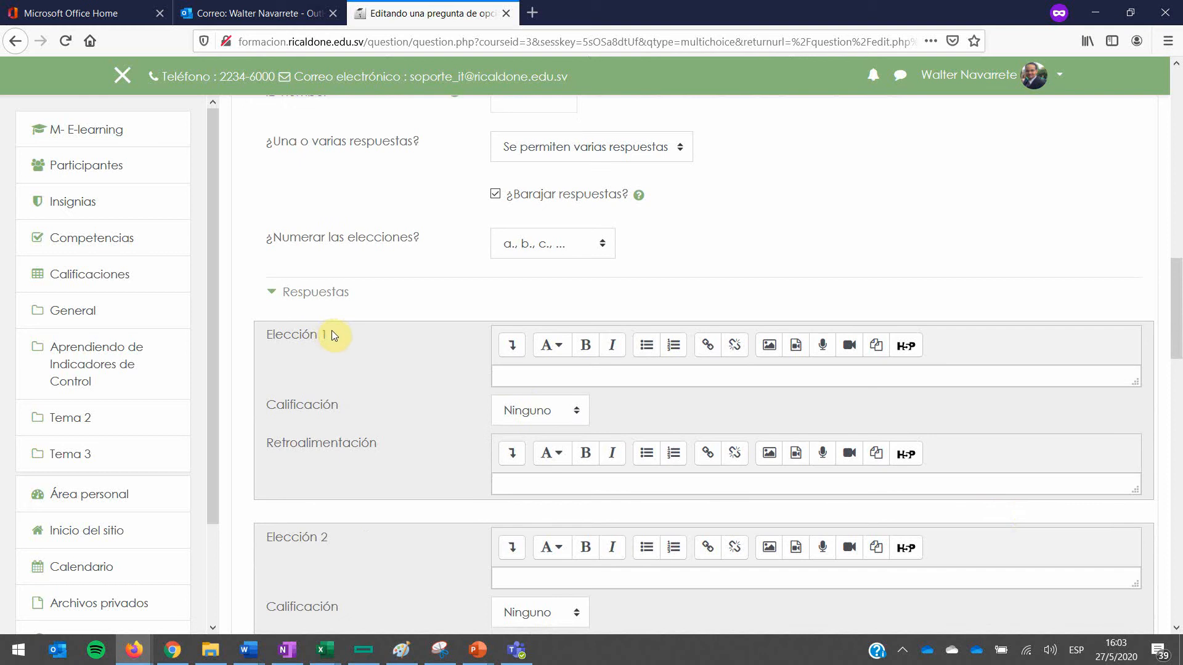
{"action": "left_click", "coordinate": [502, 376]}
{"action": "type", "text": "CAso A"}
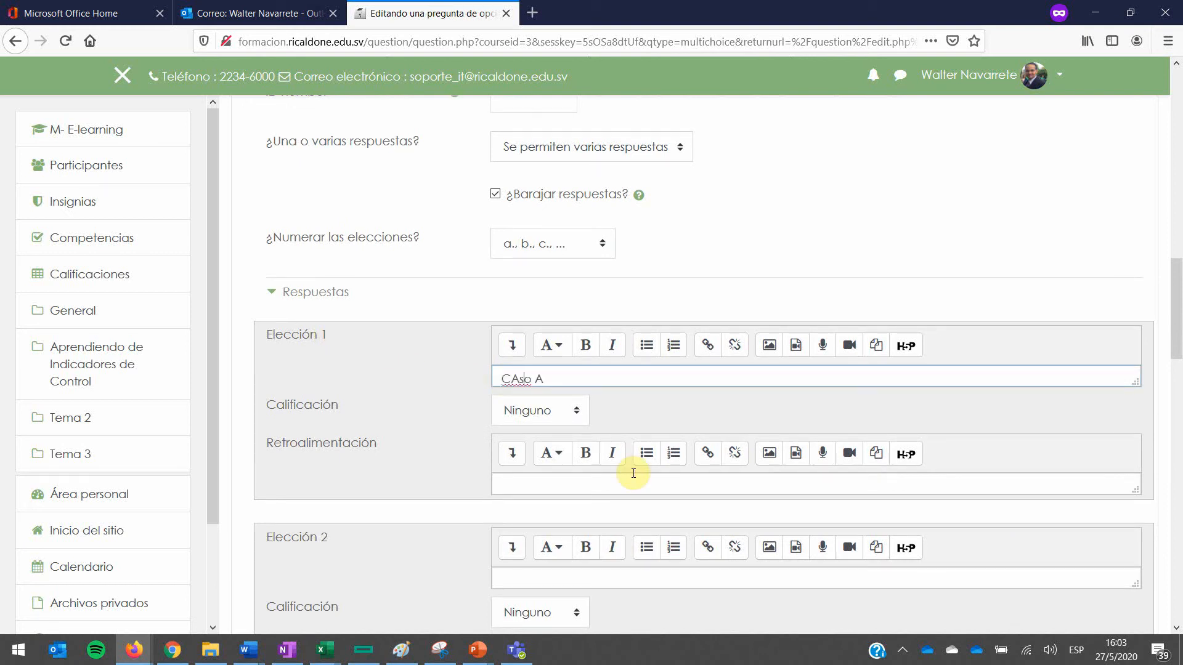
{"action": "key", "text": "BackSpace"}
{"action": "type", "text": "aso"}
{"action": "left_click", "coordinate": [547, 410]}
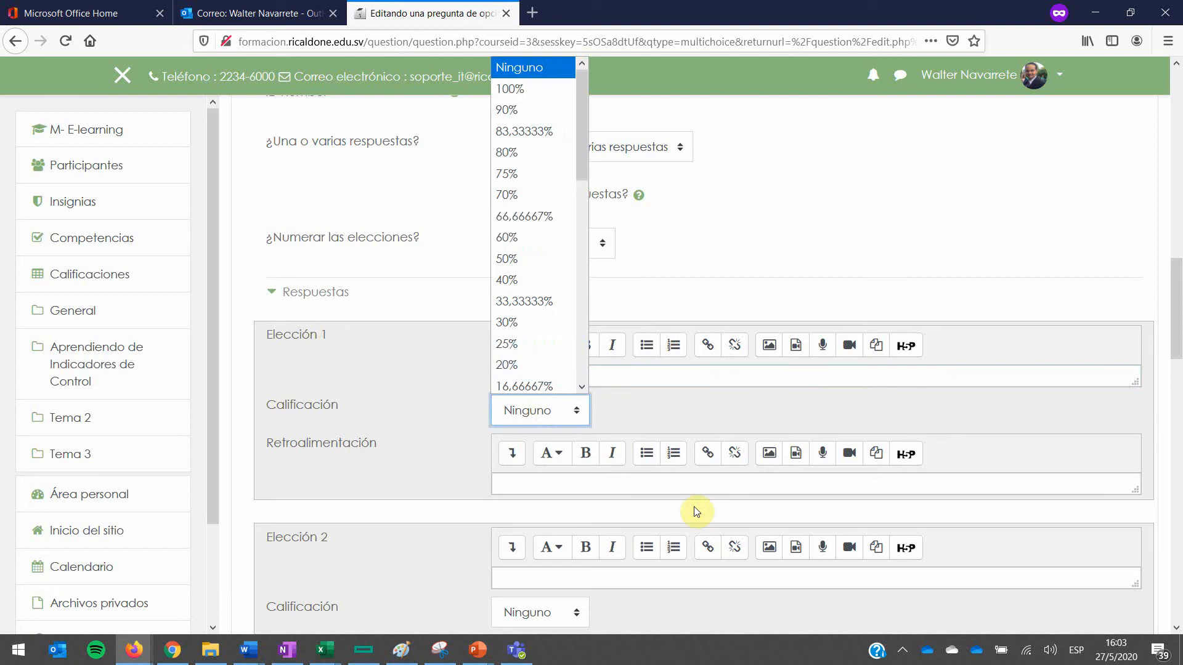
{"action": "left_click", "coordinate": [514, 258]}
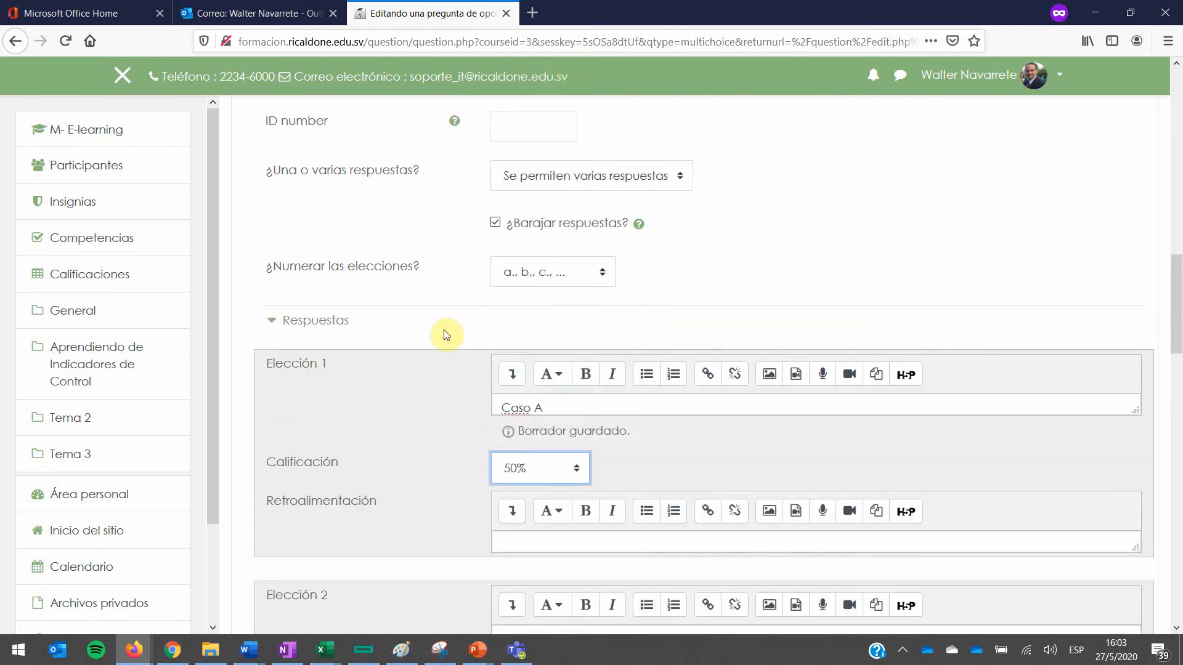
Step: Enter "Caso B" as answer choice 2 and set its grade to 50%
{"action": "scroll", "coordinate": [491, 501], "scroll_direction": "down", "scroll_amount": 3}
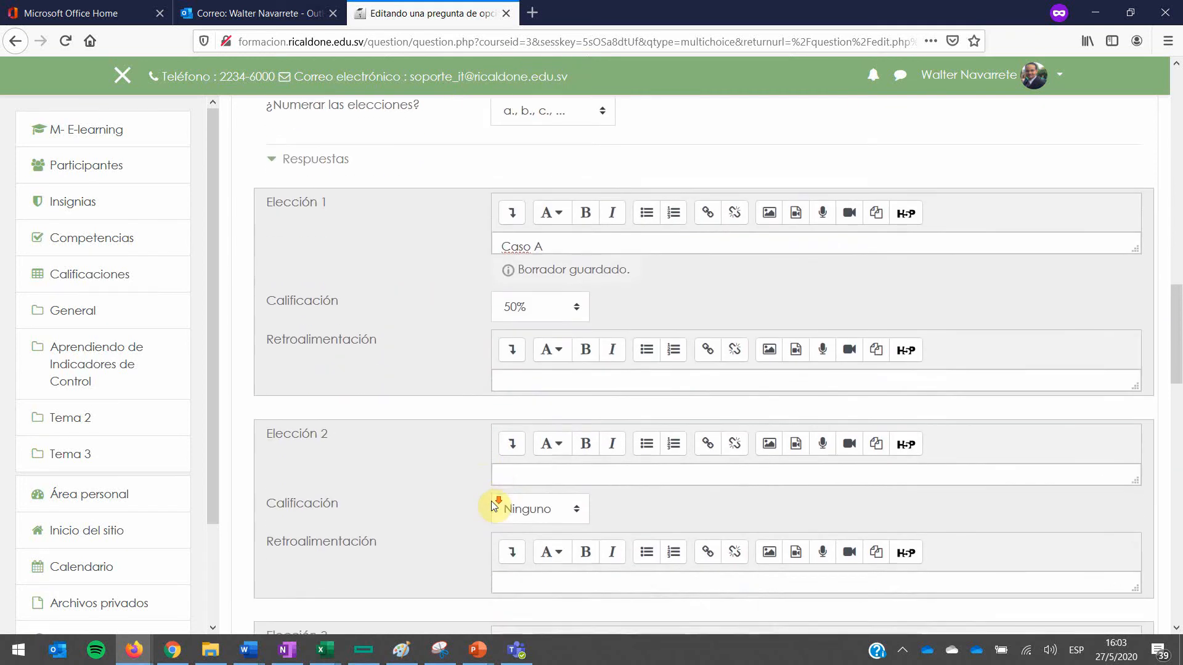
{"action": "scroll", "coordinate": [490, 501], "scroll_direction": "down", "scroll_amount": 1}
{"action": "left_click", "coordinate": [512, 411]}
{"action": "type", "text": "Ca"}
{"action": "scroll", "coordinate": [641, 513], "scroll_direction": "down", "scroll_amount": 1}
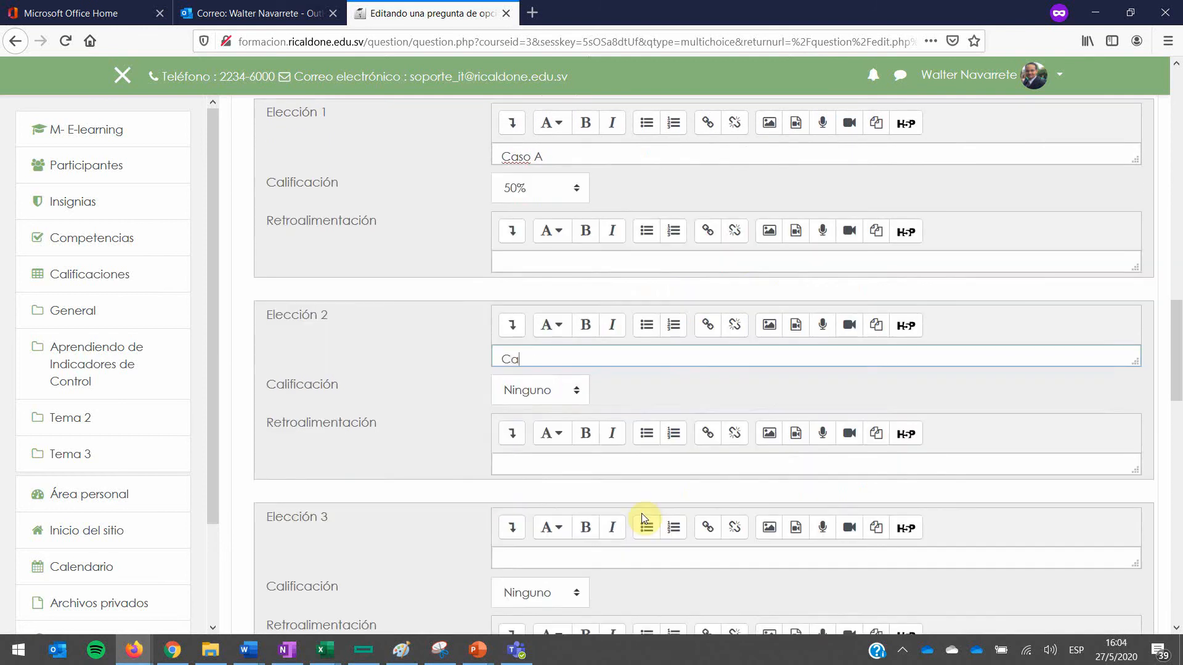
{"action": "type", "text": "so B"}
{"action": "left_click", "coordinate": [579, 392]}
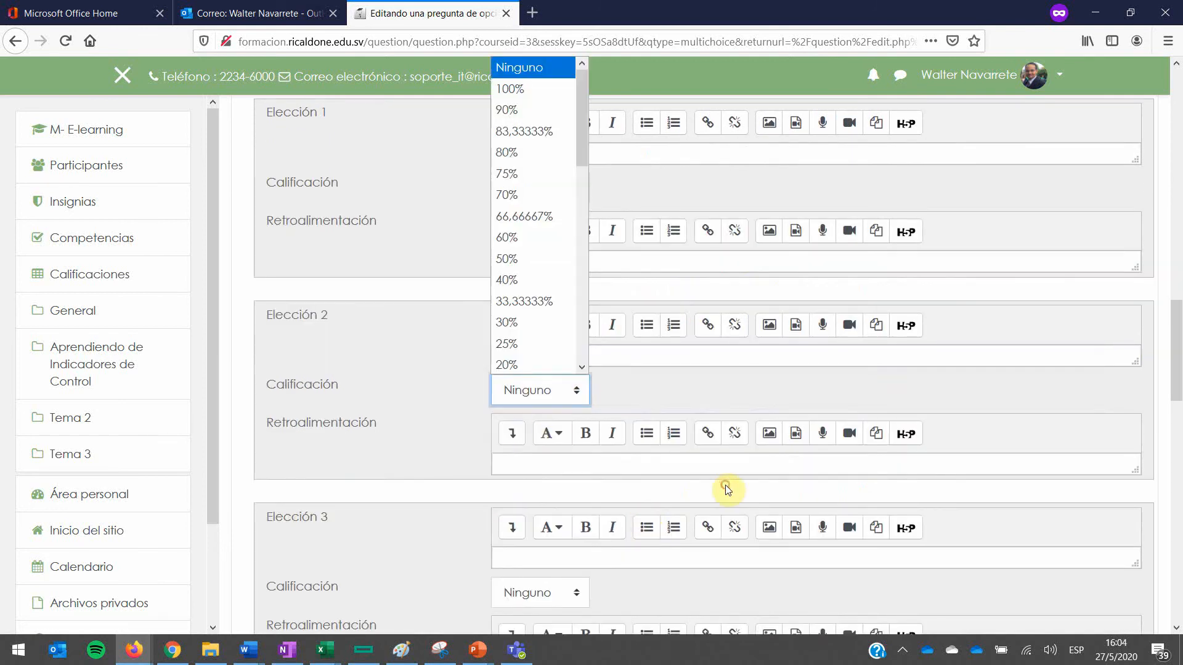
{"action": "left_click", "coordinate": [512, 254]}
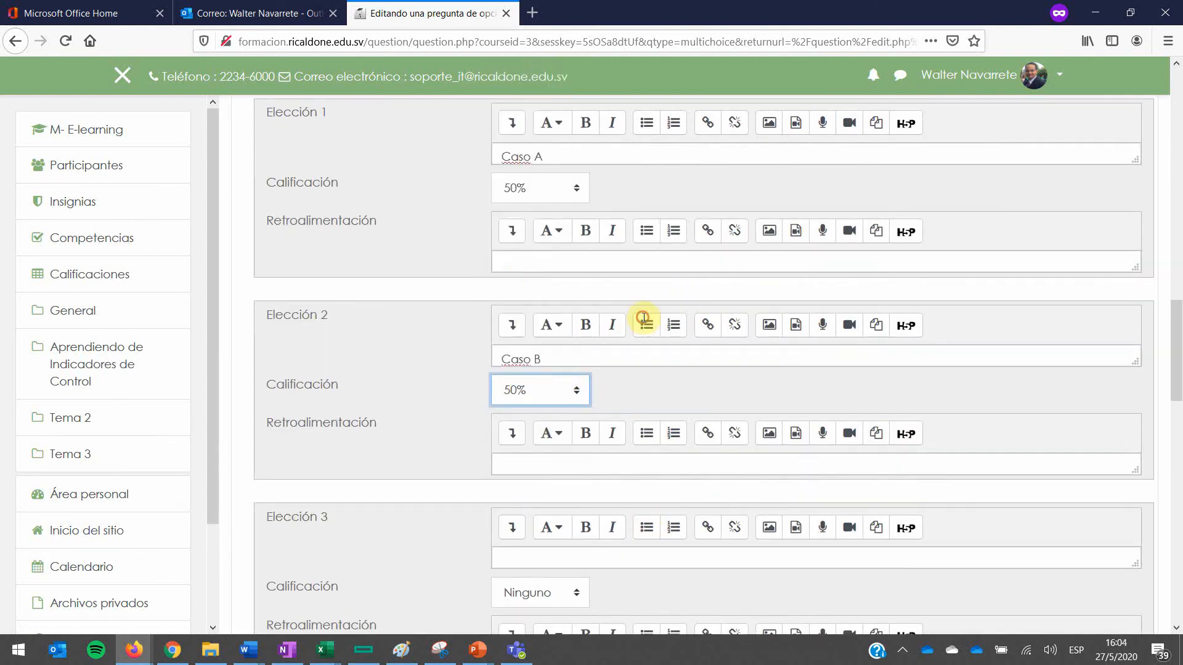
{"action": "left_click", "coordinate": [541, 471]}
Step: Enter "Caso C" as answer choice 3 with the feedback "Esta respuesta es incorrecta..."
{"action": "scroll", "coordinate": [544, 475], "scroll_direction": "down", "scroll_amount": 1}
{"action": "scroll", "coordinate": [544, 475], "scroll_direction": "down", "scroll_amount": 3}
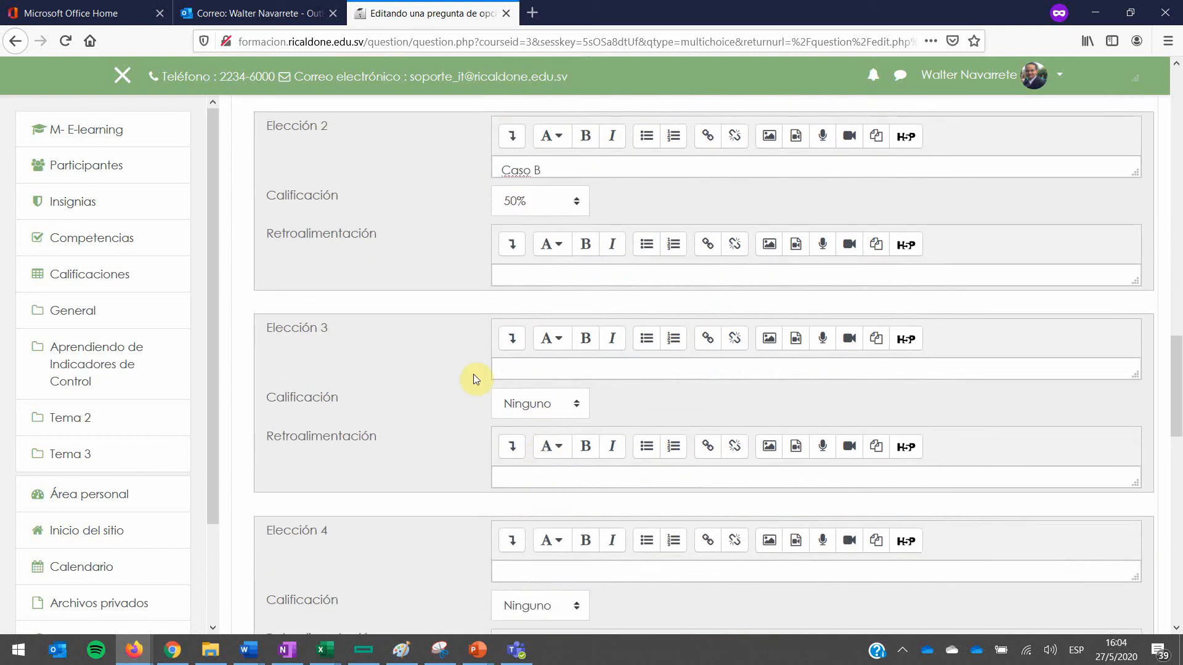
{"action": "left_click", "coordinate": [520, 368]}
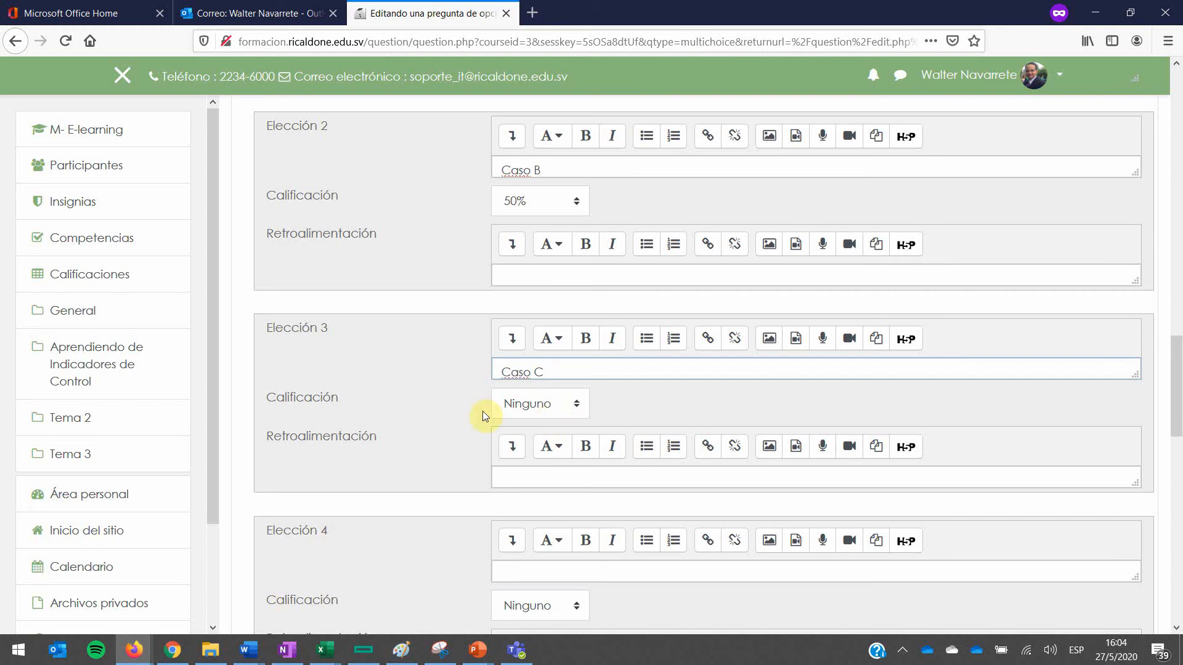
{"action": "left_click", "coordinate": [537, 524]}
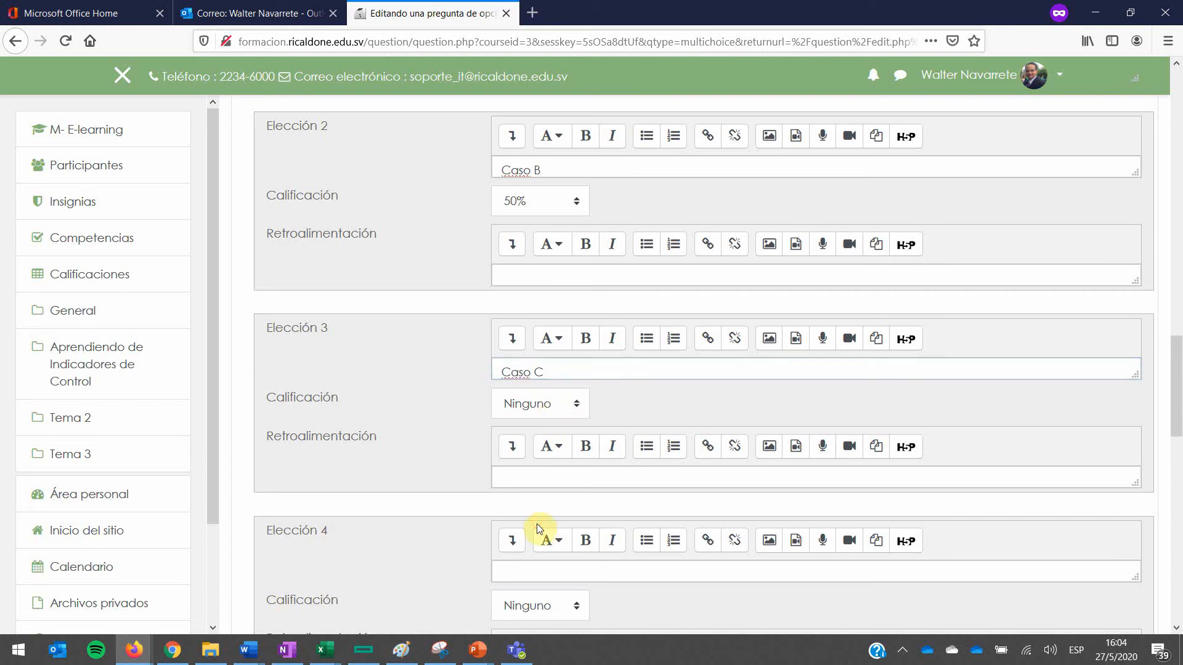
{"action": "left_click", "coordinate": [522, 480]}
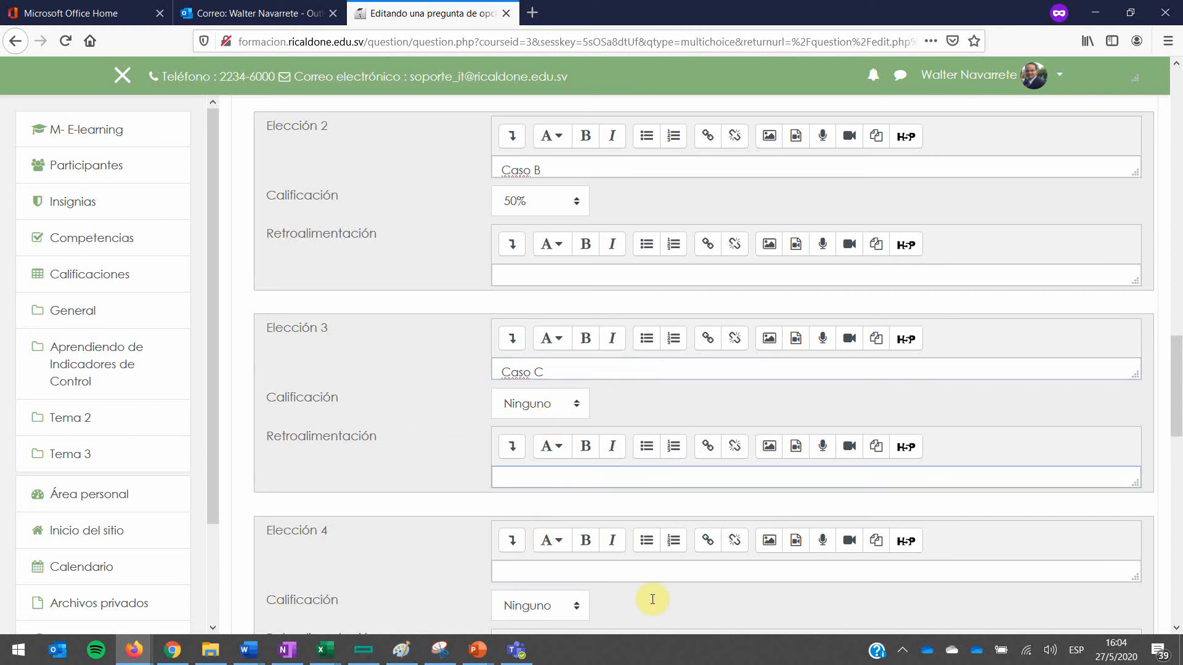
{"action": "type", "text": "Esta respuesta es incorrecta..."}
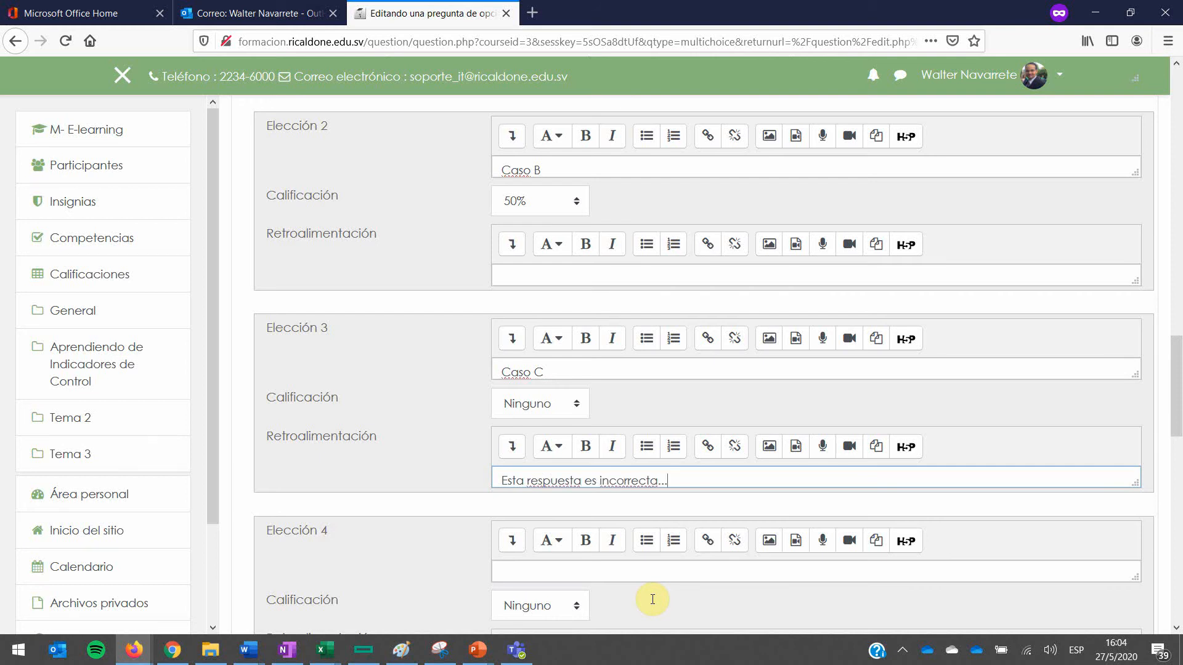
Step: Enter "Caso D" as answer choice 4
{"action": "scroll", "coordinate": [555, 597], "scroll_direction": "down", "scroll_amount": 2}
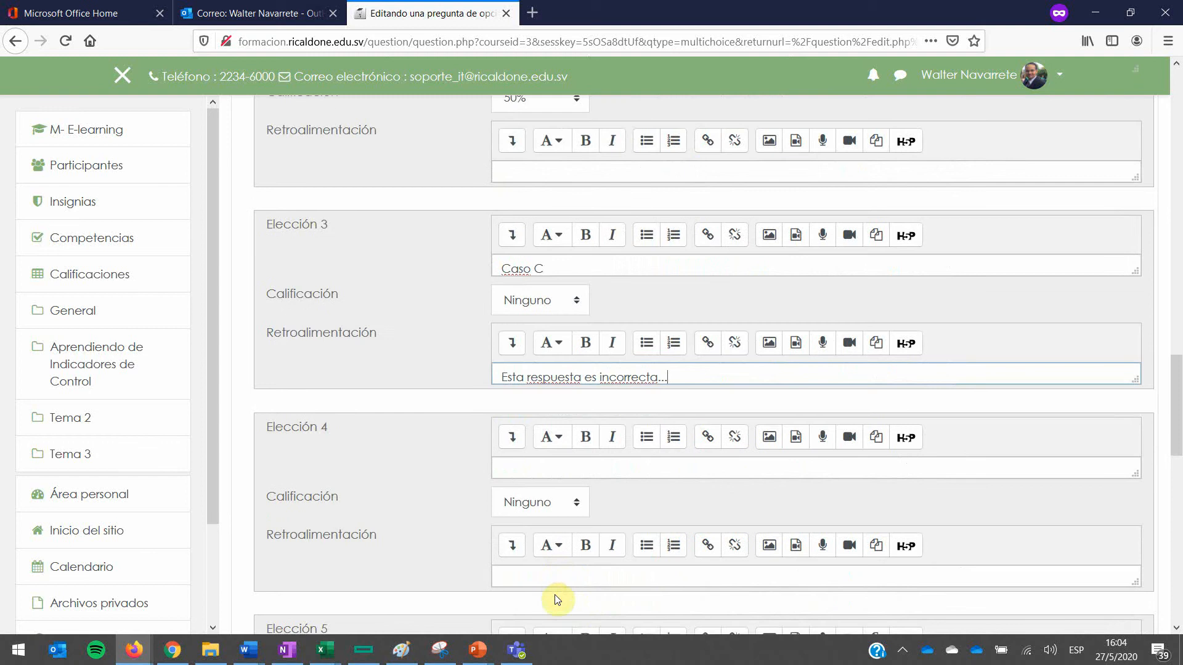
{"action": "left_click", "coordinate": [510, 467]}
{"action": "type", "text": "Cas"}
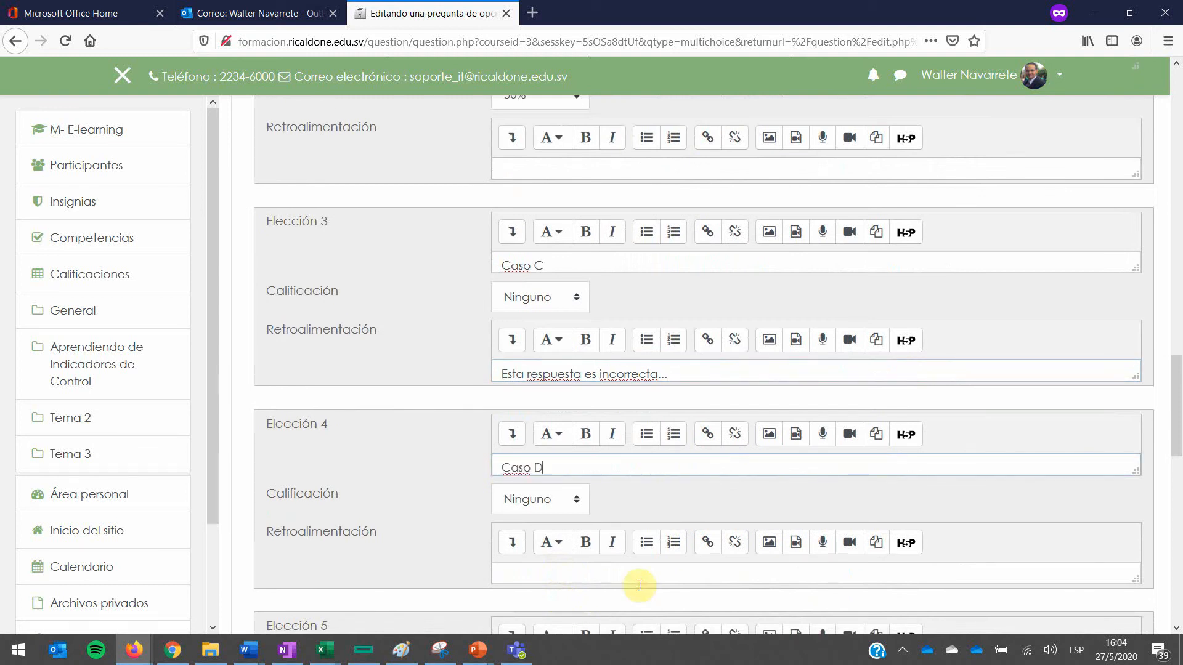
{"action": "type", "text": "o D"}
{"action": "key", "text": "Return"}
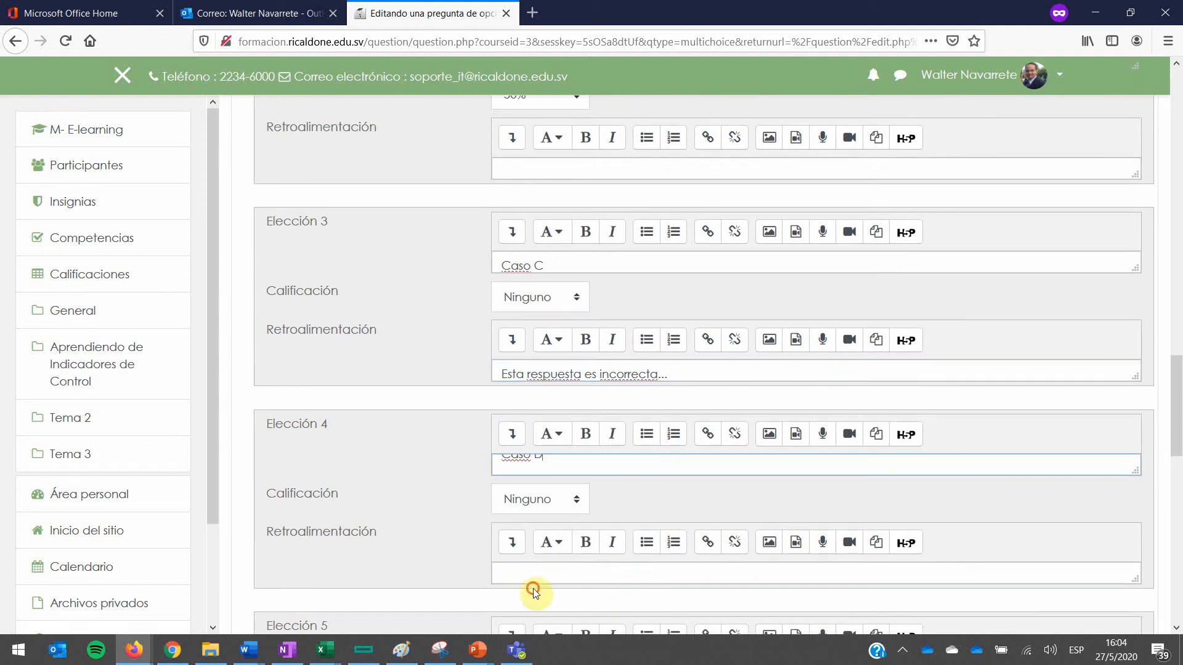
Step: Set the default score (Puntuación por defecto) of question Q1 to 2
{"action": "scroll", "coordinate": [534, 589], "scroll_direction": "down", "scroll_amount": 2}
{"action": "scroll", "coordinate": [533, 589], "scroll_direction": "down", "scroll_amount": 5}
{"action": "scroll", "coordinate": [533, 589], "scroll_direction": "up", "scroll_amount": 6}
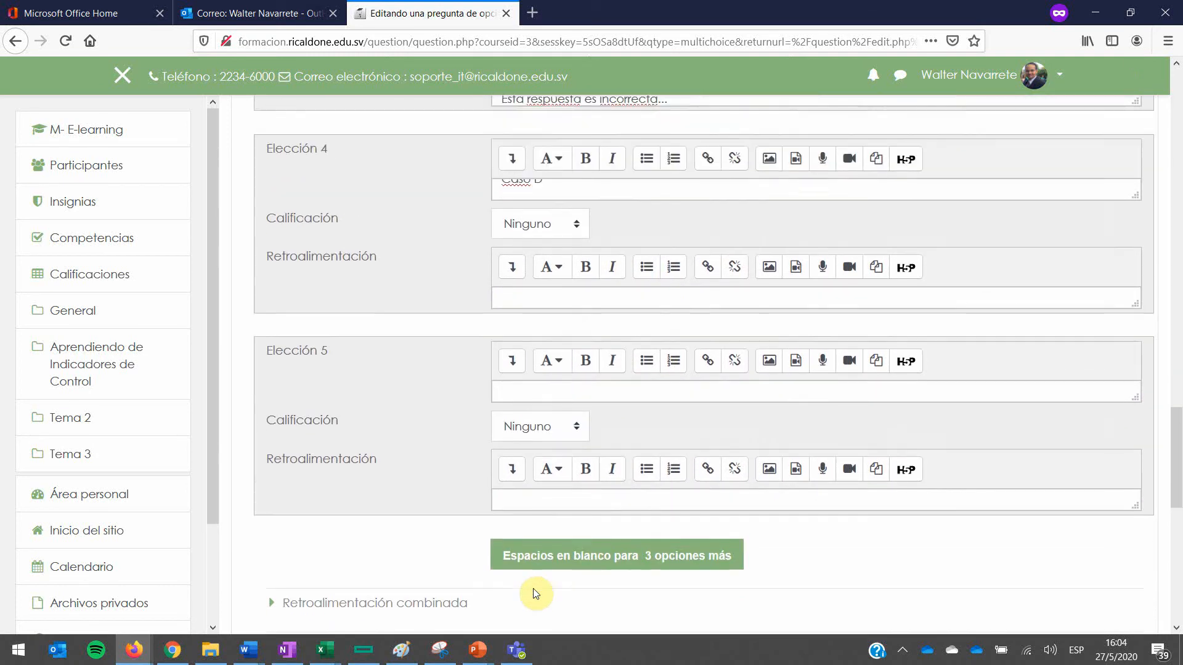
{"action": "scroll", "coordinate": [534, 589], "scroll_direction": "up", "scroll_amount": 9}
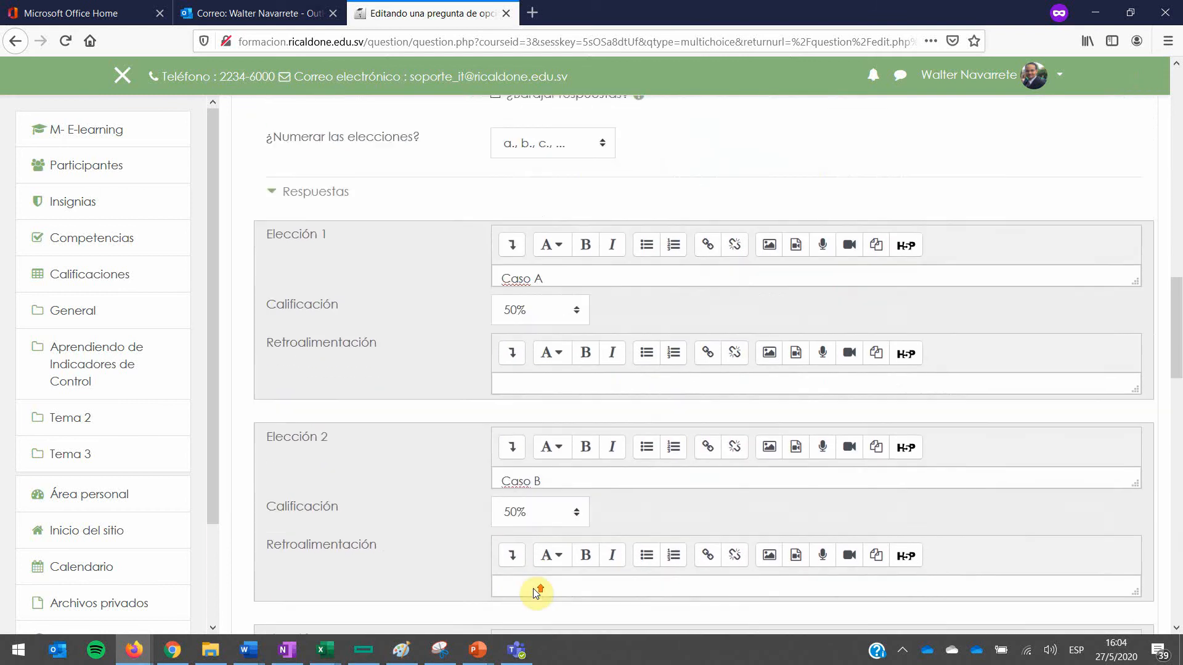
{"action": "scroll", "coordinate": [534, 589], "scroll_direction": "up", "scroll_amount": 4}
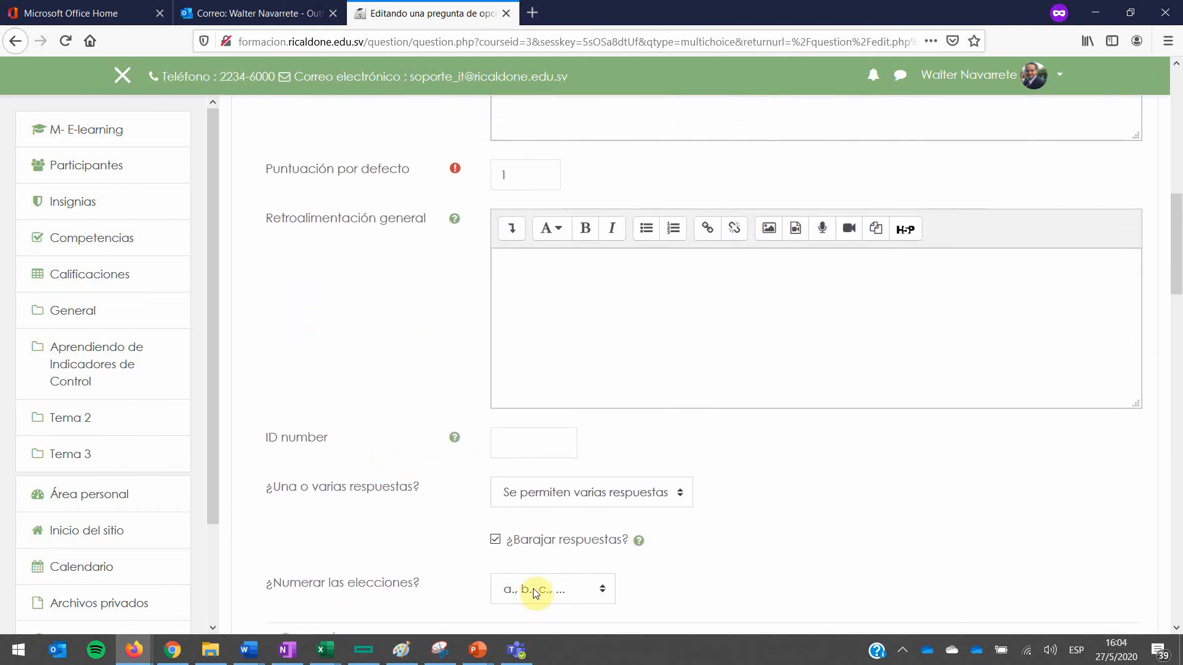
{"action": "scroll", "coordinate": [533, 588], "scroll_direction": "up", "scroll_amount": 5}
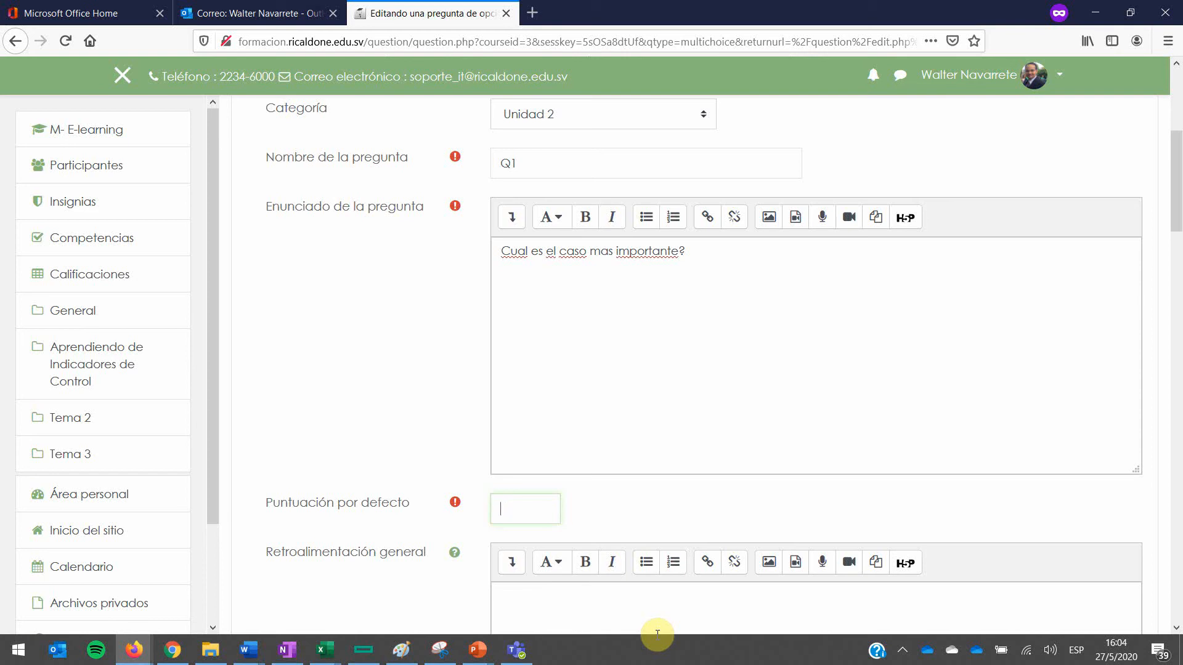
{"action": "left_click", "coordinate": [499, 541]}
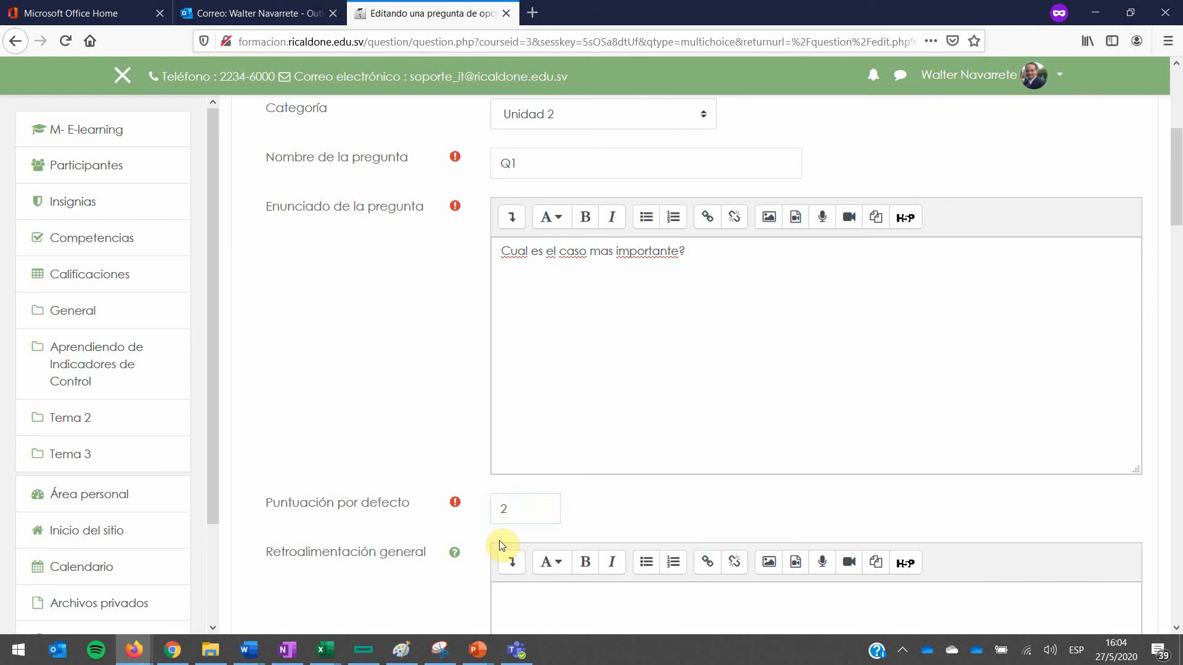
Step: Save the multiple-choice question Q1 and return to the question bank
{"action": "scroll", "coordinate": [500, 546], "scroll_direction": "down", "scroll_amount": 20}
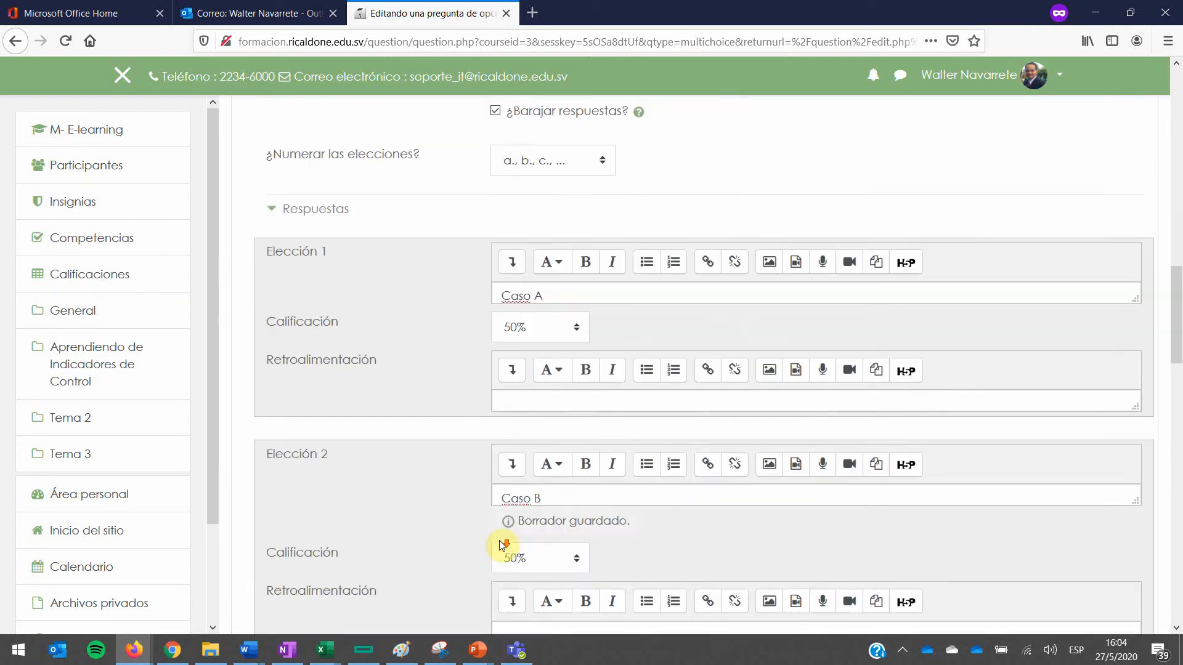
{"action": "scroll", "coordinate": [500, 546], "scroll_direction": "down", "scroll_amount": 10}
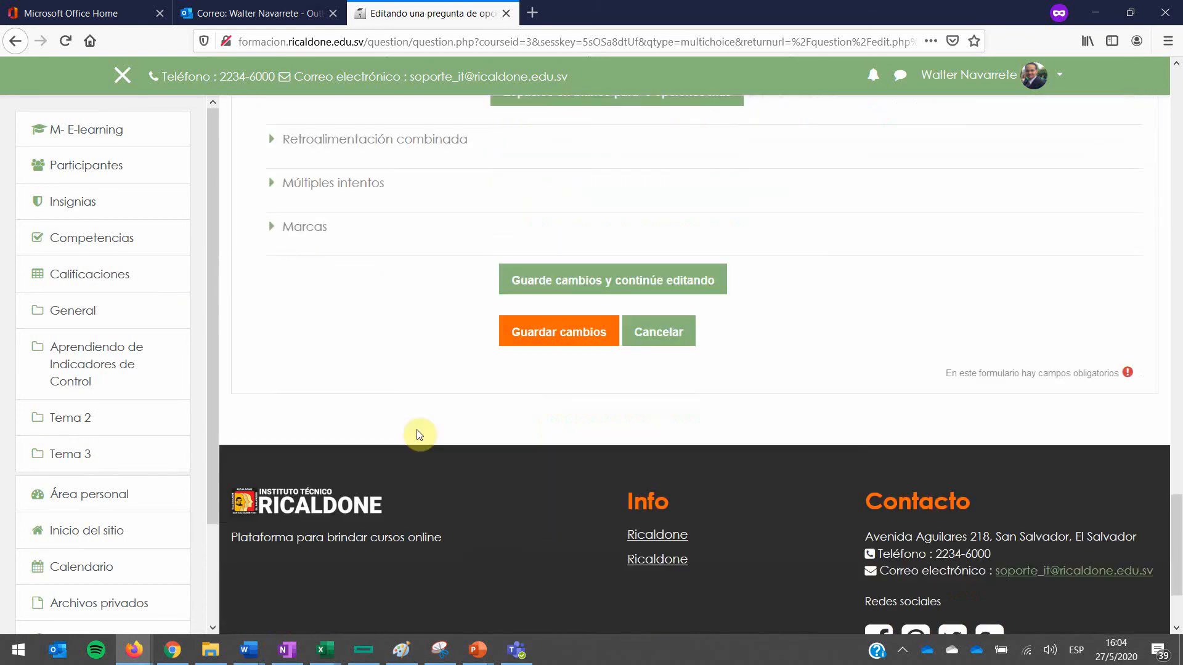
{"action": "left_click", "coordinate": [570, 343]}
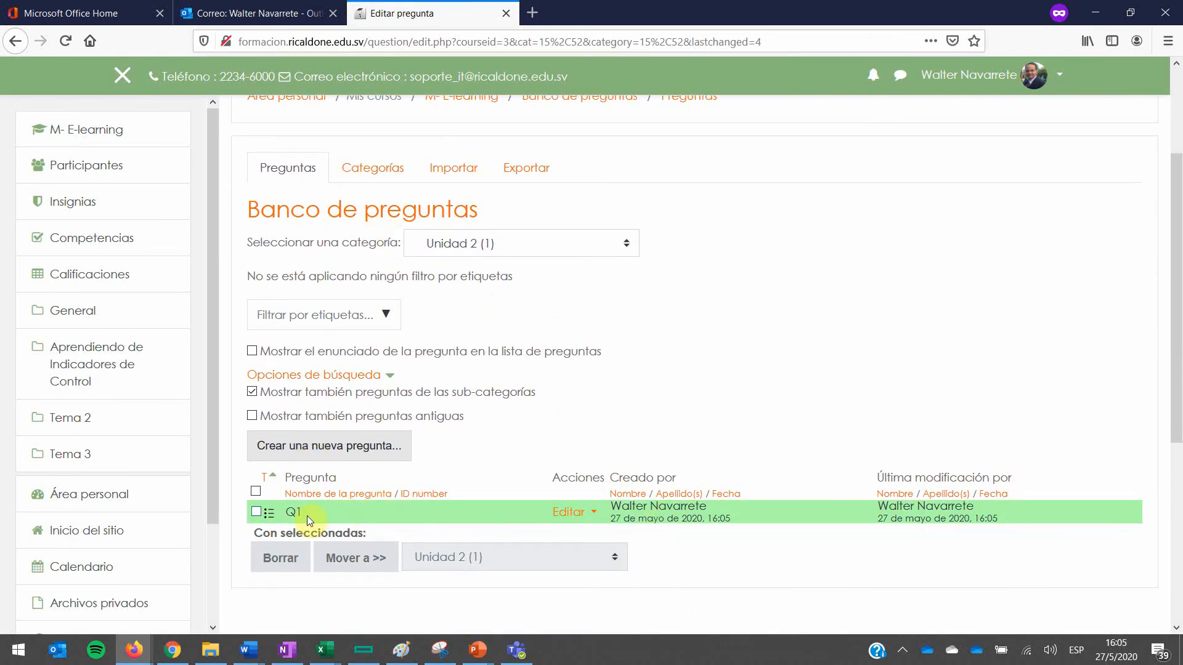
Step: Start a new question of type Verdadero/Falso in the Unidad 2 category
{"action": "left_click", "coordinate": [343, 450]}
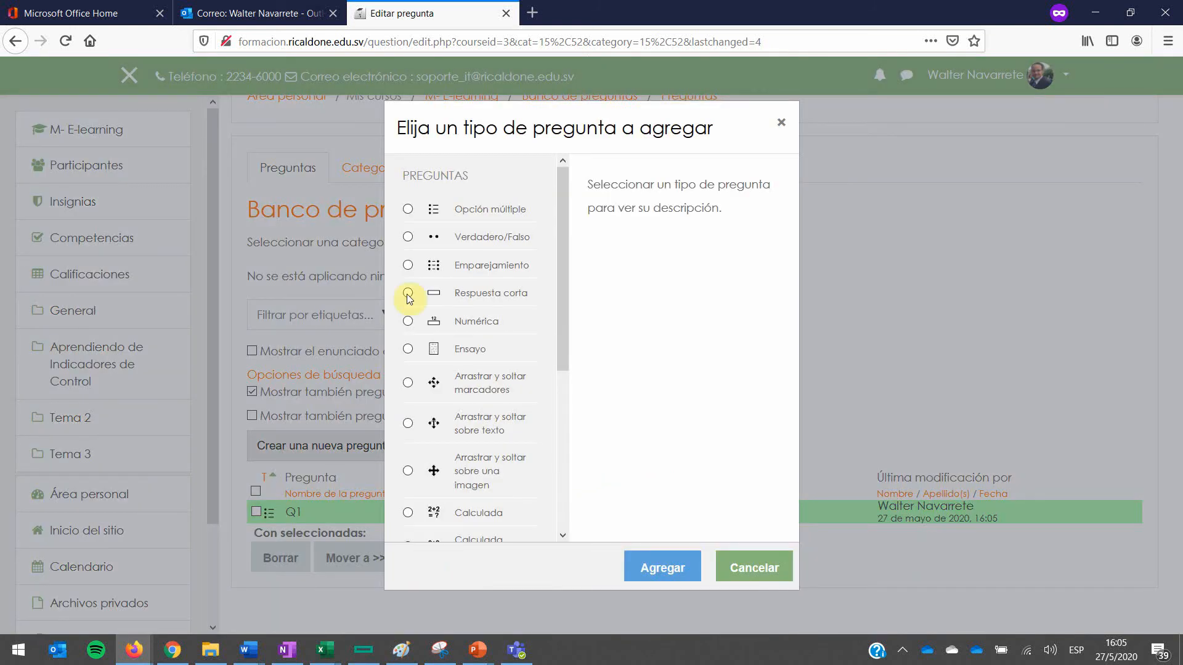
{"action": "left_click", "coordinate": [407, 238]}
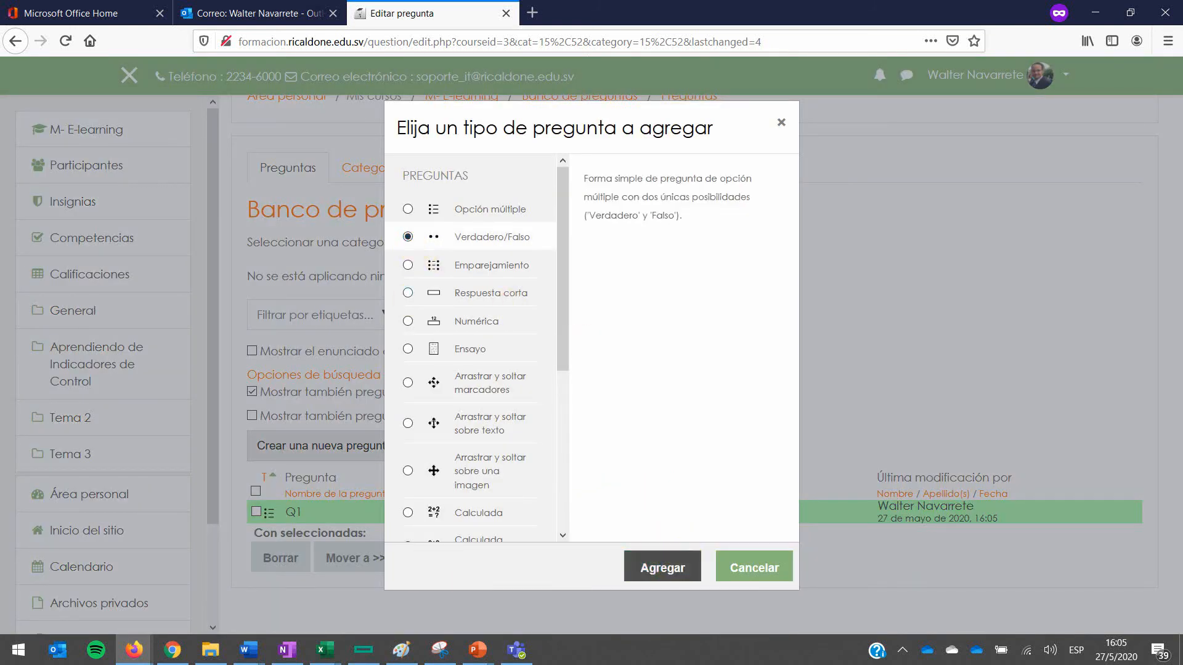
{"action": "left_click", "coordinate": [662, 567]}
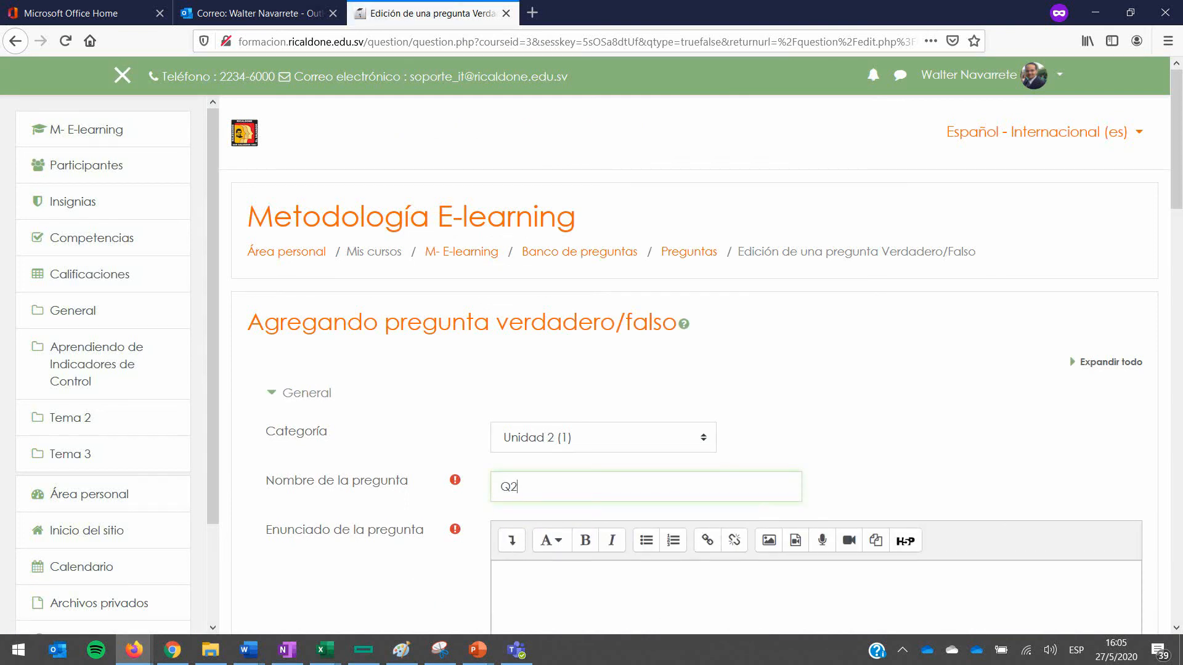
Step: Name the true/false question Q2 and enter the question text "Esto es cierto o falso"
{"action": "left_click", "coordinate": [677, 623]}
{"action": "scroll", "coordinate": [709, 579], "scroll_direction": "down", "scroll_amount": 4}
{"action": "left_click", "coordinate": [751, 524]}
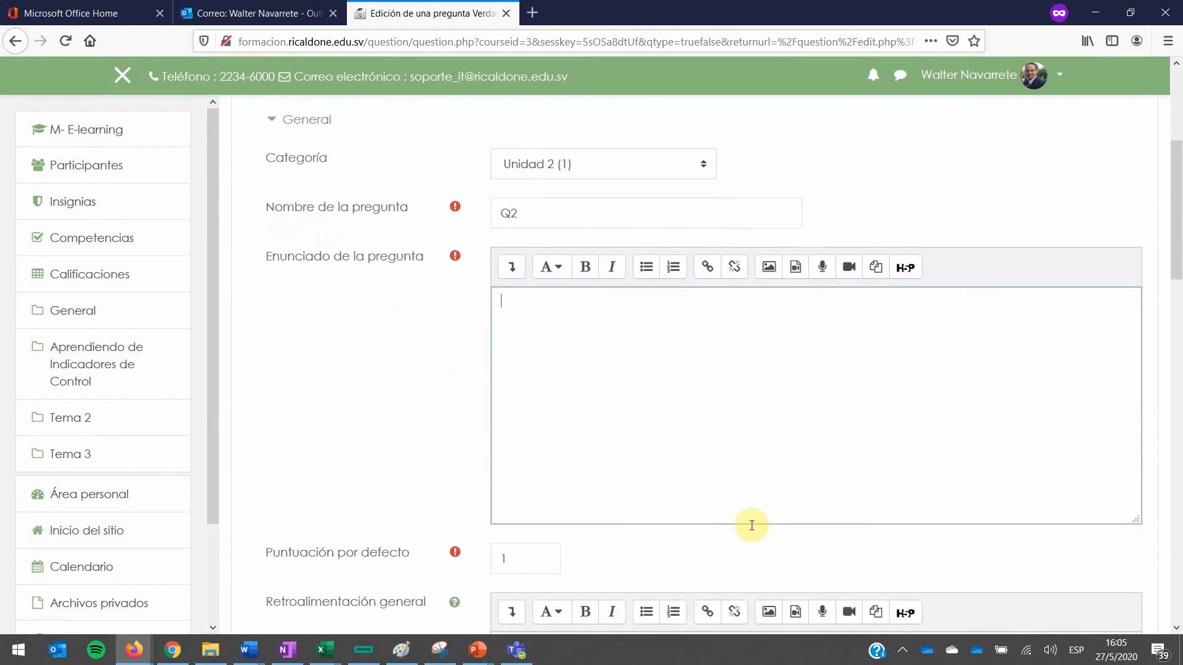
{"action": "type", "text": "Esto es cierto o falso"}
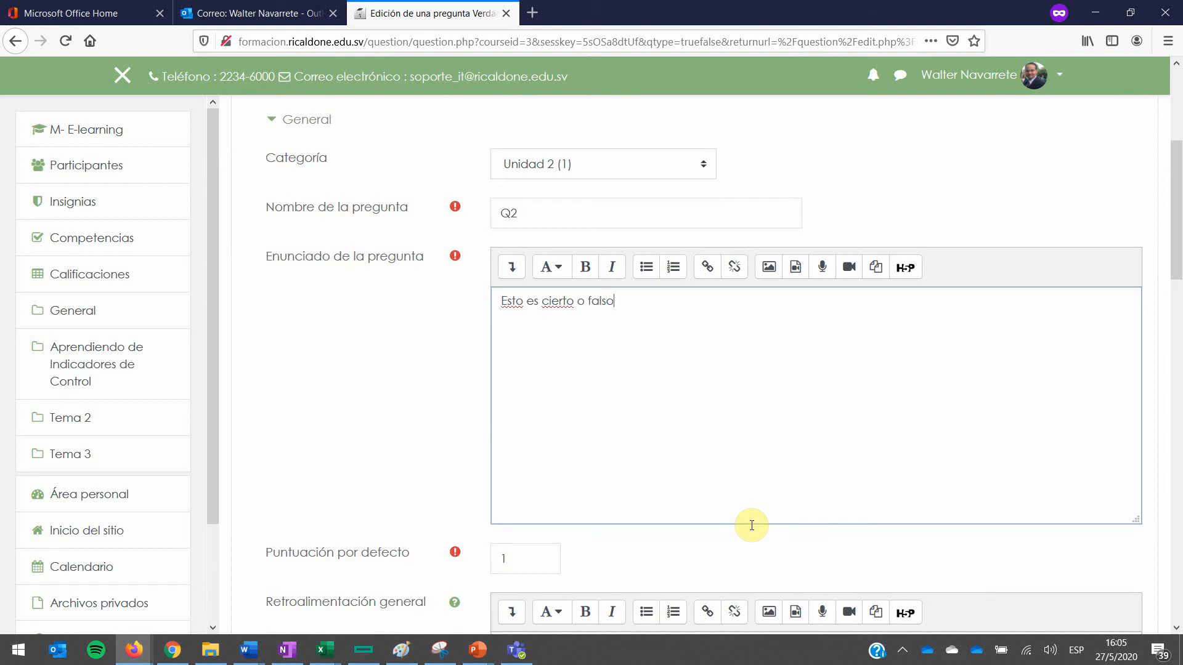
Step: End the question text of Q2 with a question mark and set its default score (Puntuación por defecto) to 2
{"action": "type", "text": "?"}
{"action": "key", "text": "Return"}
{"action": "left_click", "coordinate": [809, 450]}
{"action": "scroll", "coordinate": [548, 602], "scroll_direction": "down", "scroll_amount": 2}
{"action": "double_click", "coordinate": [520, 462]}
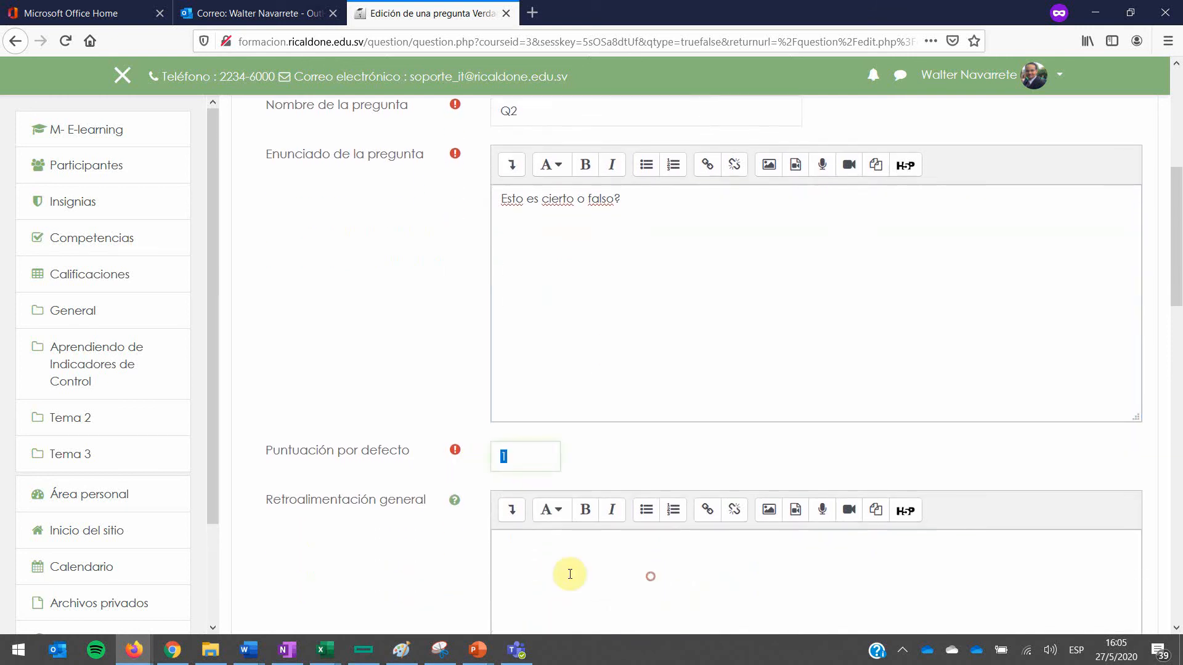
{"action": "type", "text": "2"}
Step: Set the correct answer (Respuesta correcta) of question Q2 to Verdadero, leaving the general feedback empty
{"action": "scroll", "coordinate": [455, 425], "scroll_direction": "down", "scroll_amount": 4}
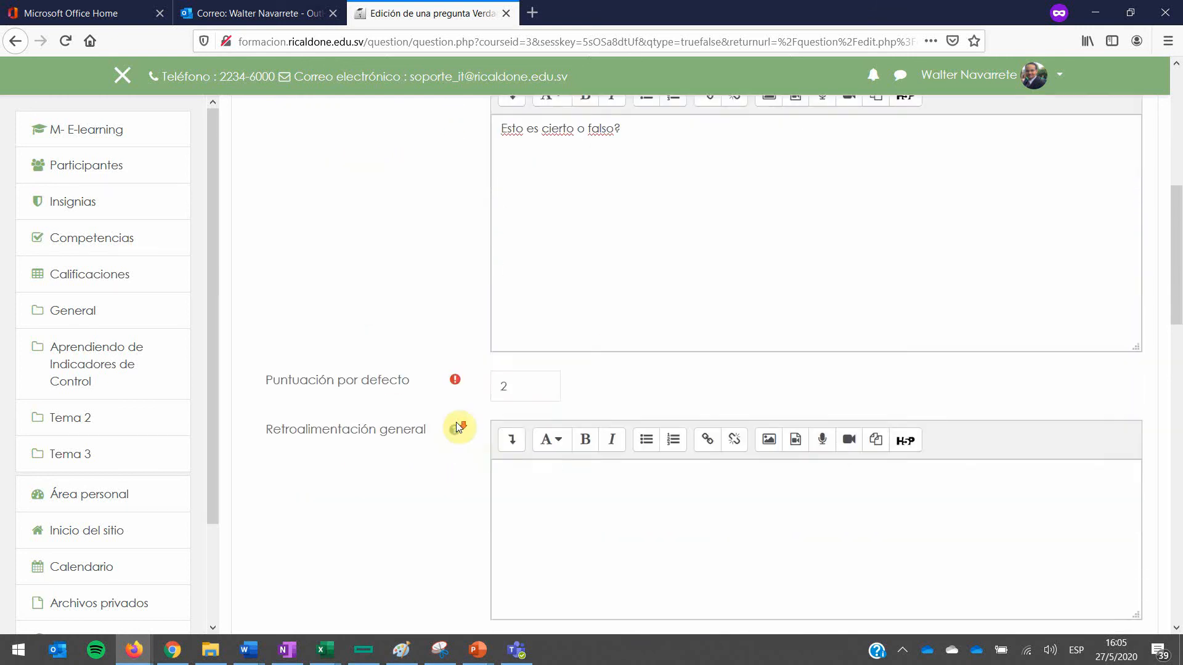
{"action": "left_click", "coordinate": [704, 404]}
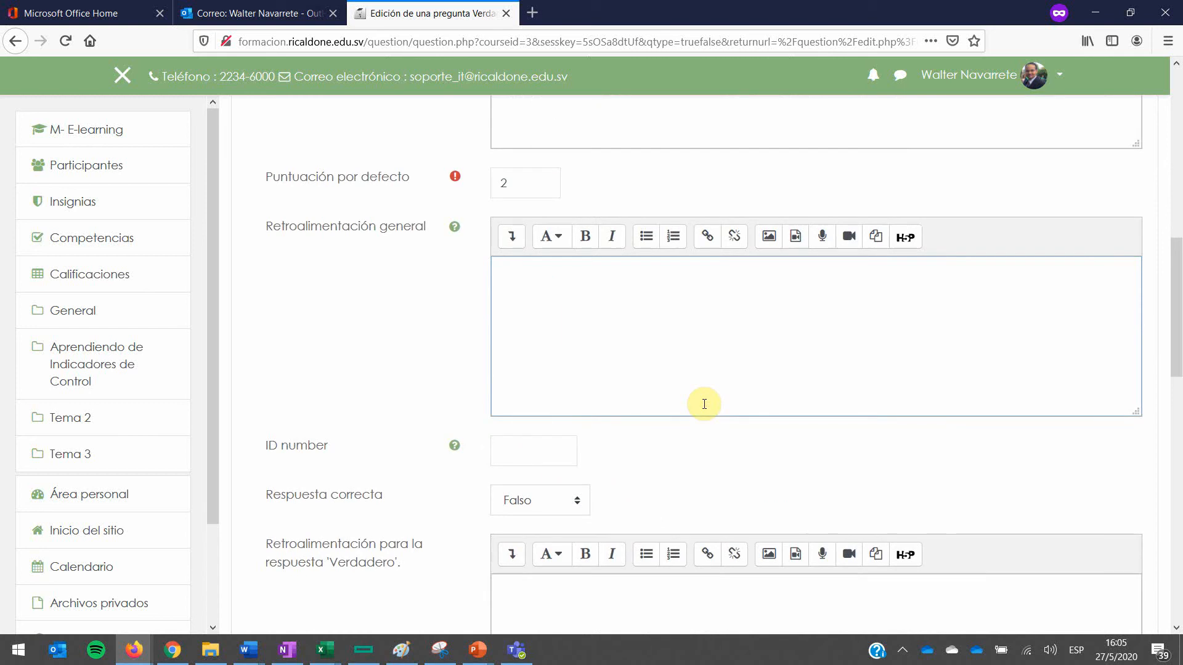
{"action": "left_click", "coordinate": [560, 500]}
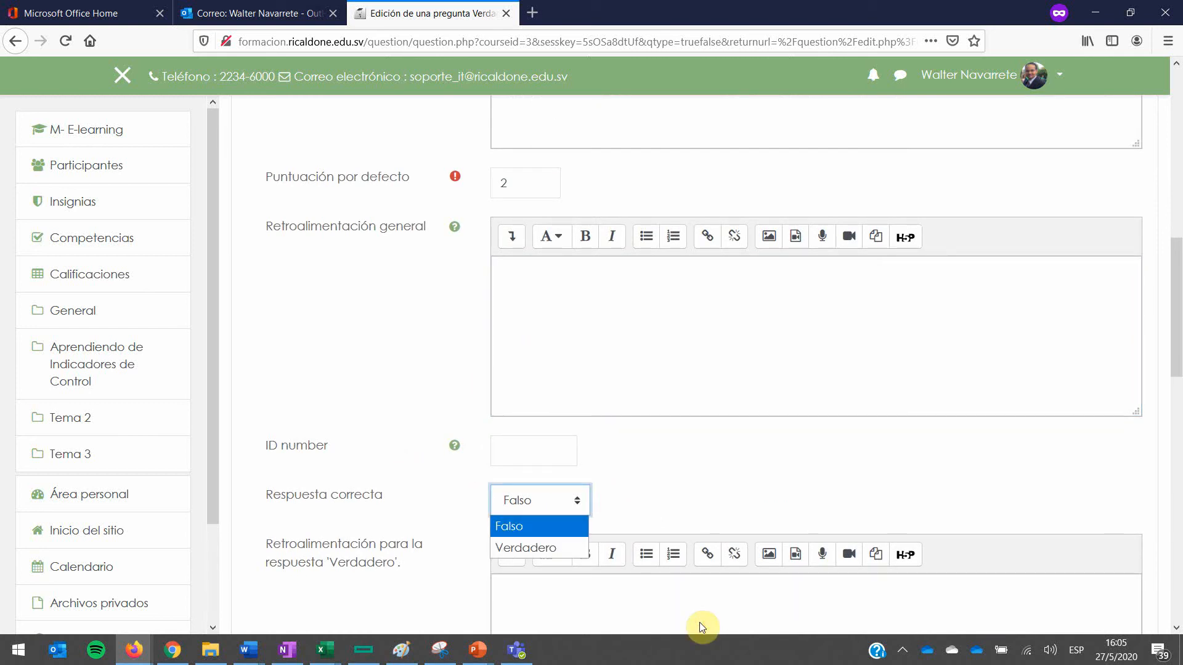
{"action": "left_click", "coordinate": [533, 549]}
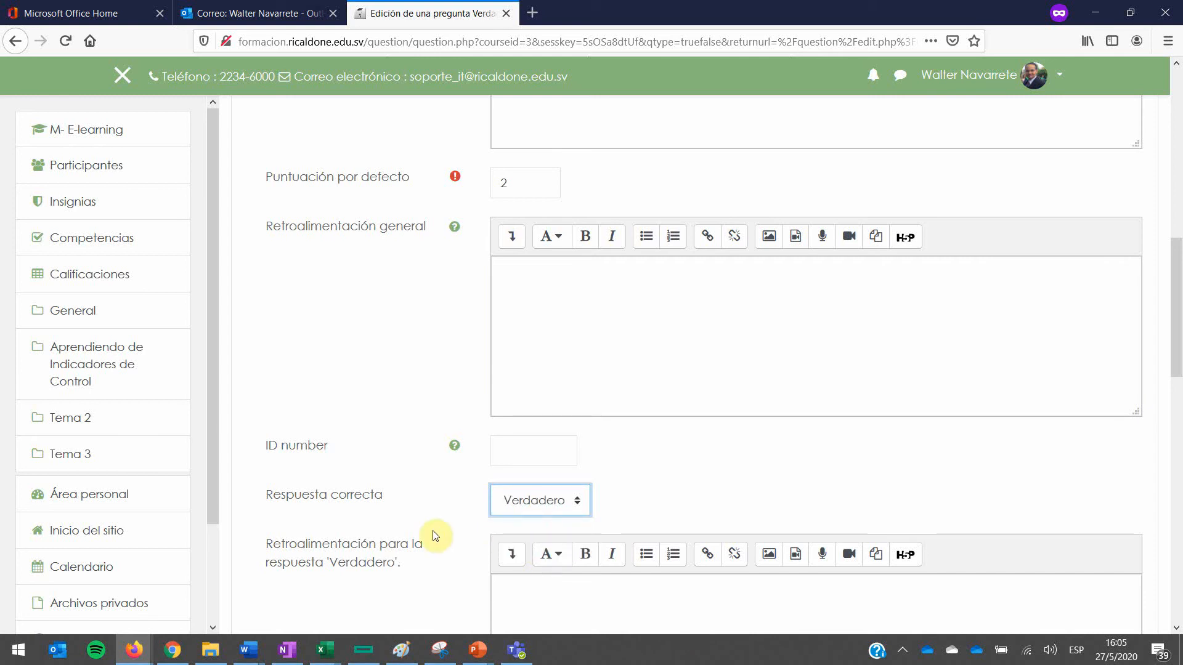
Step: Save the true/false question Q2 with the feedback for both the Verdadero and Falso answers left empty
{"action": "scroll", "coordinate": [433, 538], "scroll_direction": "down", "scroll_amount": 2}
{"action": "left_click", "coordinate": [548, 513]}
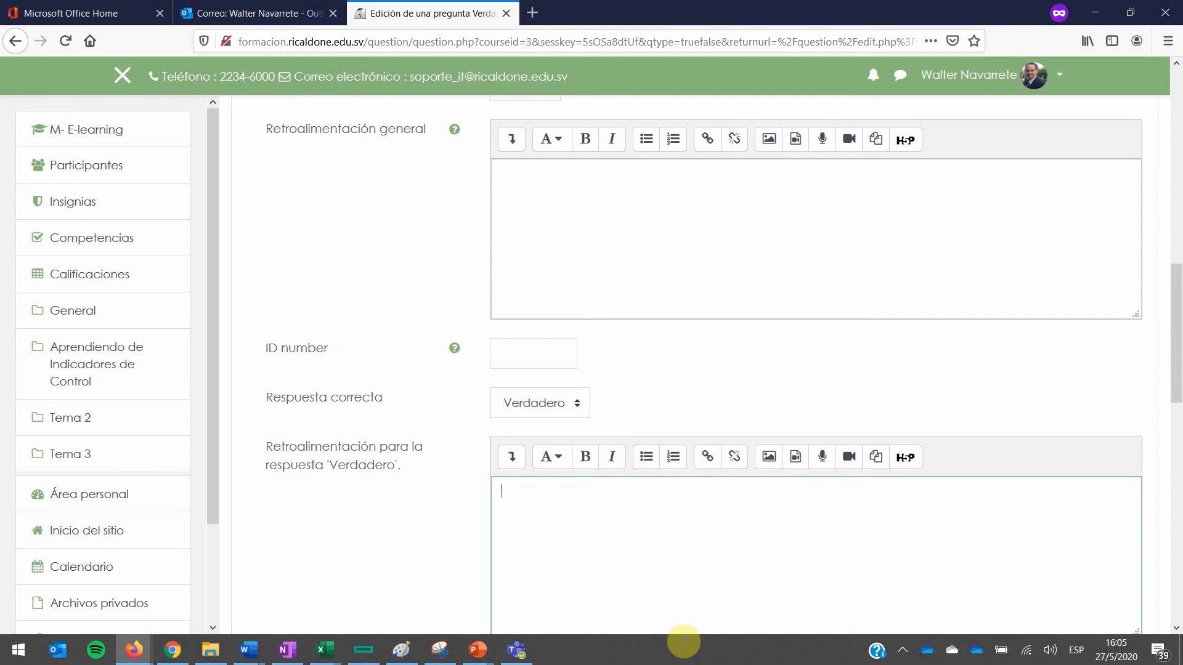
{"action": "scroll", "coordinate": [439, 521], "scroll_direction": "down", "scroll_amount": 4}
{"action": "left_click", "coordinate": [563, 511]}
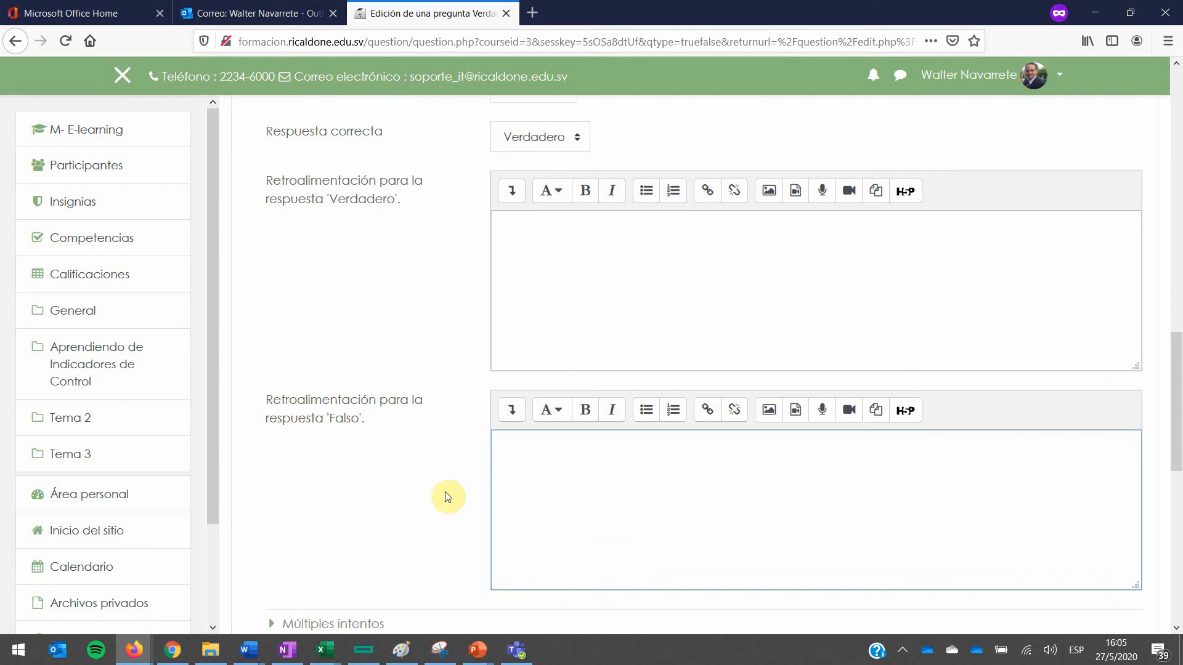
{"action": "scroll", "coordinate": [555, 619], "scroll_direction": "down", "scroll_amount": 3}
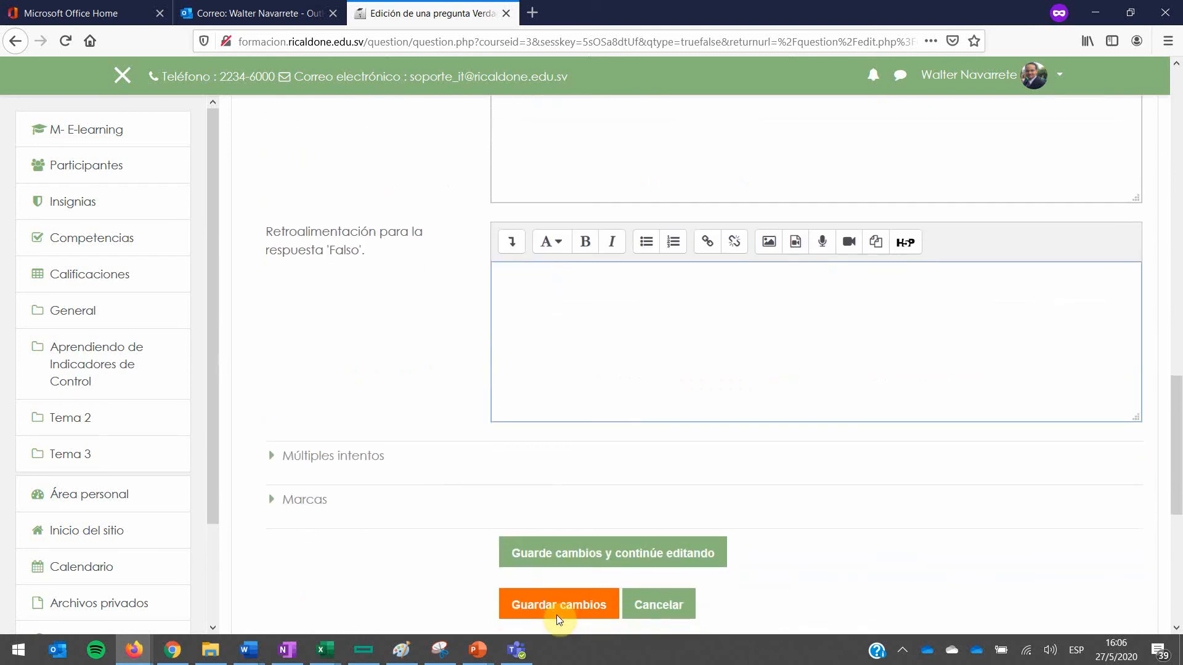
{"action": "left_click", "coordinate": [556, 609]}
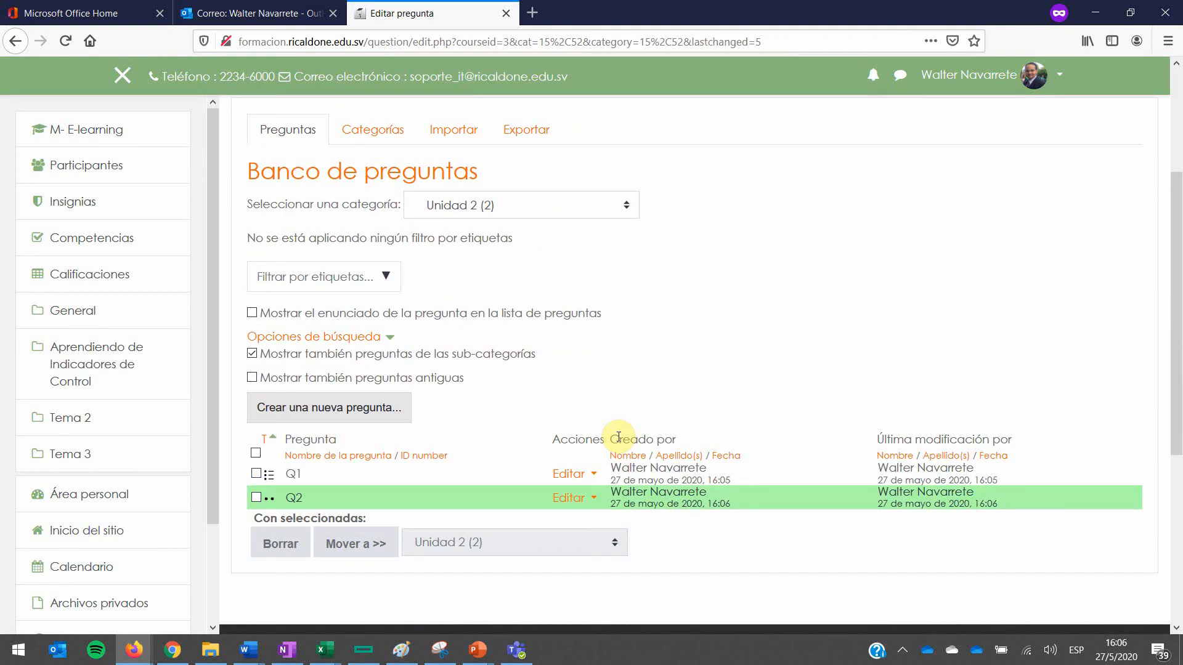
Step: Return to the Metodología E-learning course page and turn on course editing
{"action": "scroll", "coordinate": [774, 544], "scroll_direction": "up", "scroll_amount": 3}
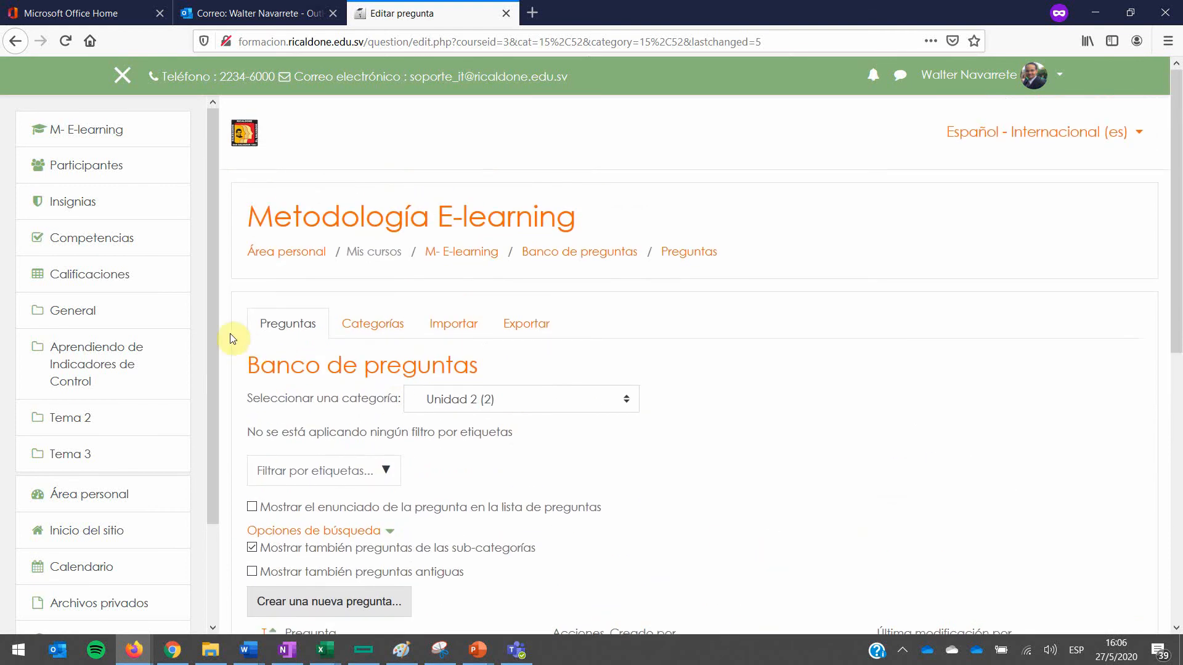
{"action": "left_click", "coordinate": [101, 385]}
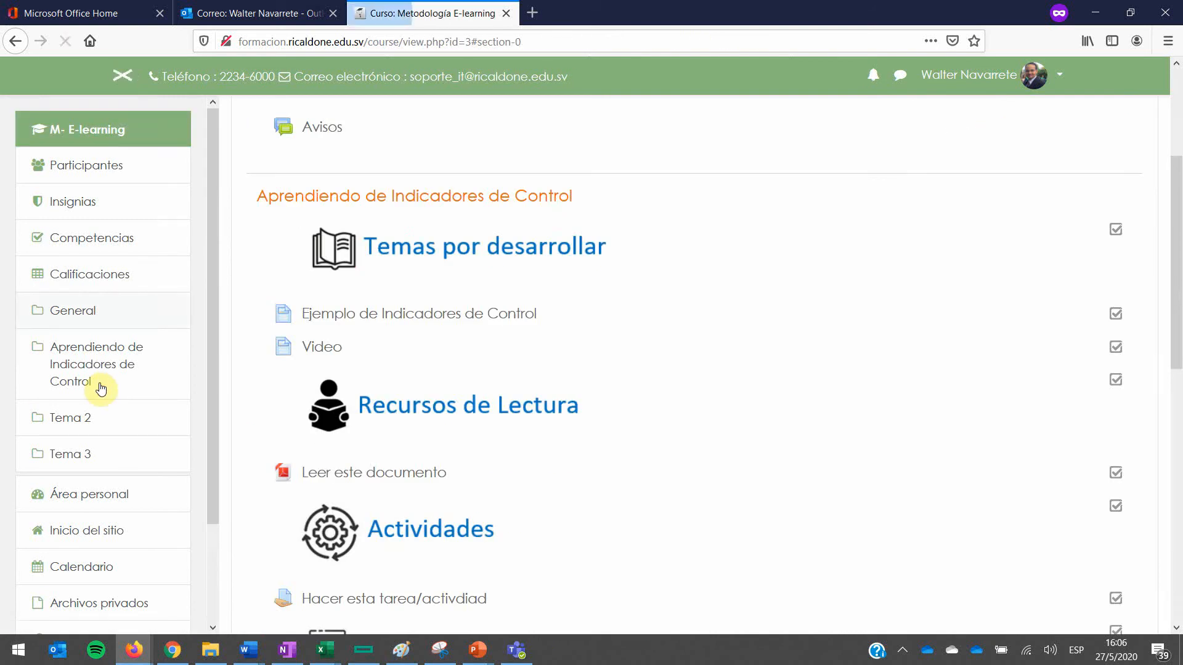
{"action": "scroll", "coordinate": [770, 415], "scroll_direction": "up", "scroll_amount": 3}
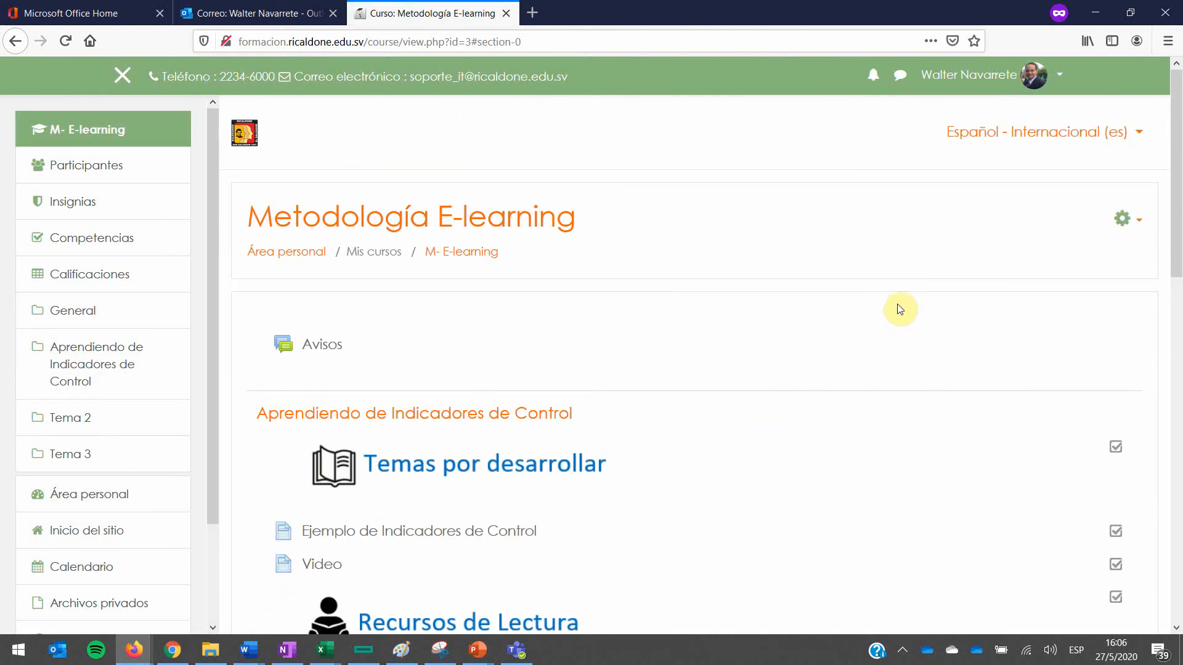
{"action": "left_click", "coordinate": [1122, 219]}
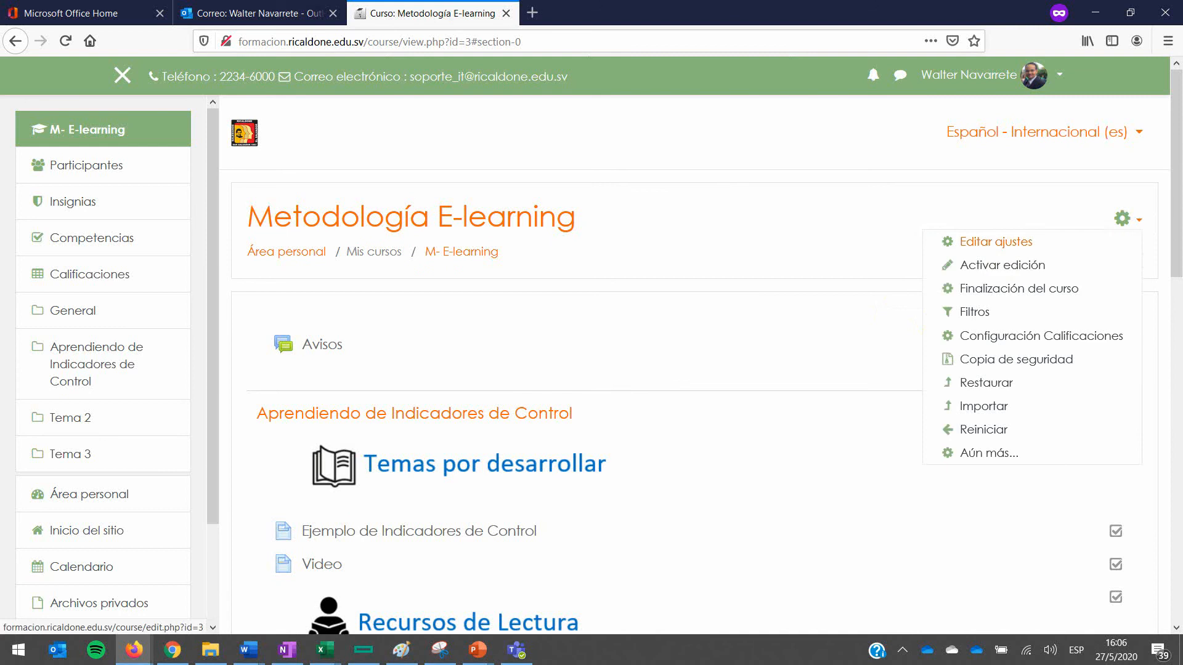
{"action": "left_click", "coordinate": [992, 270]}
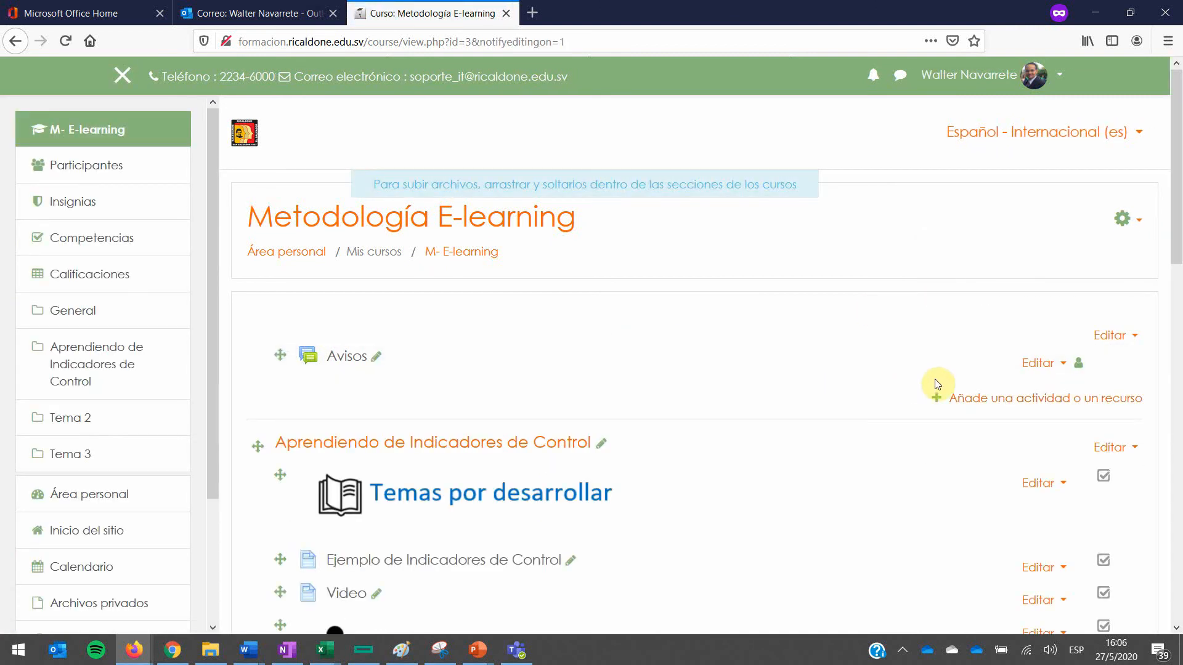
Step: Add a Cuestionario activity to the course's first section, above Aprendiendo de Indicadores de Control, and name it "Evaluacion periodo #1"
{"action": "left_click", "coordinate": [990, 405]}
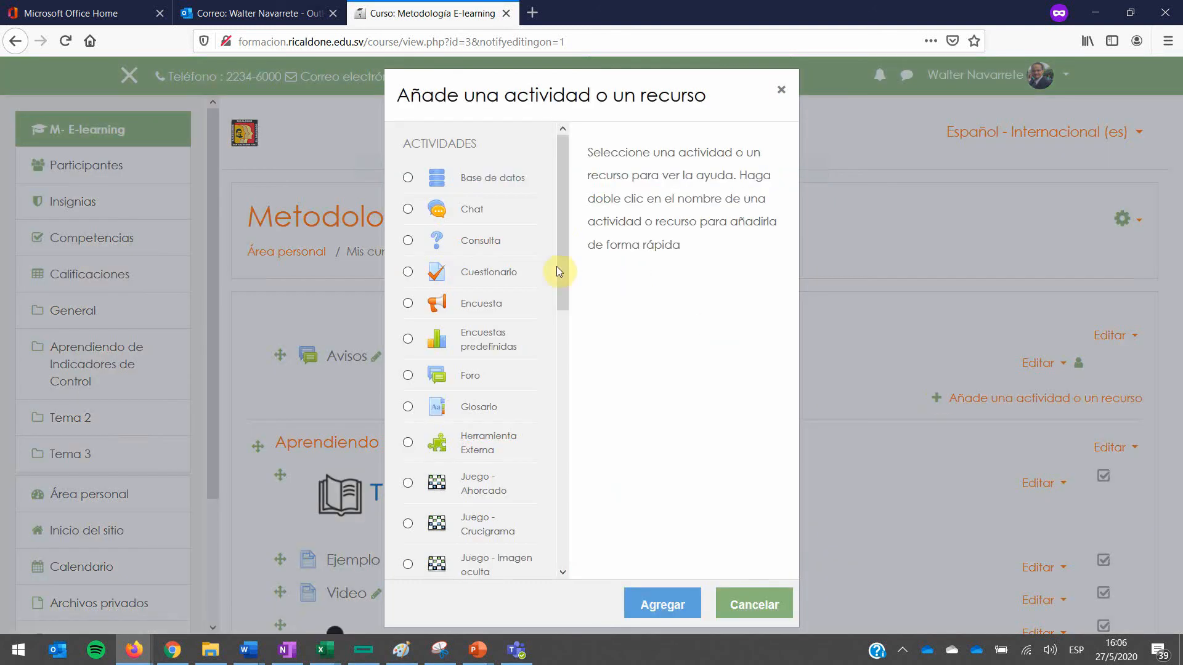
{"action": "left_click", "coordinate": [407, 273]}
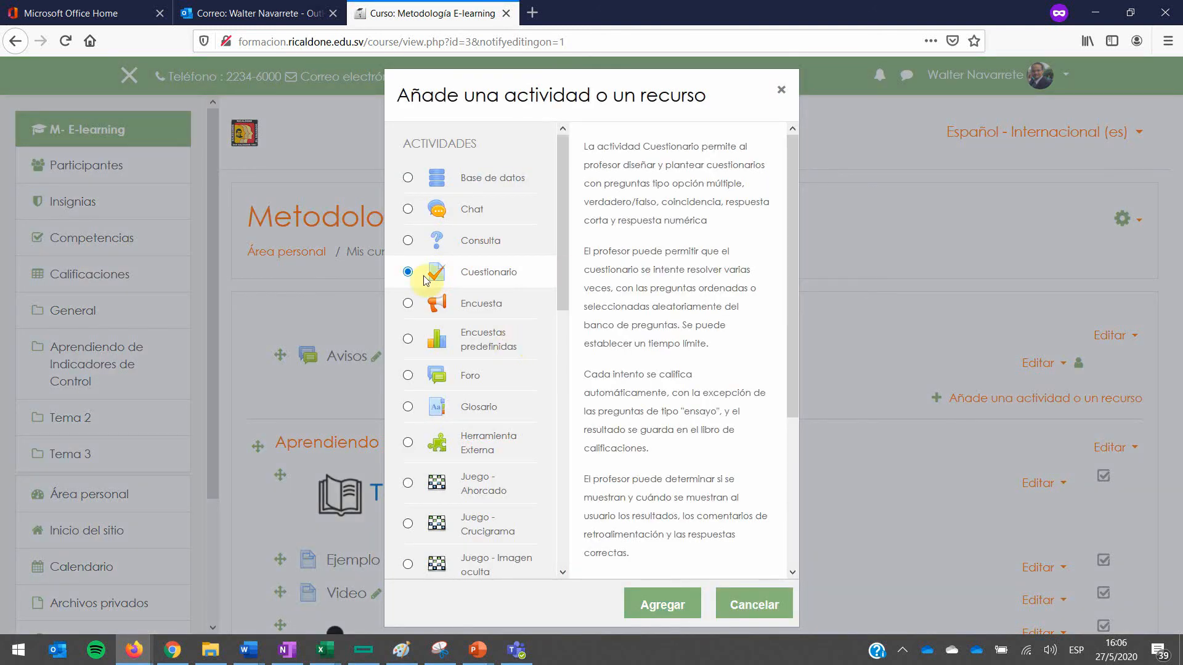
{"action": "left_click", "coordinate": [652, 608]}
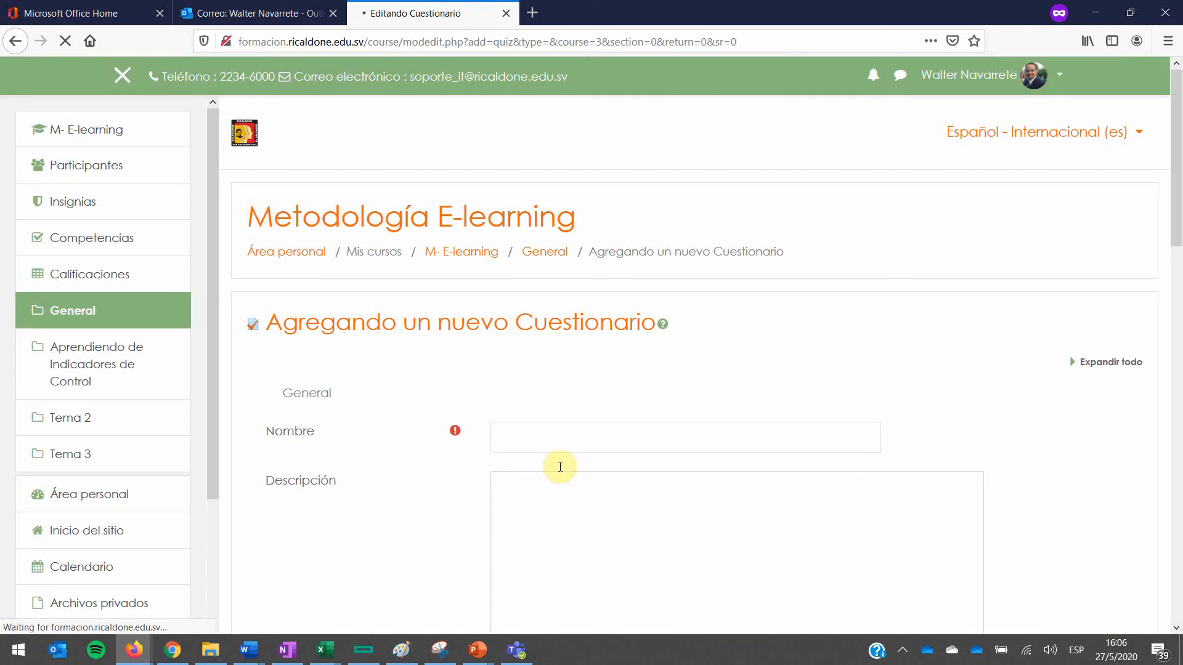
{"action": "left_click", "coordinate": [541, 432]}
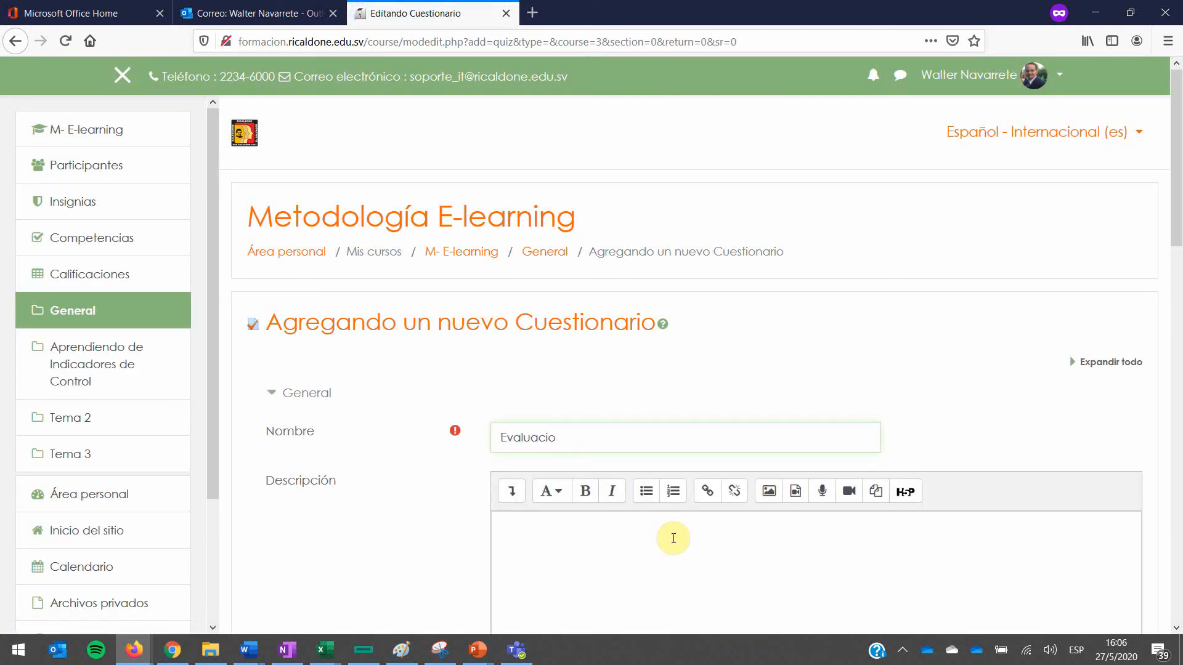
{"action": "type", "text": "Evaluacion periodo #1"}
Step: Enable the quiz's opening date (Abrir cuestionario) and set it to 28 mayo 2020, keeping the time at 16:06
{"action": "scroll", "coordinate": [674, 538], "scroll_direction": "down", "scroll_amount": 3}
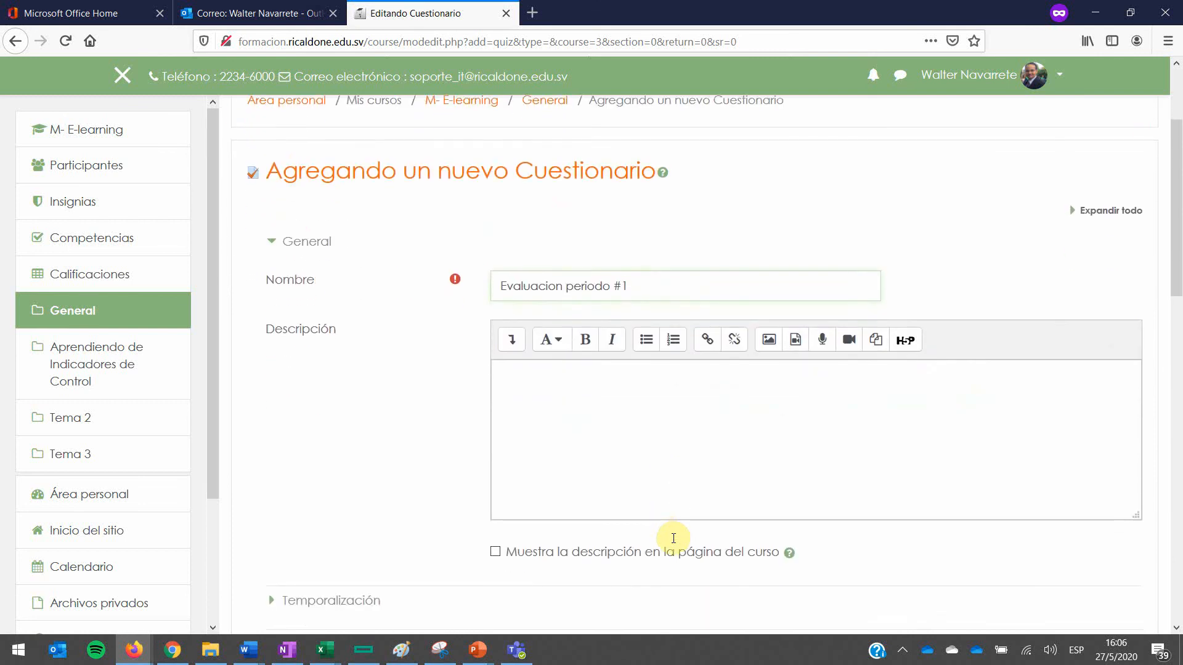
{"action": "scroll", "coordinate": [673, 538], "scroll_direction": "down", "scroll_amount": 4}
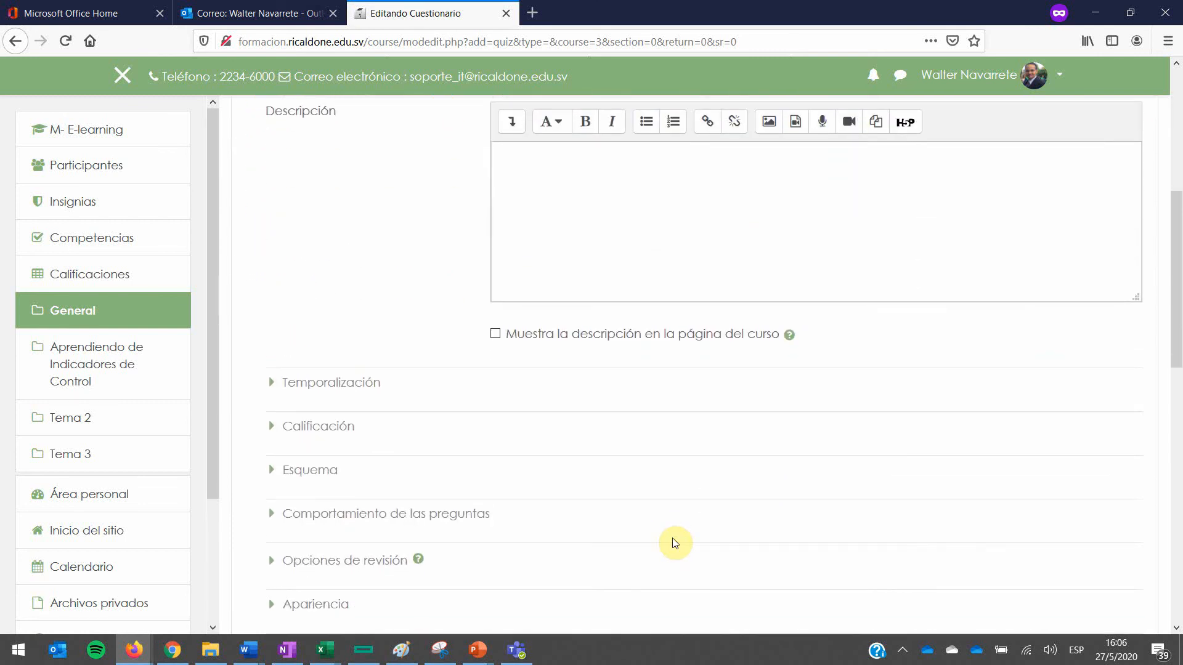
{"action": "scroll", "coordinate": [676, 543], "scroll_direction": "down", "scroll_amount": 1}
{"action": "left_click", "coordinate": [270, 308]}
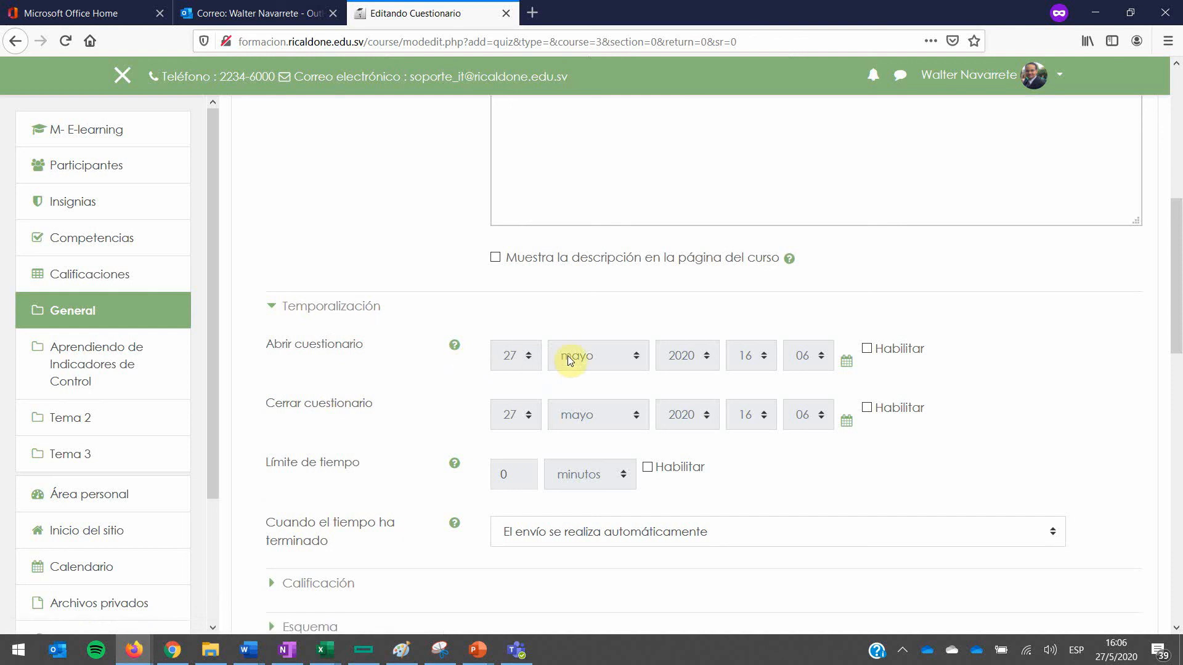
{"action": "left_click", "coordinate": [866, 349]}
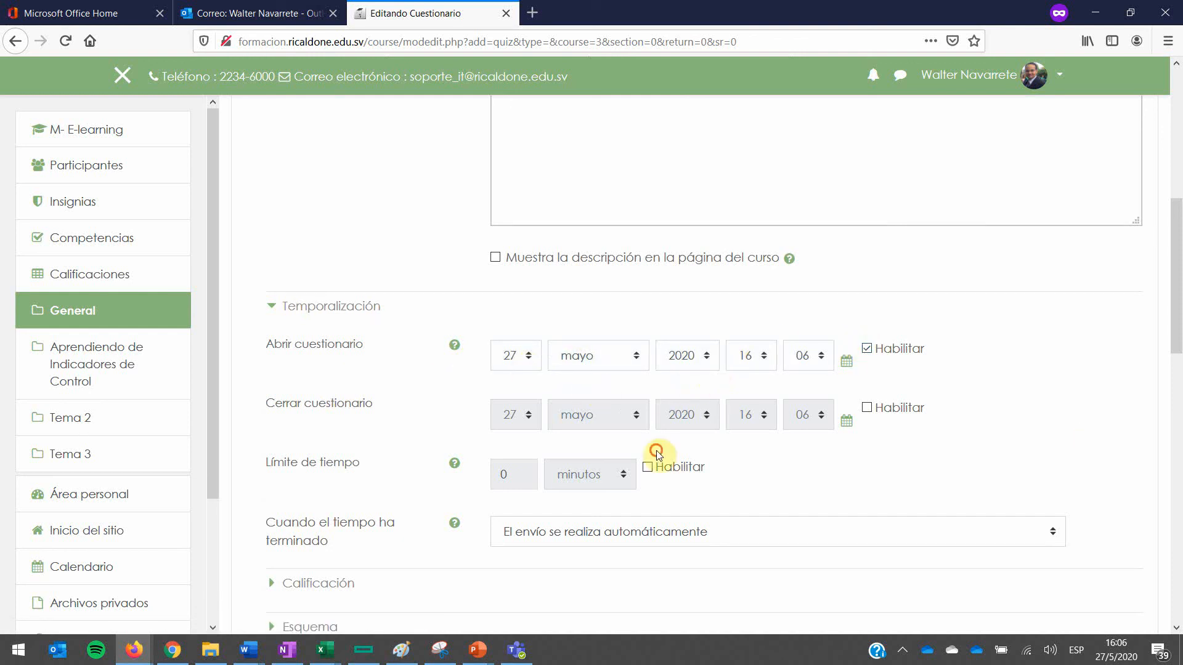
{"action": "left_click", "coordinate": [529, 356]}
{"action": "left_click", "coordinate": [533, 333]}
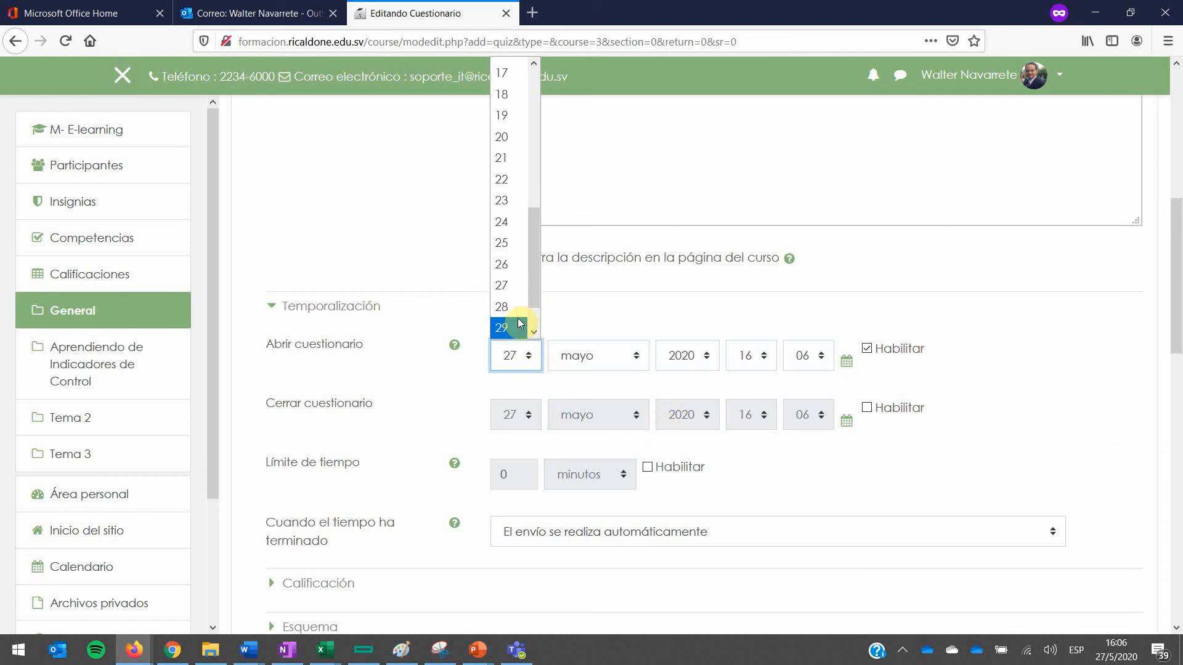
{"action": "left_click", "coordinate": [515, 308]}
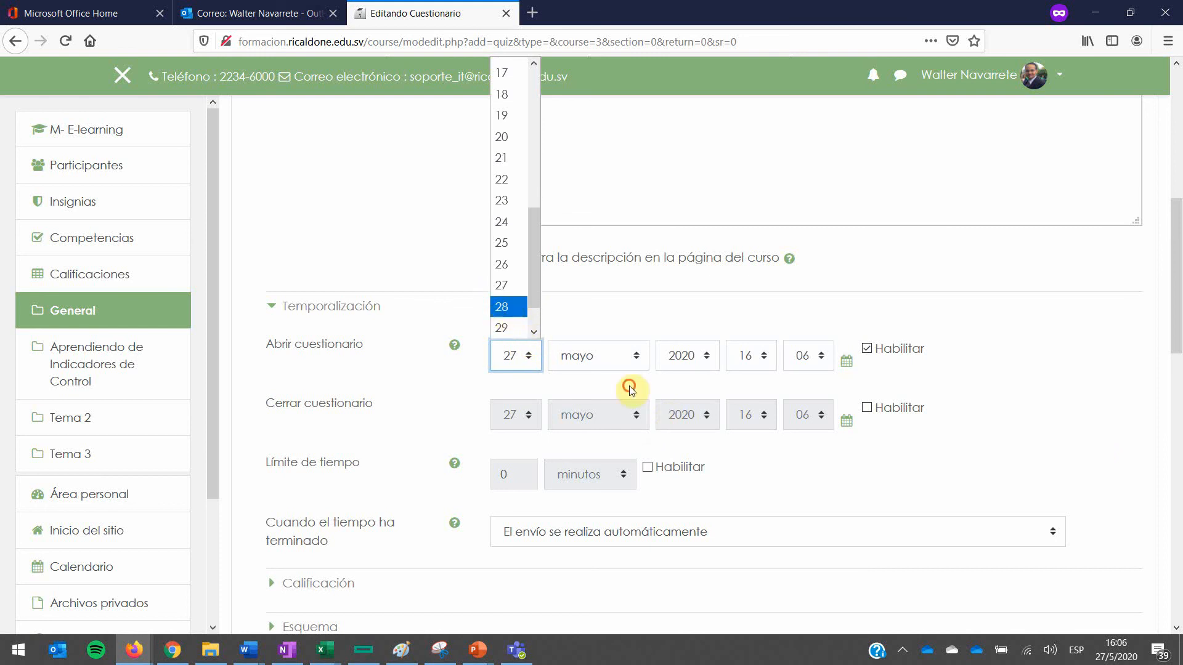
{"action": "left_click", "coordinate": [759, 361]}
{"action": "left_click", "coordinate": [959, 447]}
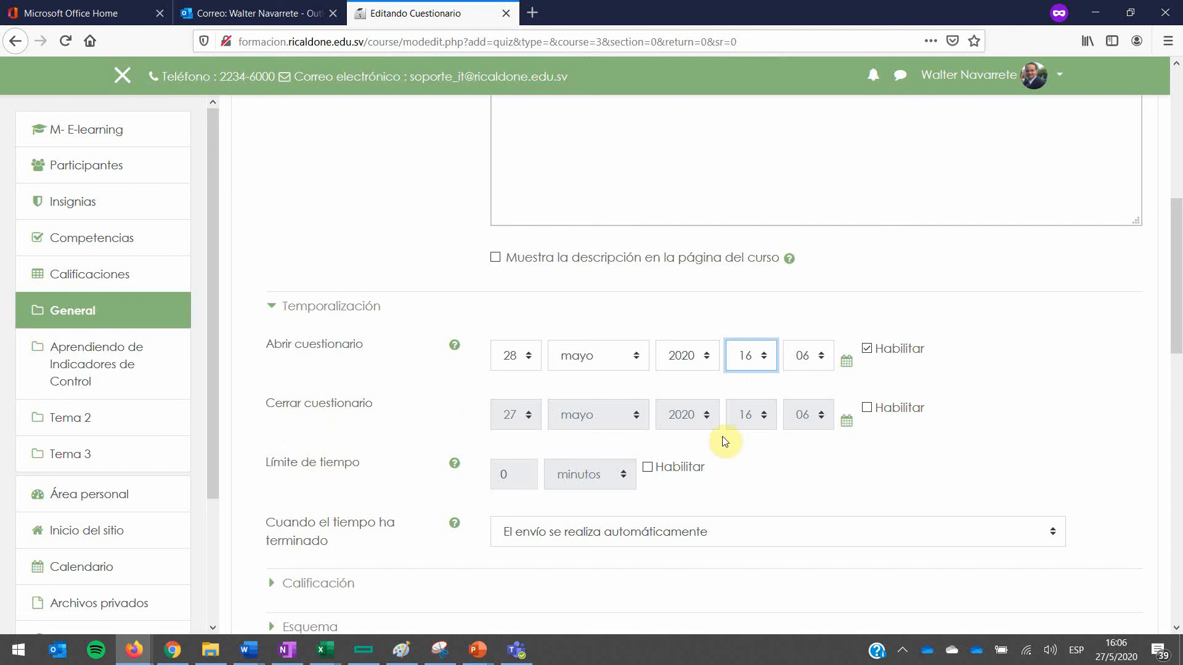
Step: Enable the quiz's closing date (Cerrar cuestionario) and set it to 28 mayo 2020 at 18:06
{"action": "left_click", "coordinate": [868, 409]}
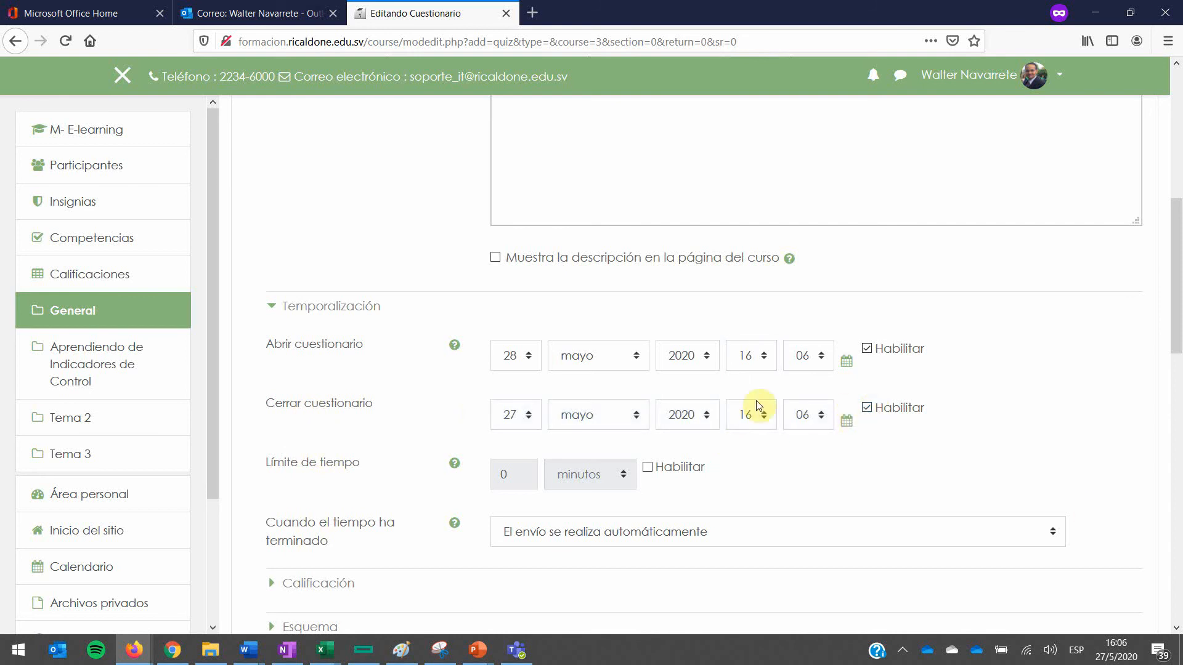
{"action": "left_click", "coordinate": [529, 425]}
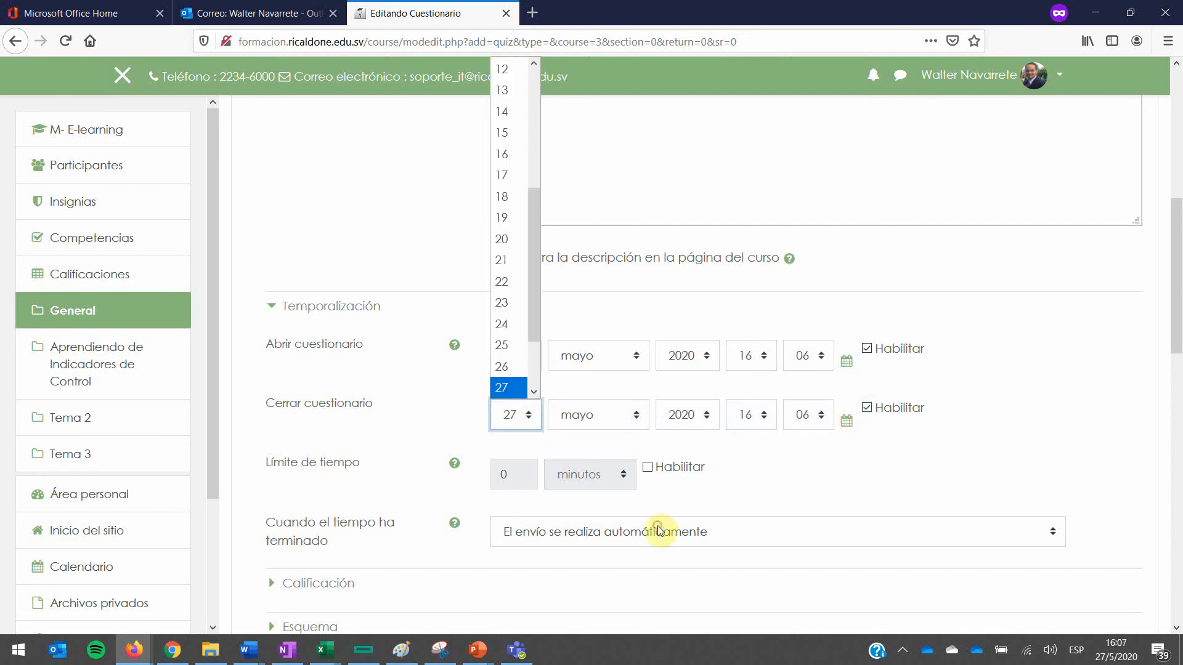
{"action": "left_click", "coordinate": [531, 409]}
{"action": "left_click", "coordinate": [531, 410]}
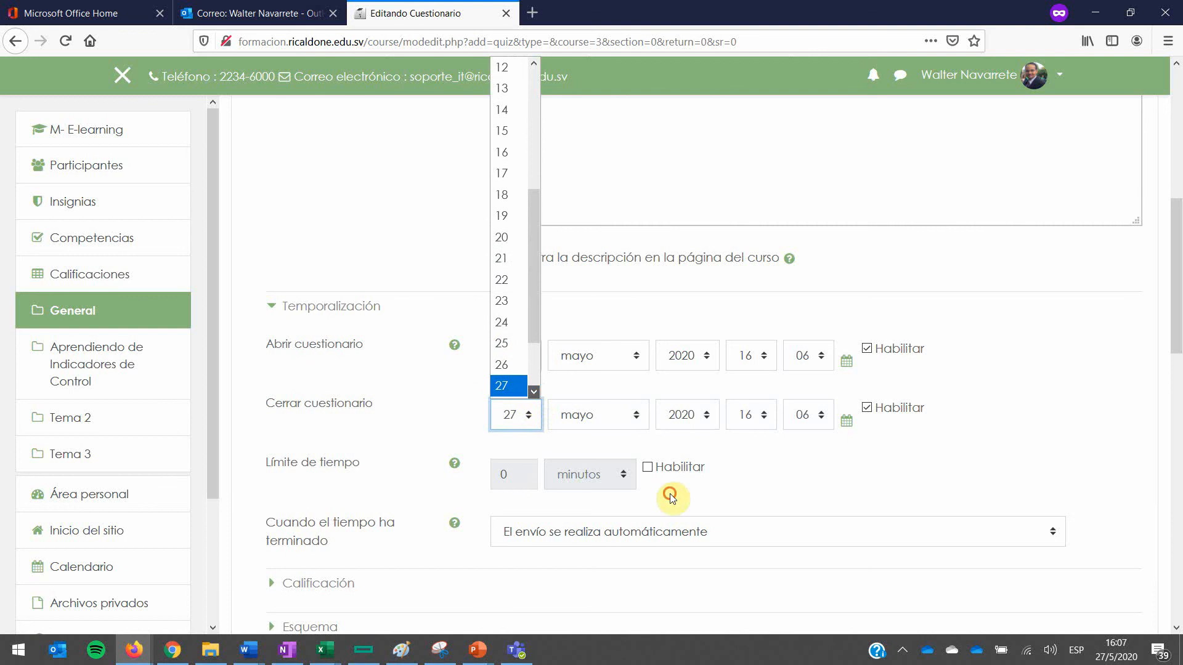
{"action": "left_click", "coordinate": [507, 369]}
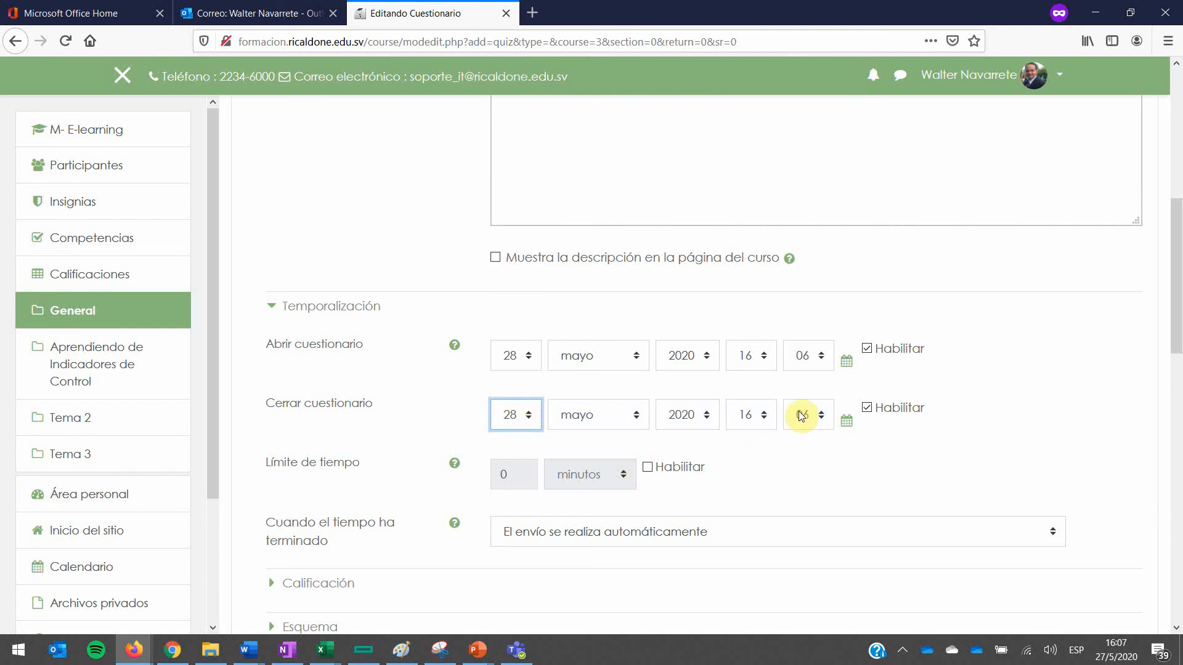
{"action": "left_click", "coordinate": [762, 420]}
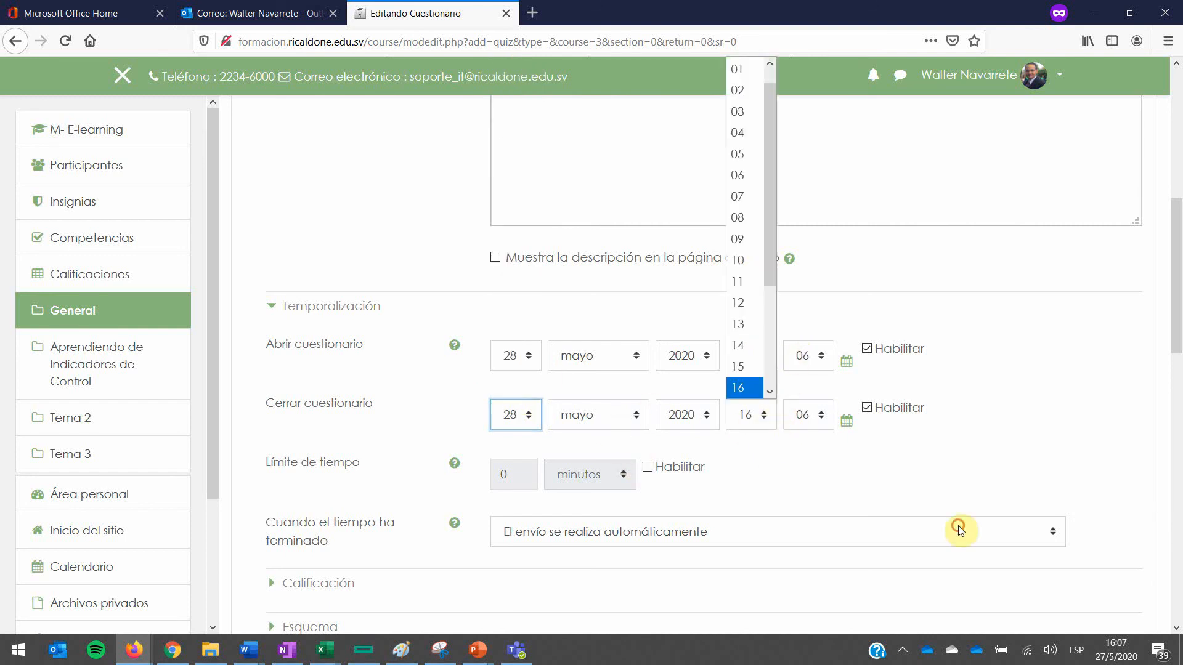
{"action": "key", "text": "Down"}
{"action": "key", "text": "Down"}
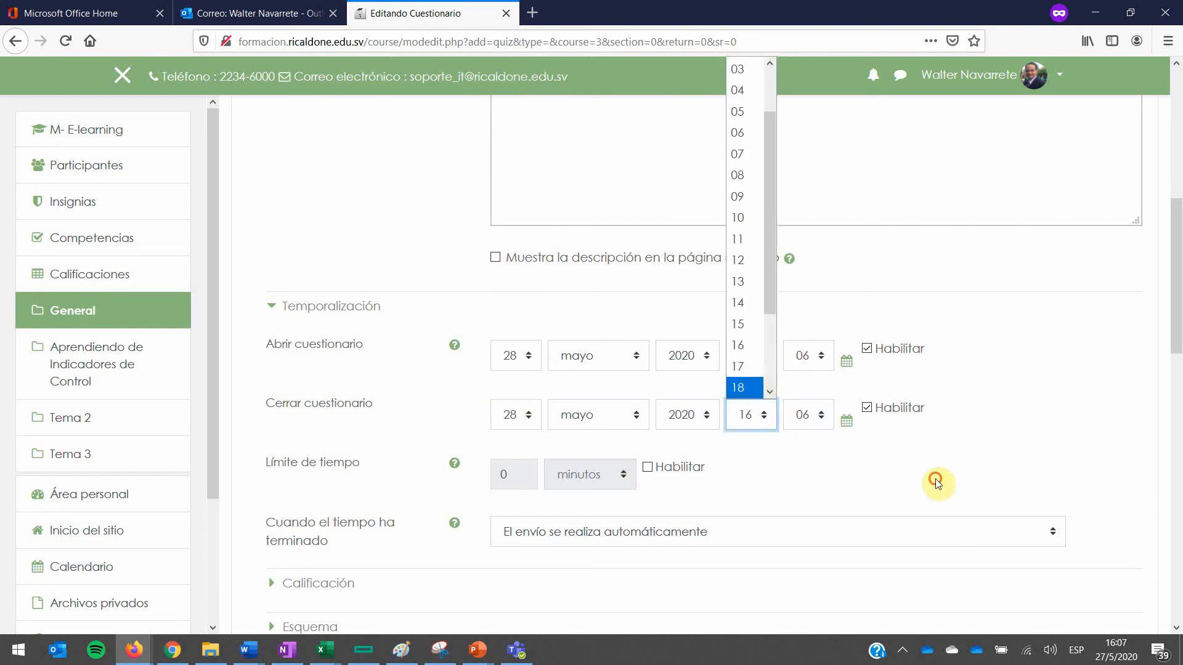
{"action": "key", "text": "Return"}
{"action": "scroll", "coordinate": [1076, 621], "scroll_direction": "down", "scroll_amount": 1}
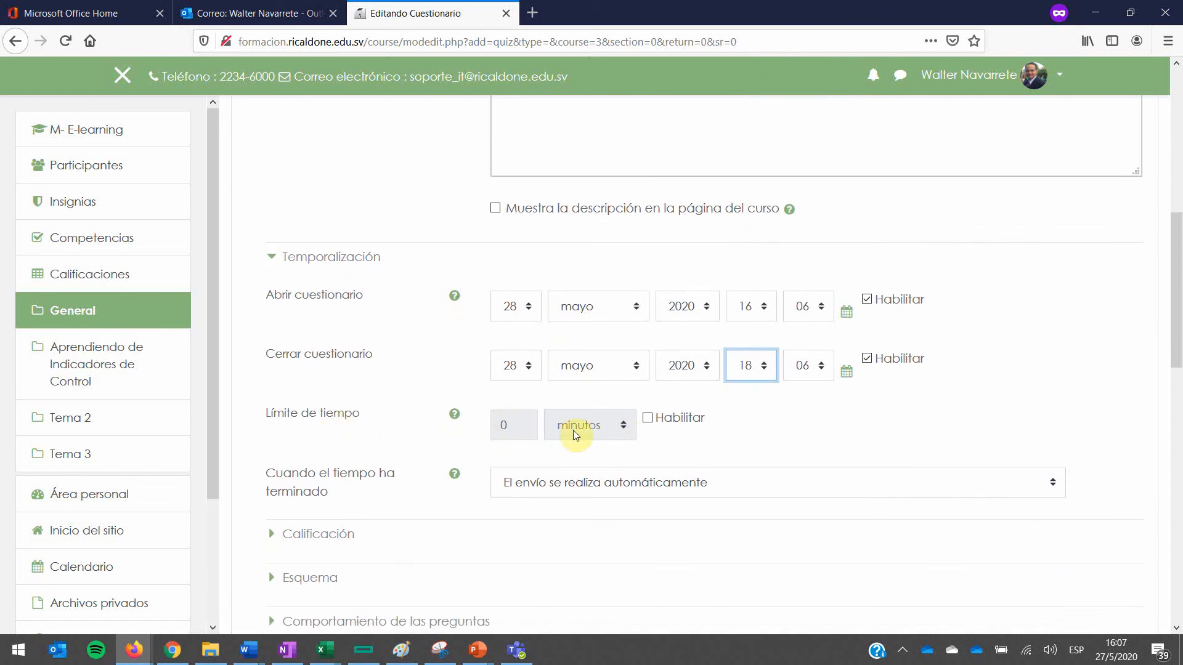
Step: Enable the quiz's time limit (Límite de tiempo) and set it to 20 minutes
{"action": "left_click", "coordinate": [647, 418]}
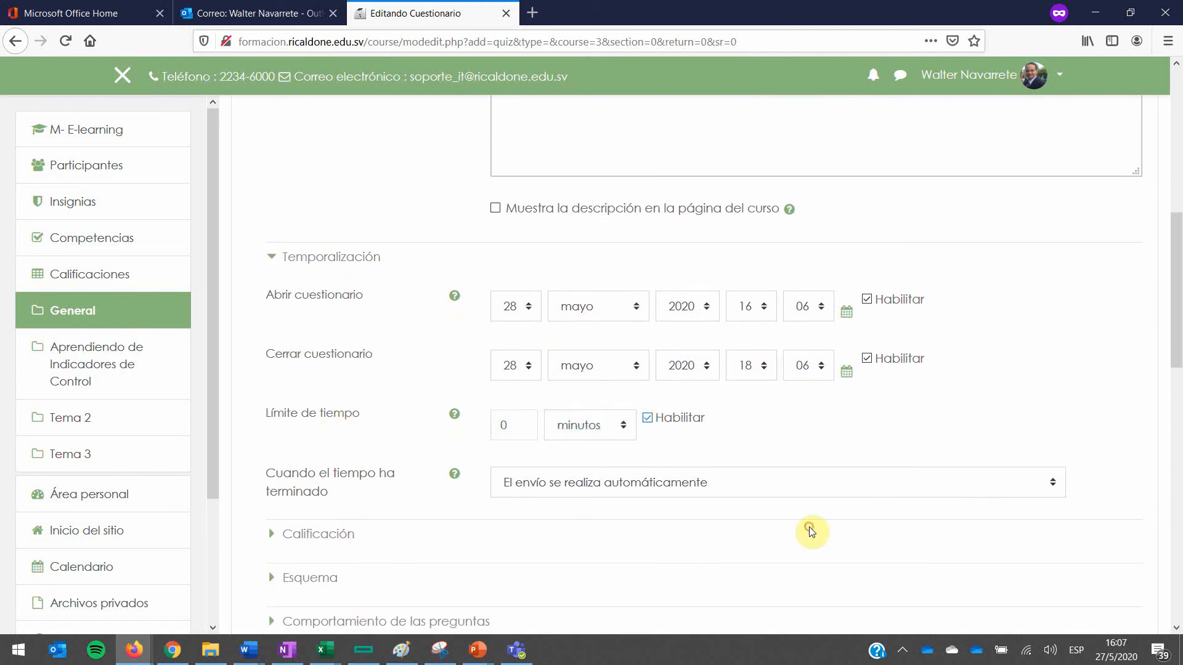
{"action": "left_click", "coordinate": [519, 426]}
{"action": "scroll", "coordinate": [955, 539], "scroll_direction": "down", "scroll_amount": 3}
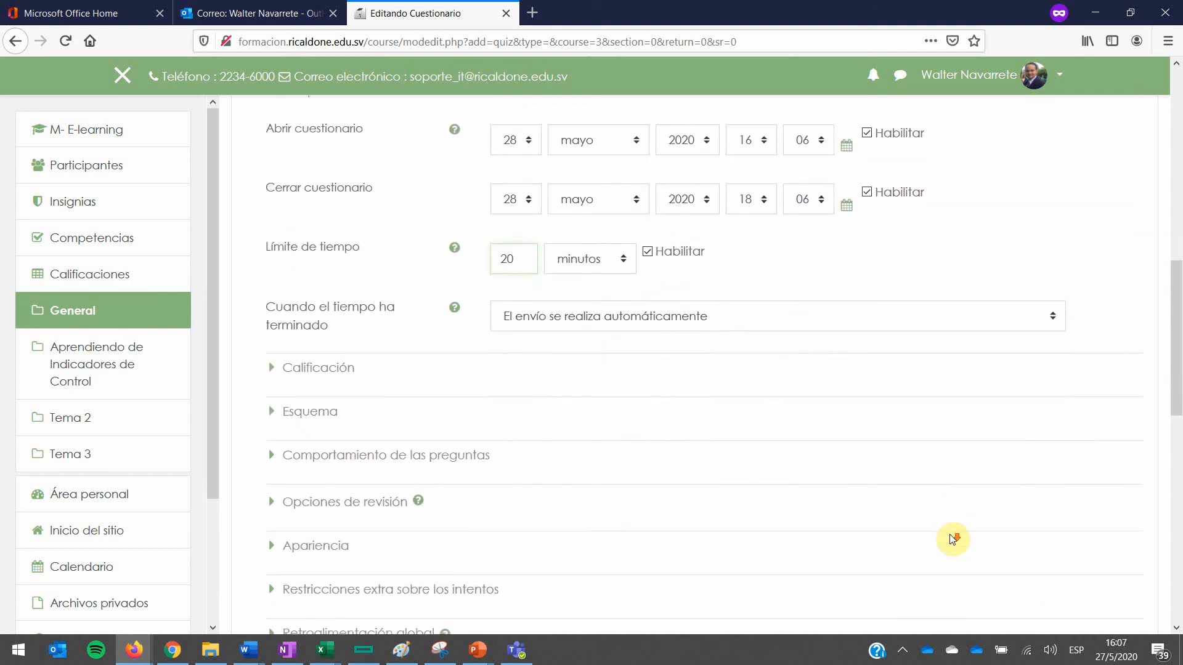
Step: Set the quiz's passing grade (Calificación para aprobar) to 7, keeping the grade category as Sin categorizar
{"action": "left_click", "coordinate": [303, 365]}
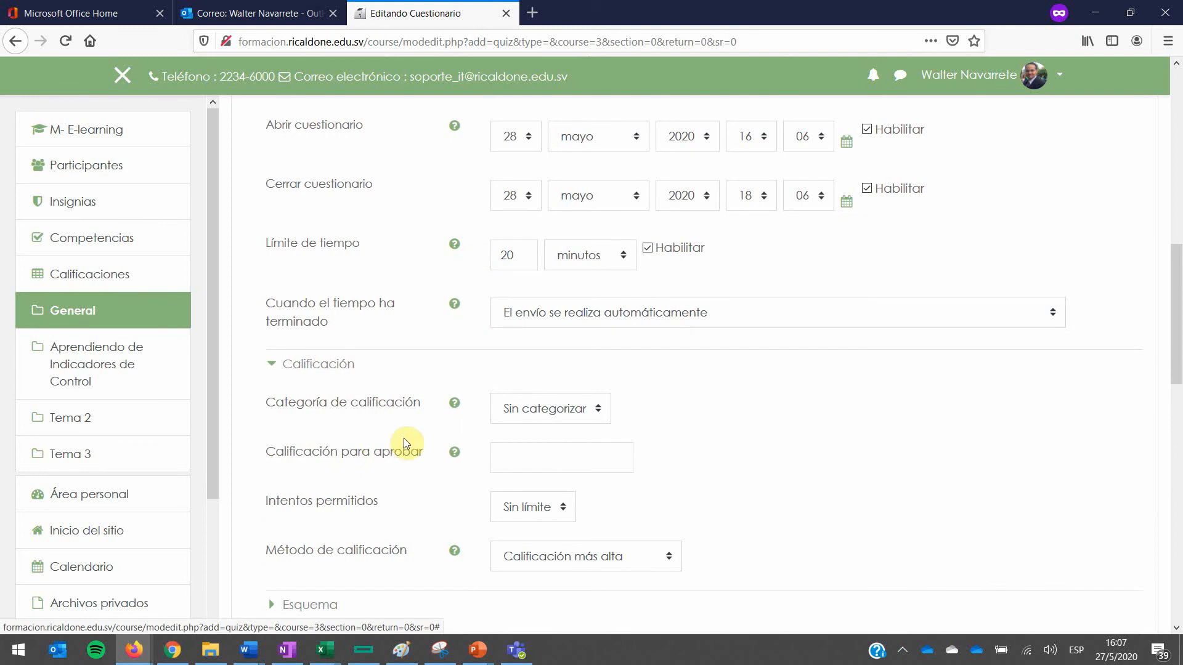
{"action": "left_click", "coordinate": [615, 449]}
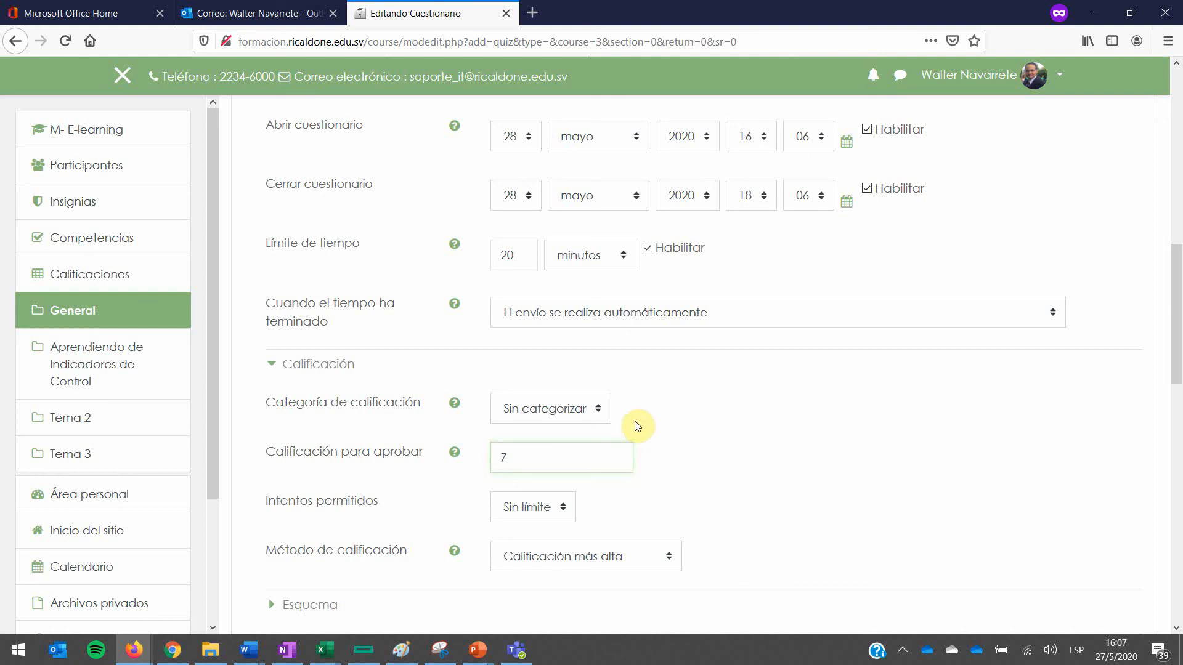
{"action": "left_click", "coordinate": [600, 412]}
{"action": "left_click", "coordinate": [749, 508]}
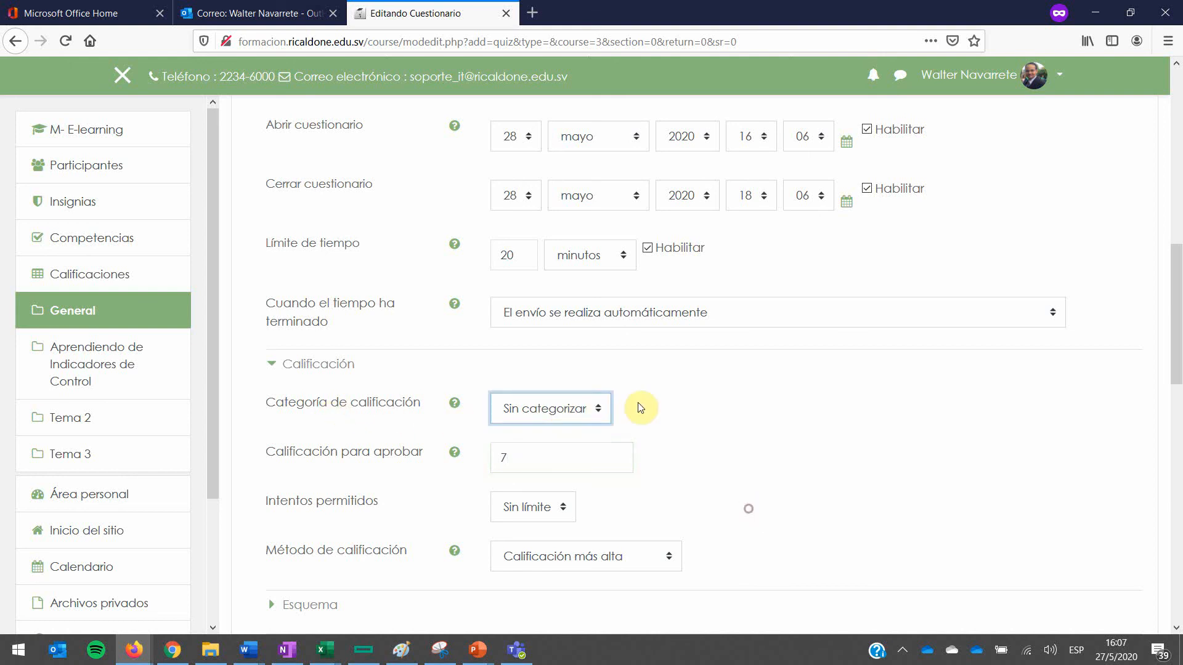
{"action": "left_click", "coordinate": [600, 409]}
{"action": "left_click", "coordinate": [748, 518]}
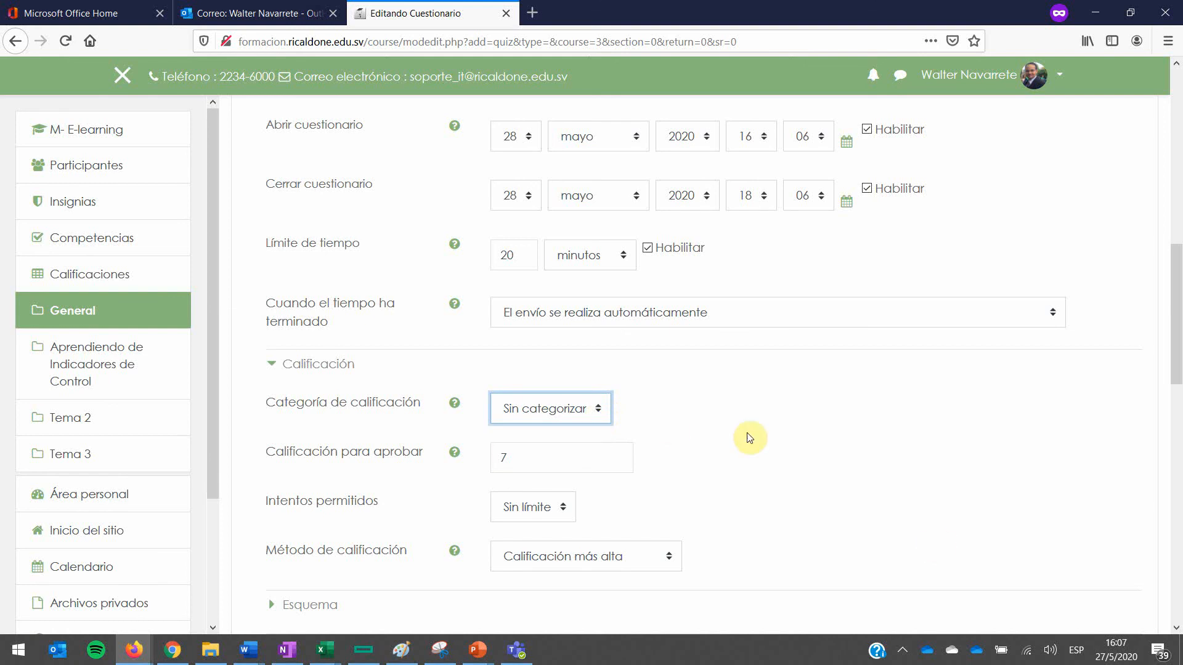
{"action": "left_click", "coordinate": [935, 545]}
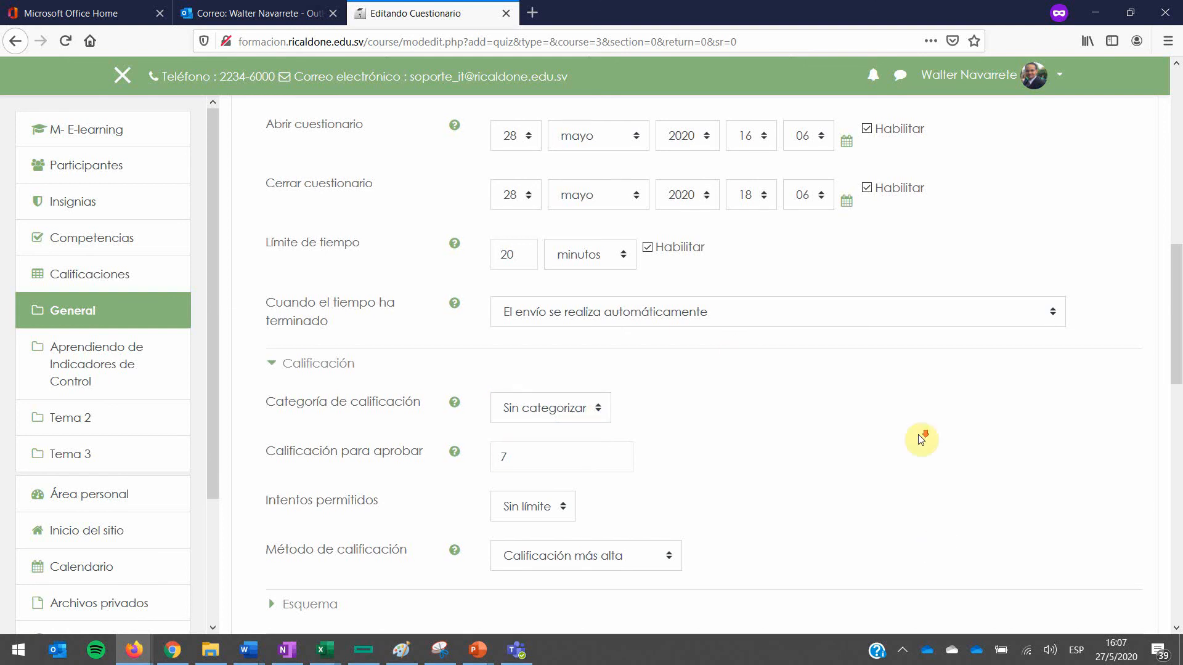
Step: Limit the quiz's allowed attempts (Intentos permitidos) to 1
{"action": "scroll", "coordinate": [921, 438], "scroll_direction": "down", "scroll_amount": 2}
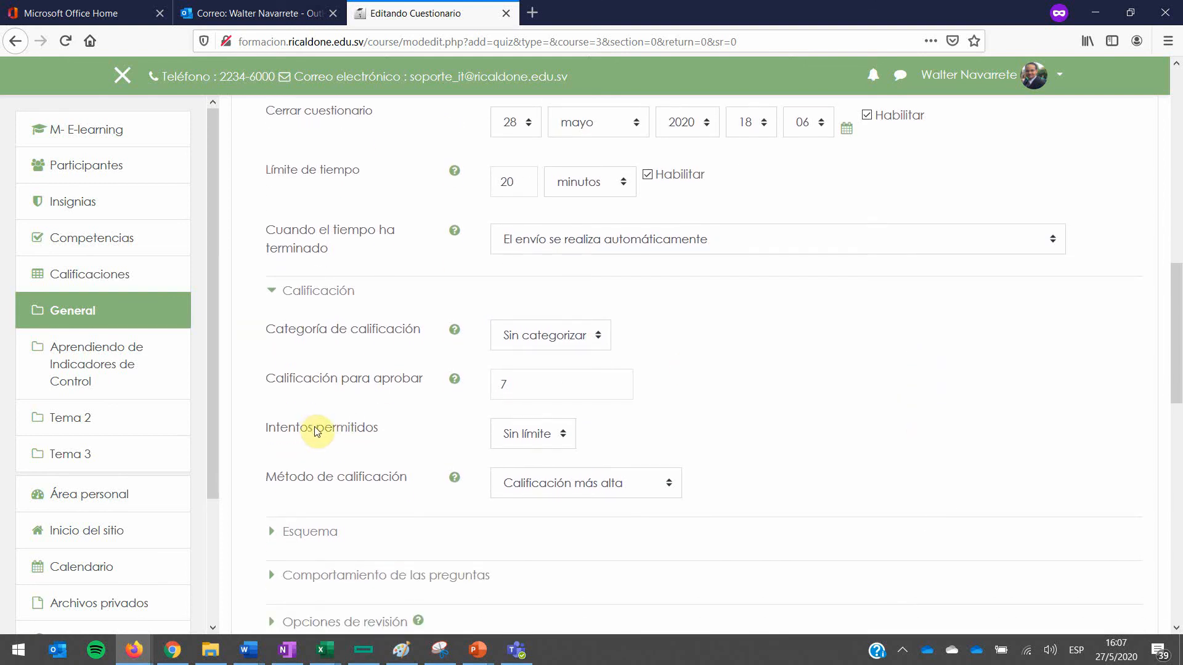
{"action": "left_click_drag", "start_coordinate": [311, 428], "coordinate": [349, 429]}
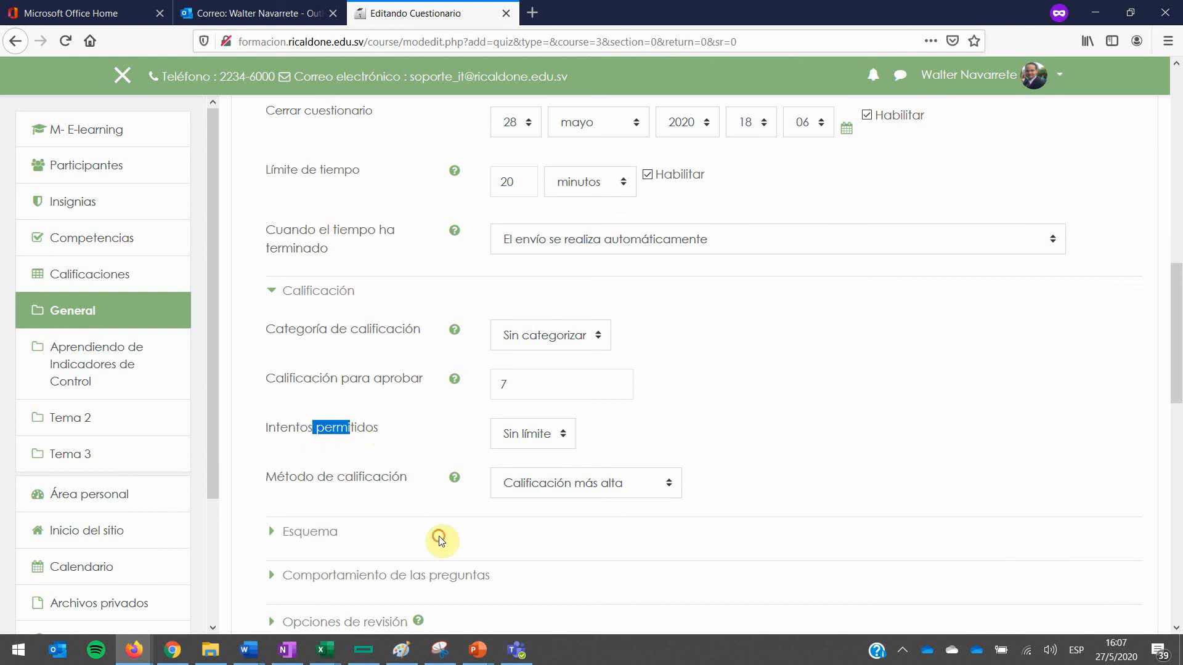
{"action": "left_click", "coordinate": [562, 434]}
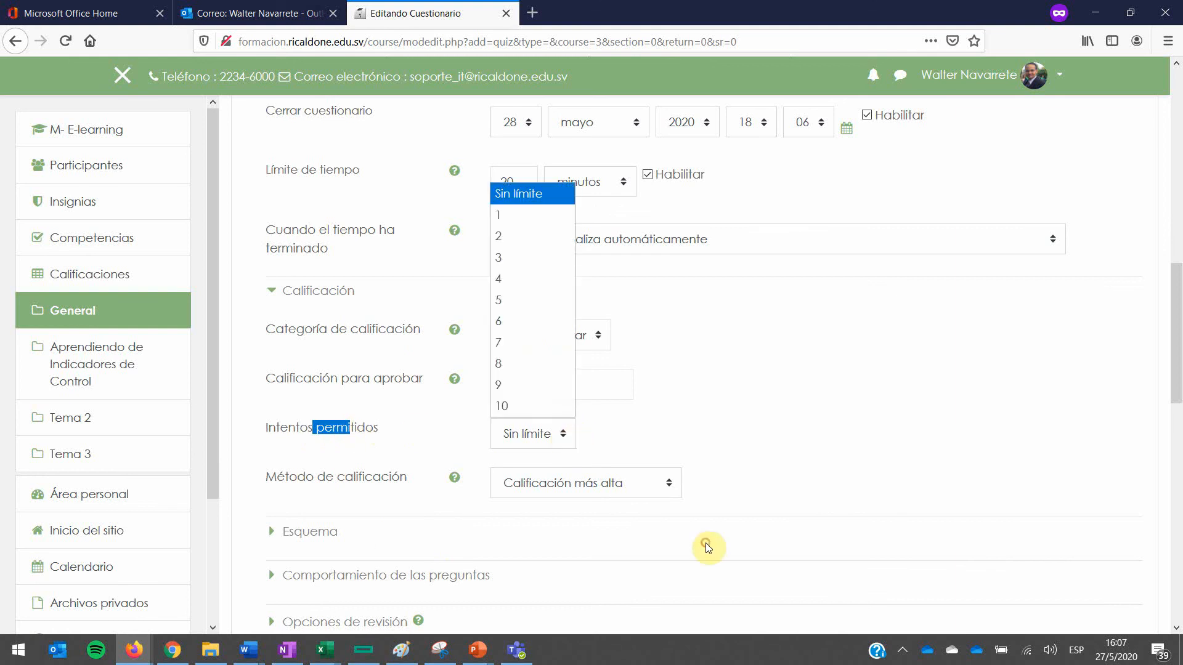
{"action": "left_click", "coordinate": [524, 215]}
{"action": "left_click", "coordinate": [559, 444]}
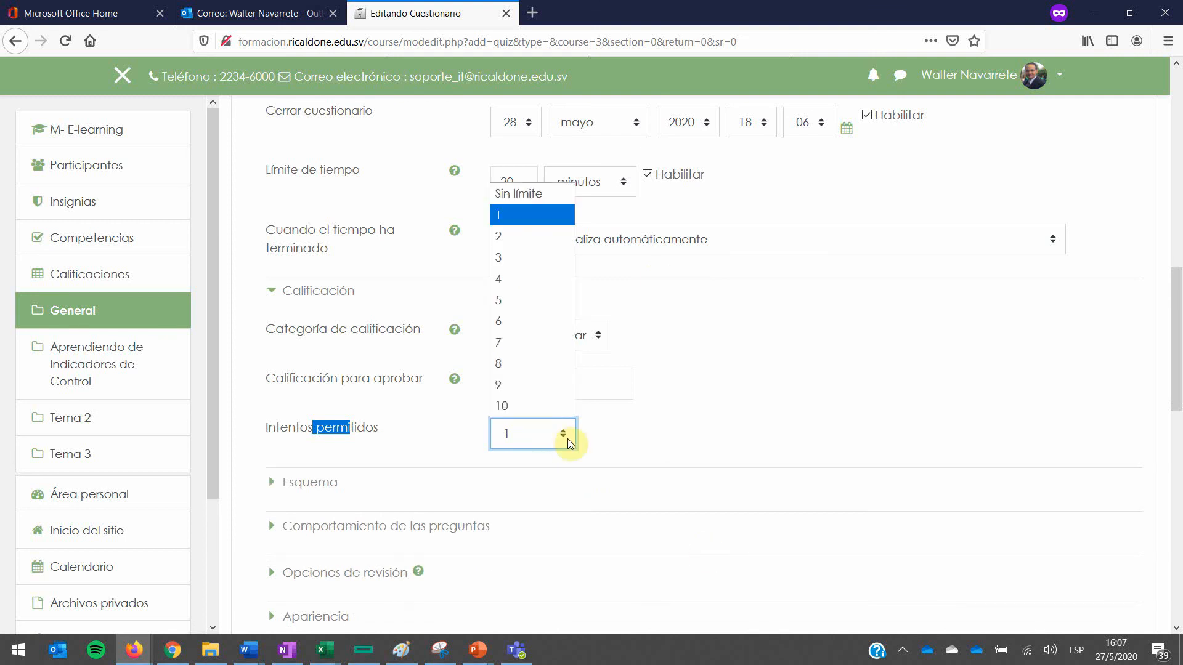
{"action": "left_click", "coordinate": [505, 219]}
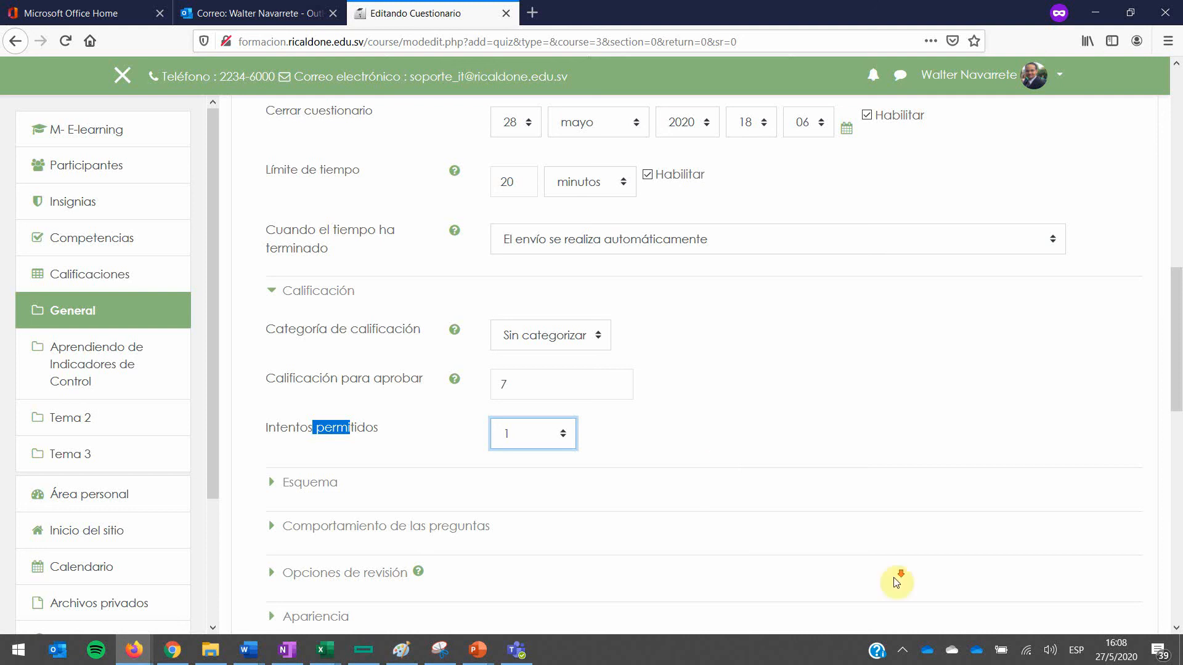
Step: Review the quiz's Esquema settings, keeping Página nueva at Cada pregunta
{"action": "scroll", "coordinate": [897, 579], "scroll_direction": "down", "scroll_amount": 3}
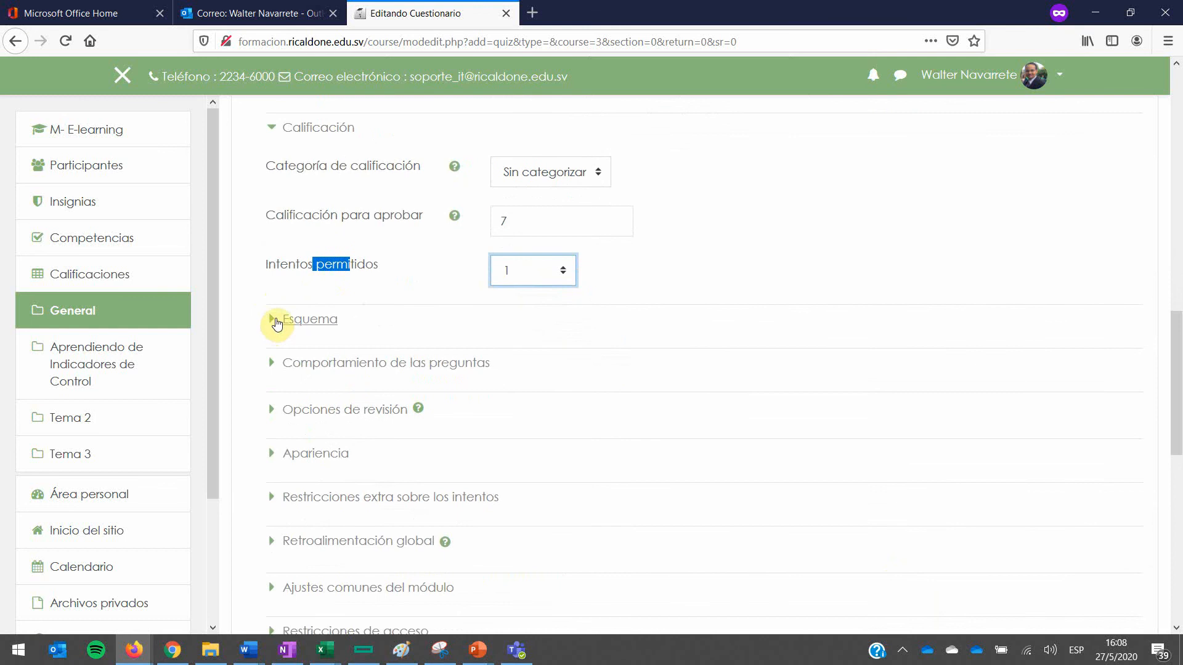
{"action": "left_click", "coordinate": [276, 319]}
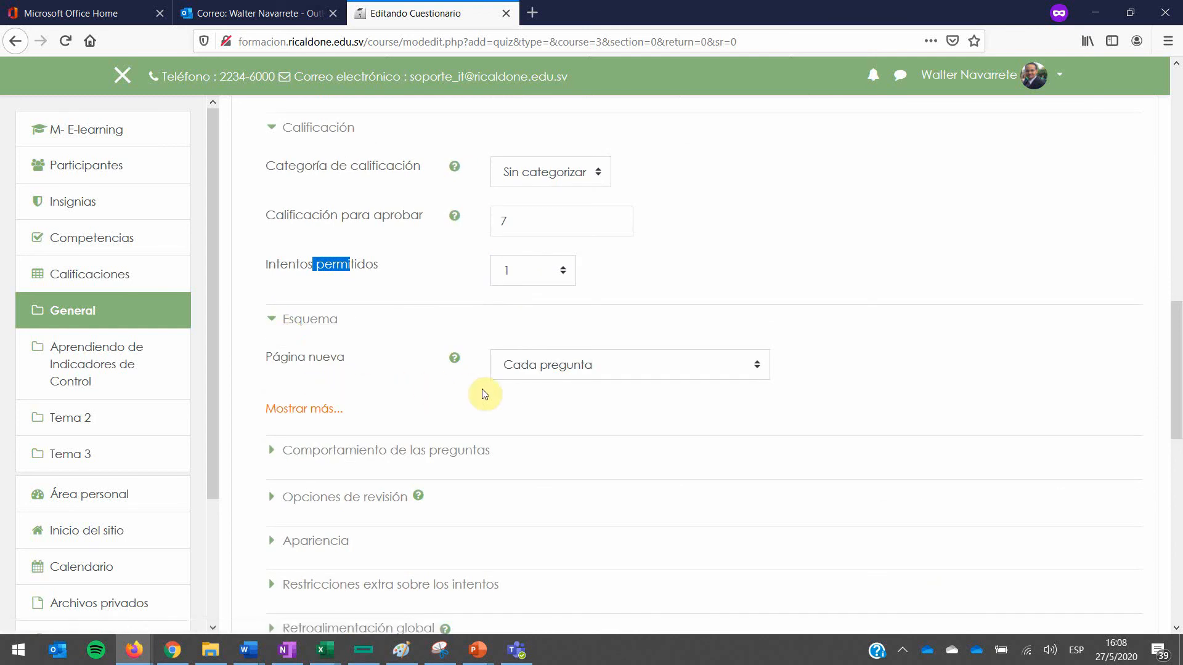
{"action": "left_click", "coordinate": [583, 367]}
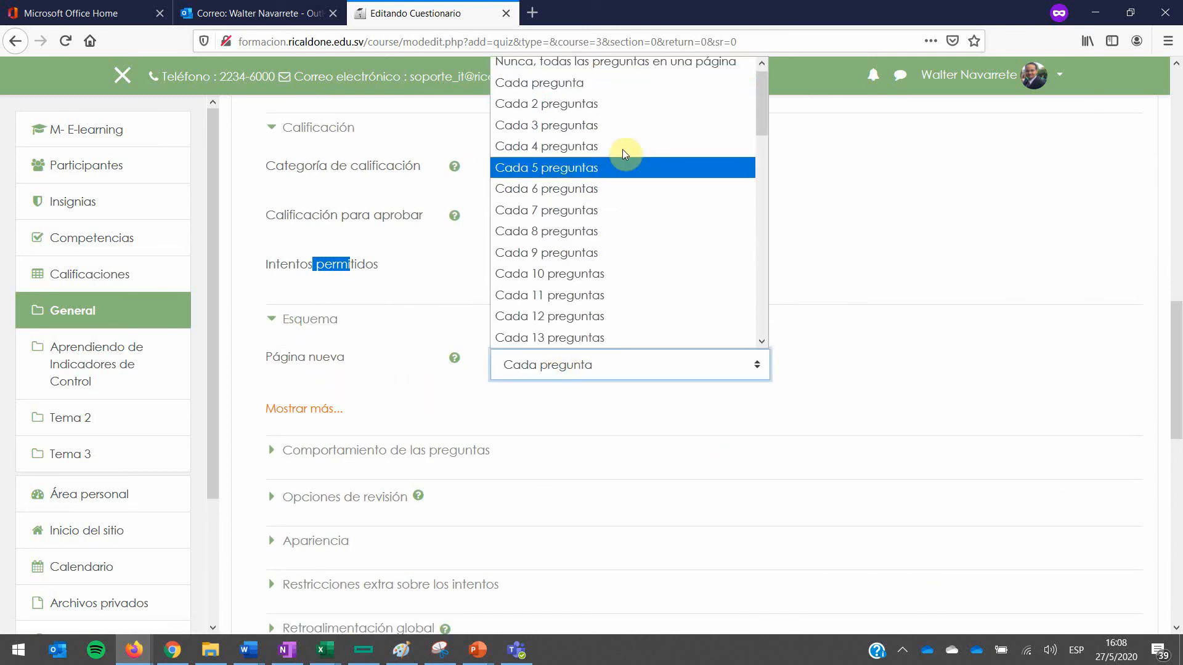
{"action": "left_click", "coordinate": [604, 84]}
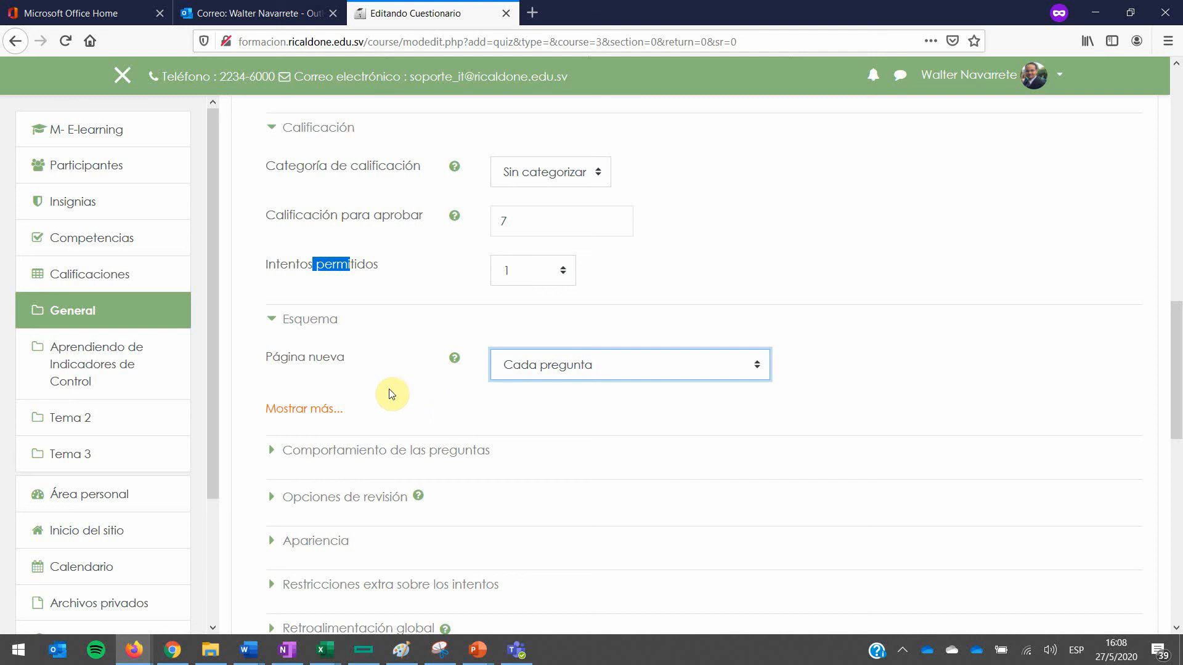
{"action": "left_click", "coordinate": [273, 320]}
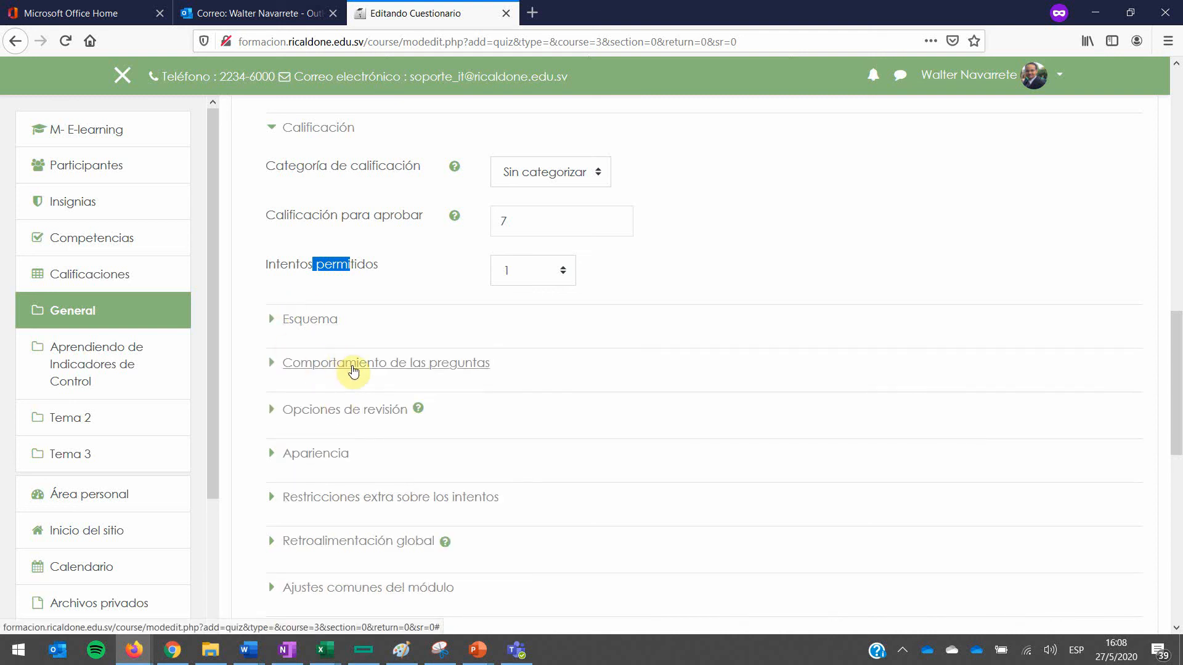
Step: Check the question behaviour settings (Comportamiento de las preguntas), and save the quiz and display it
{"action": "left_click", "coordinate": [351, 367]}
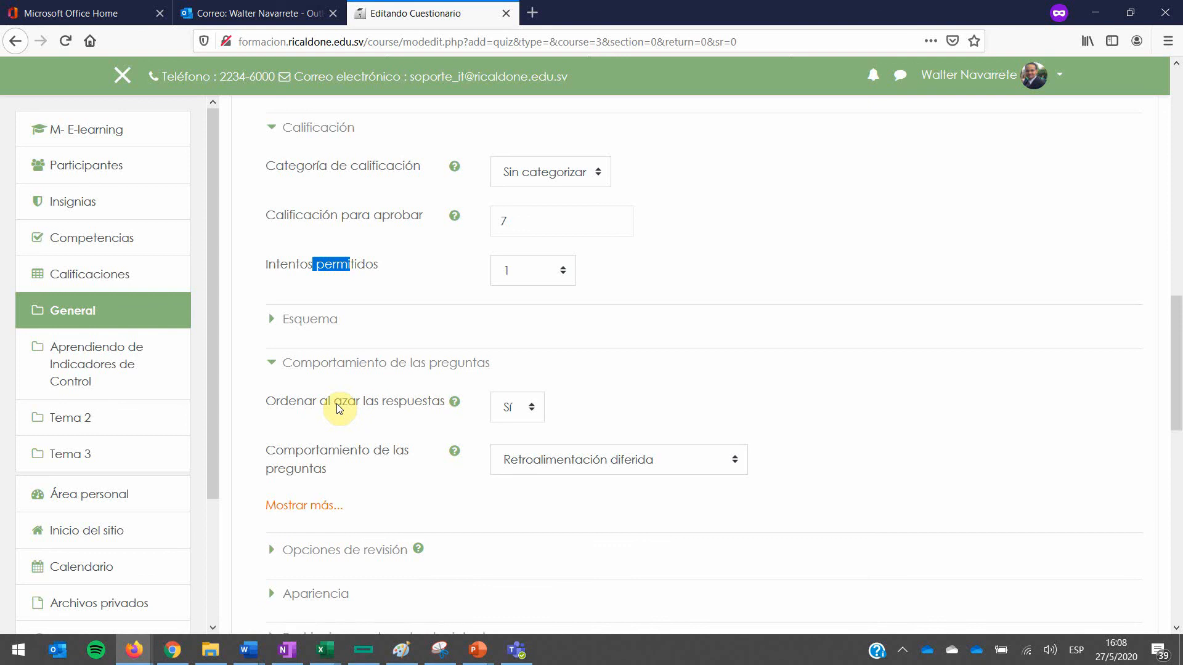
{"action": "left_click", "coordinate": [274, 369]}
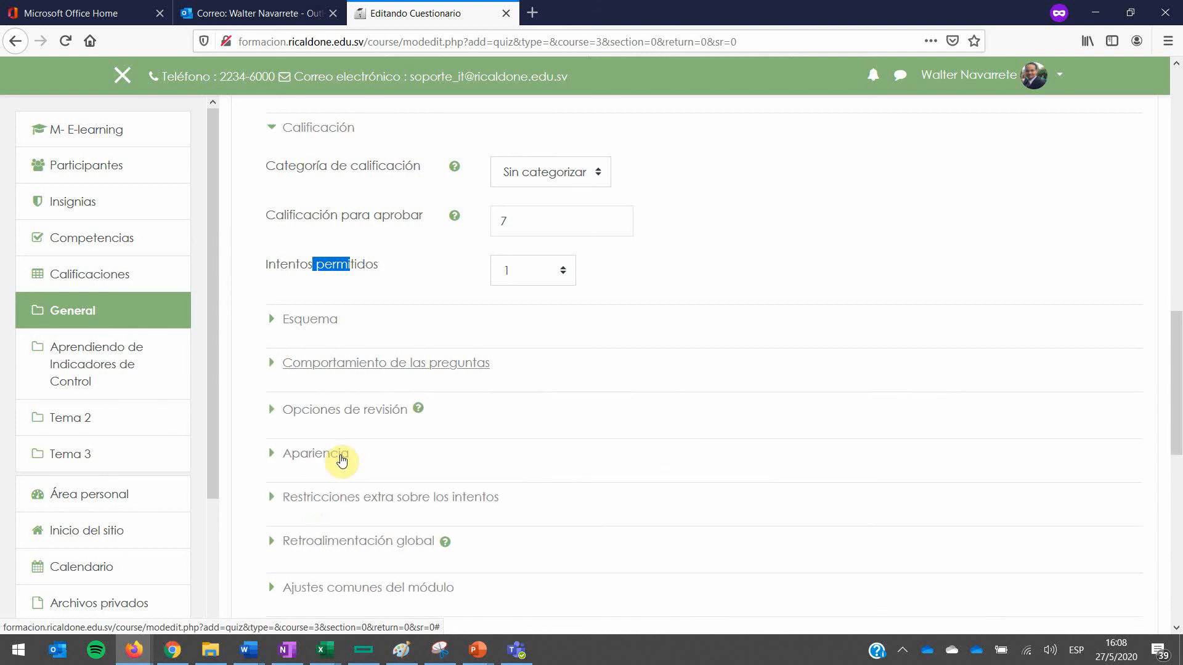
{"action": "scroll", "coordinate": [342, 461], "scroll_direction": "down", "scroll_amount": 5}
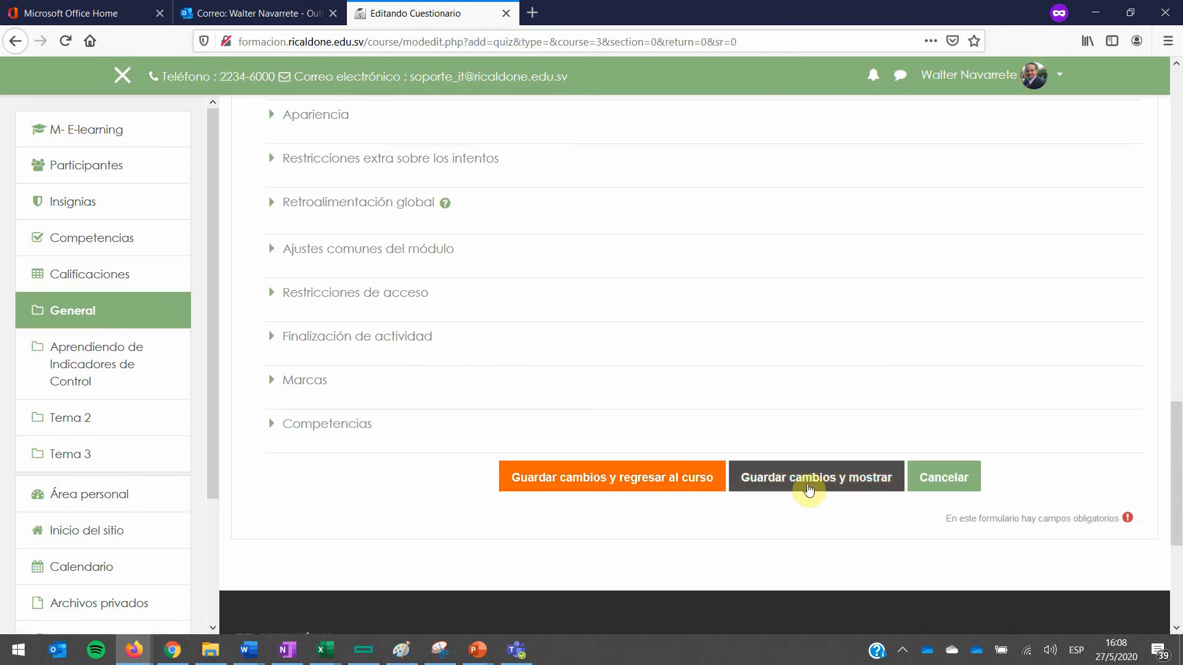
{"action": "left_click", "coordinate": [832, 482]}
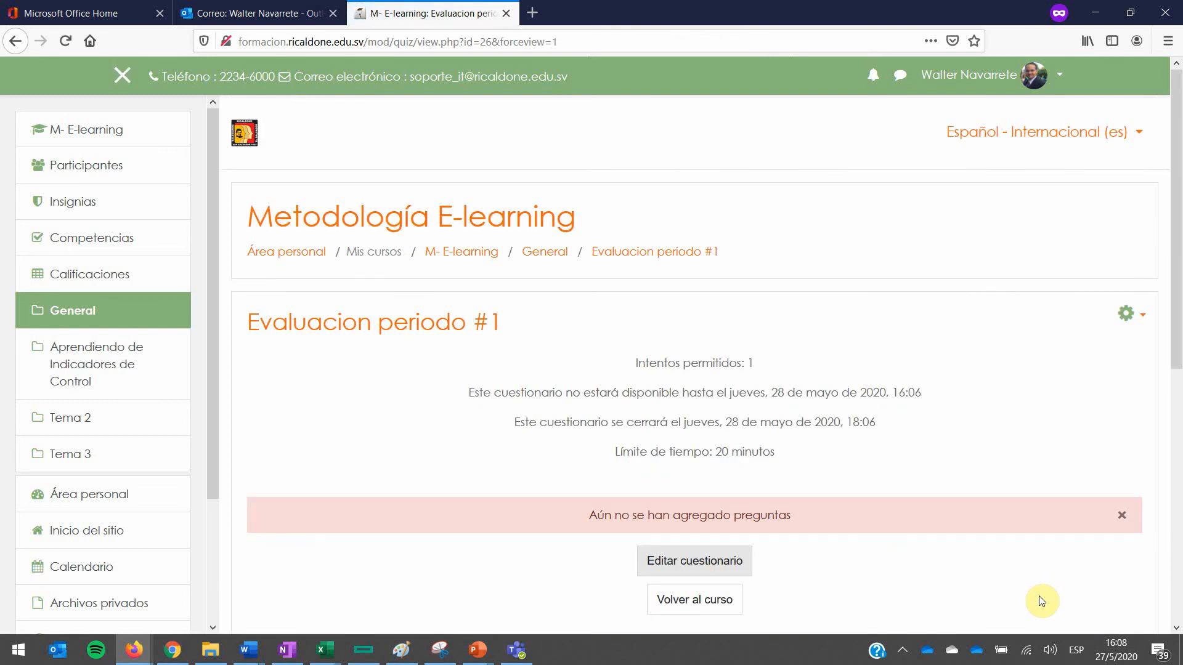
Step: Open the question editing page (Editar cuestionario) of Evaluacion periodo #1
{"action": "scroll", "coordinate": [1041, 600], "scroll_direction": "down", "scroll_amount": 3}
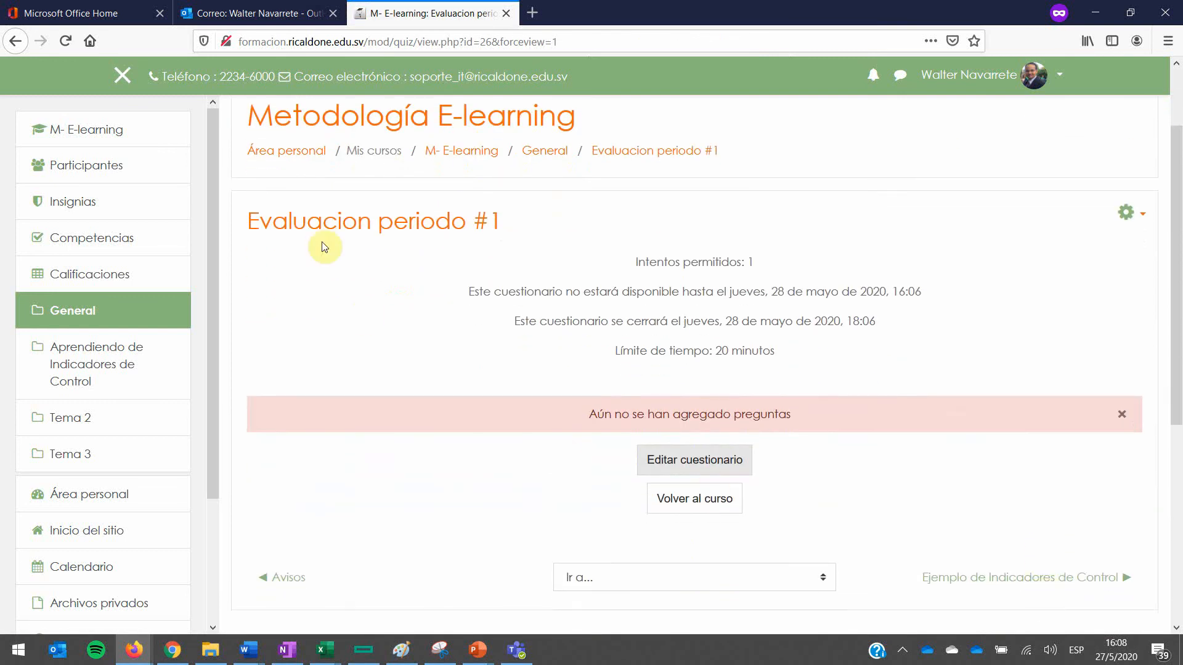
{"action": "left_click", "coordinate": [1131, 217]}
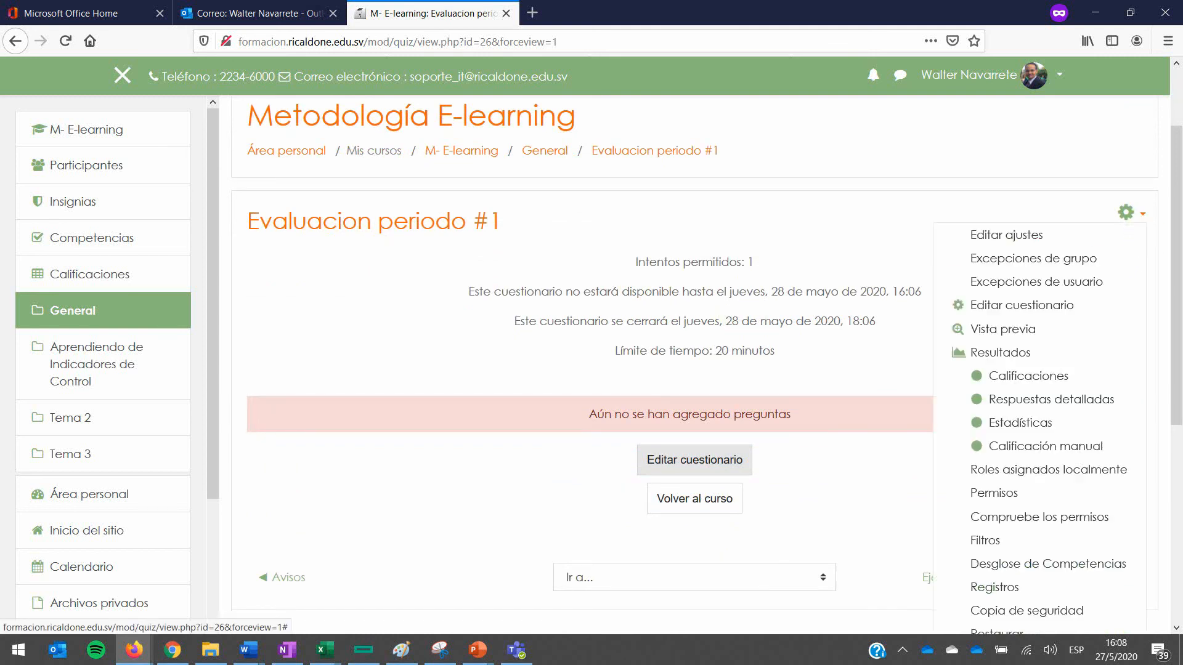
{"action": "left_click", "coordinate": [1008, 308]}
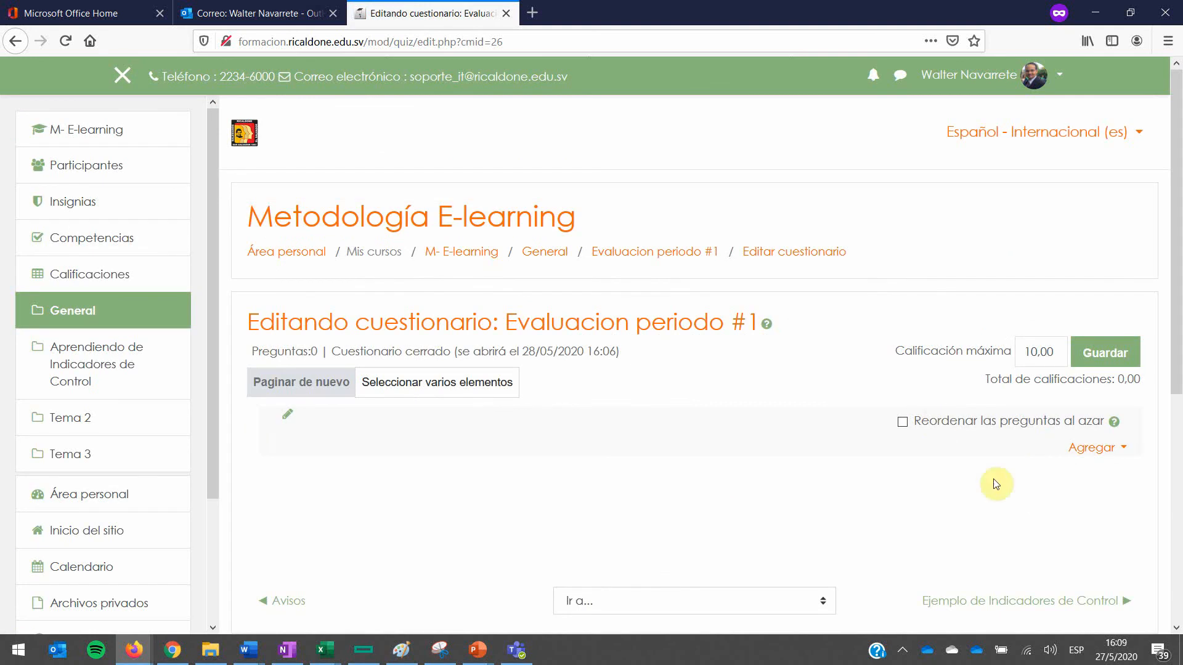
Step: Add both questions of the question bank's Unidad 2 category, Q1 and Q2, to the quiz
{"action": "scroll", "coordinate": [1041, 483], "scroll_direction": "down", "scroll_amount": 1}
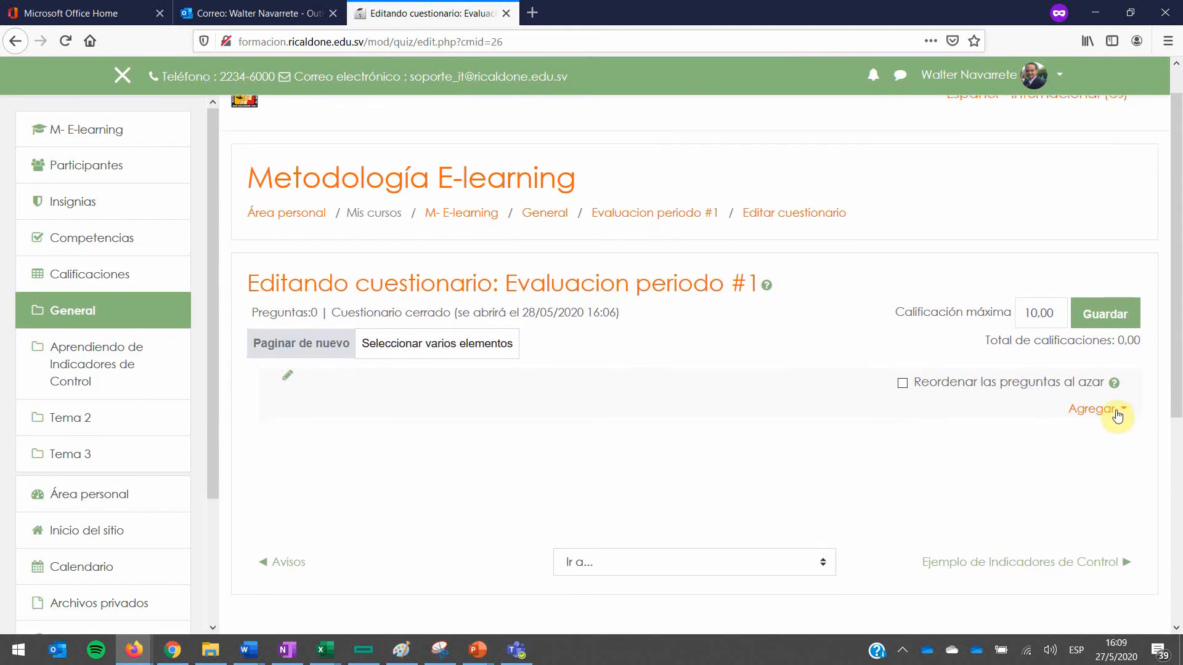
{"action": "left_click", "coordinate": [1093, 409]}
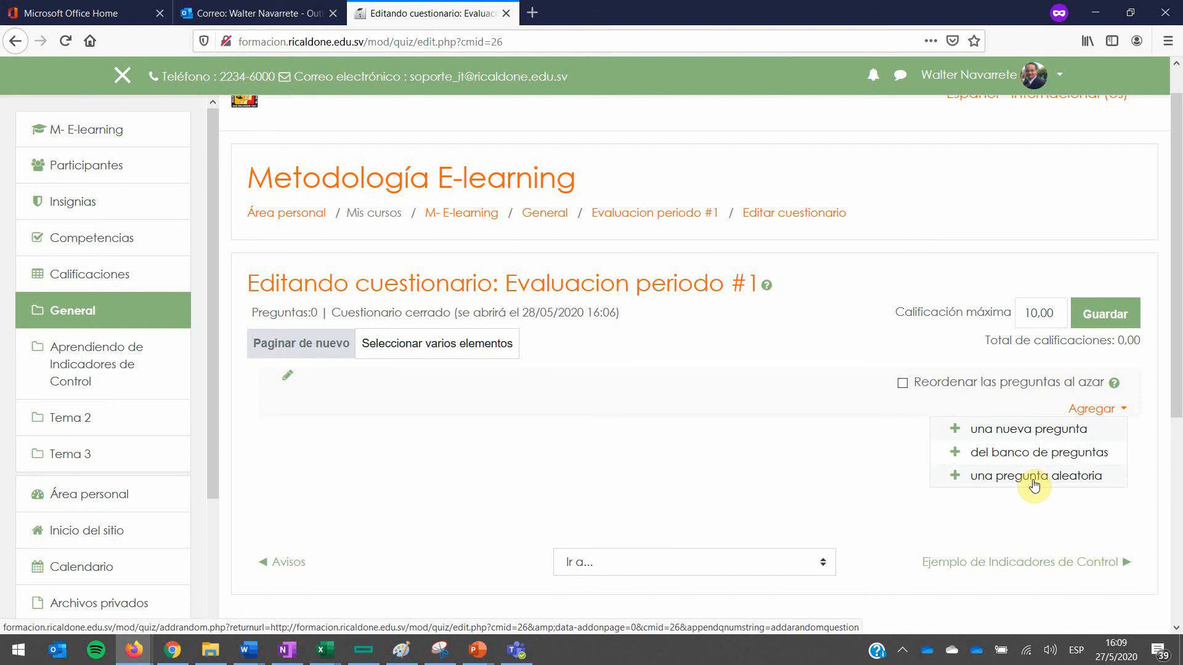
{"action": "left_click", "coordinate": [1007, 455]}
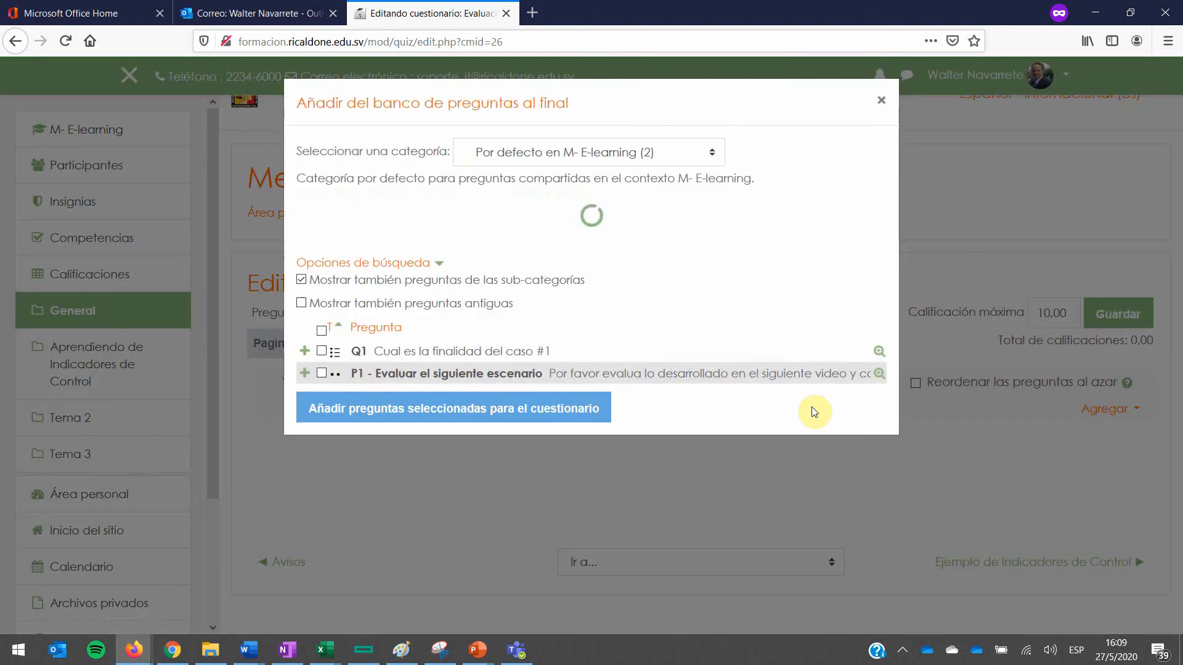
{"action": "left_click", "coordinate": [611, 160]}
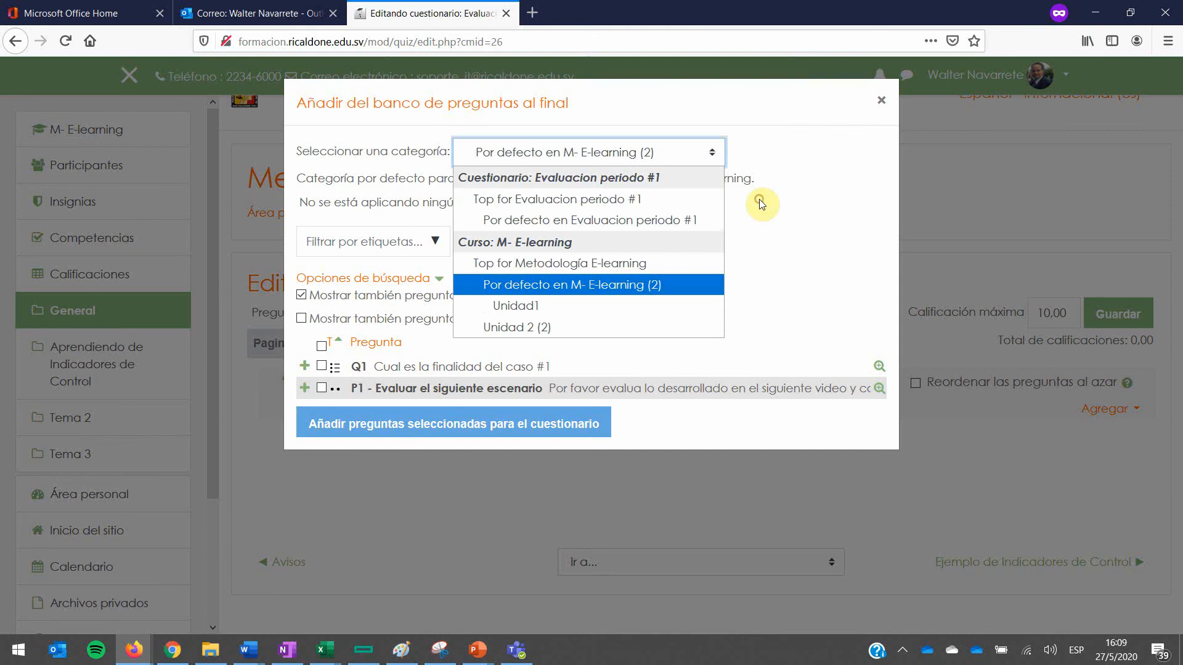
{"action": "left_click", "coordinate": [528, 329]}
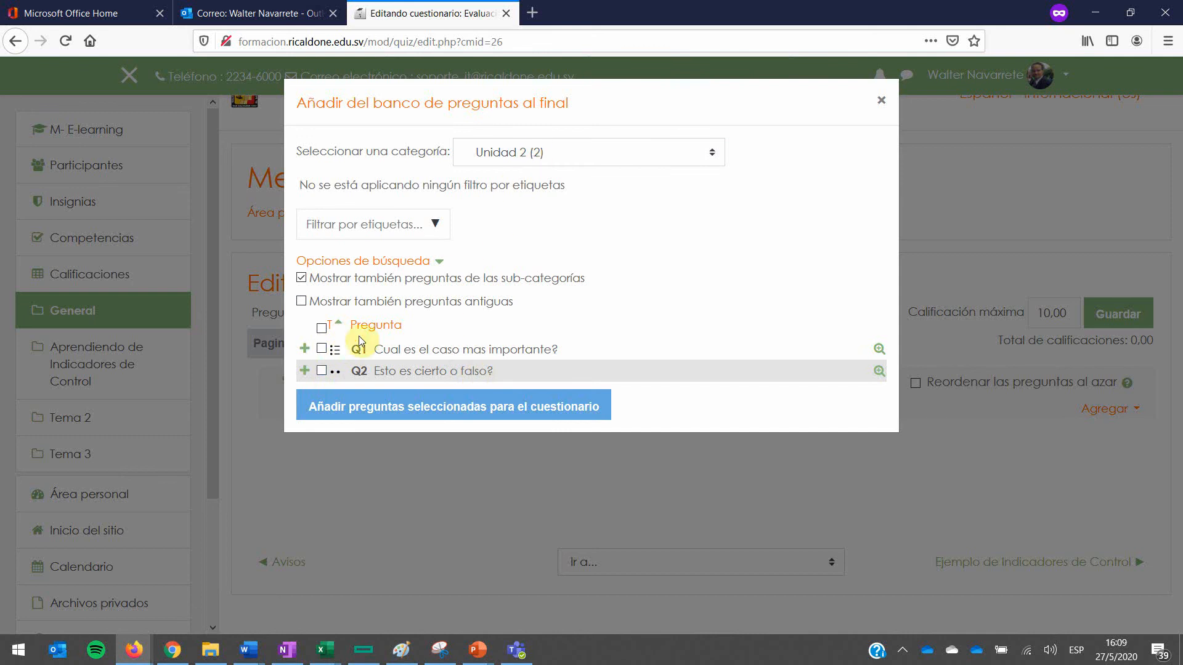
{"action": "left_click", "coordinate": [321, 328]}
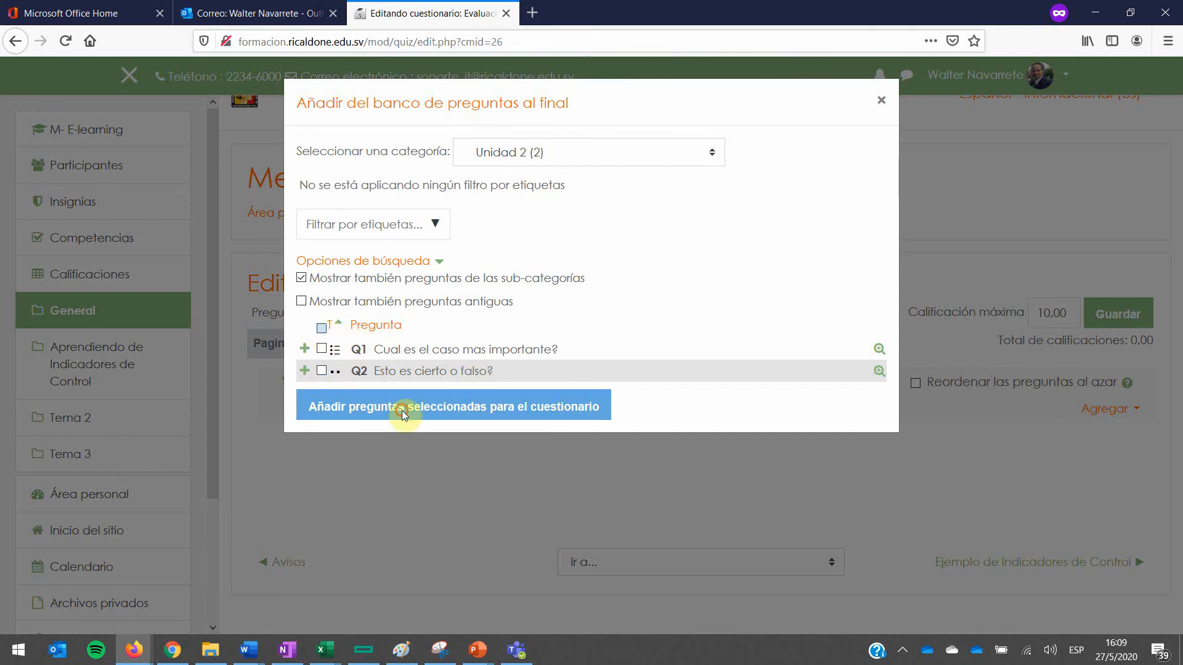
{"action": "left_click", "coordinate": [336, 400]}
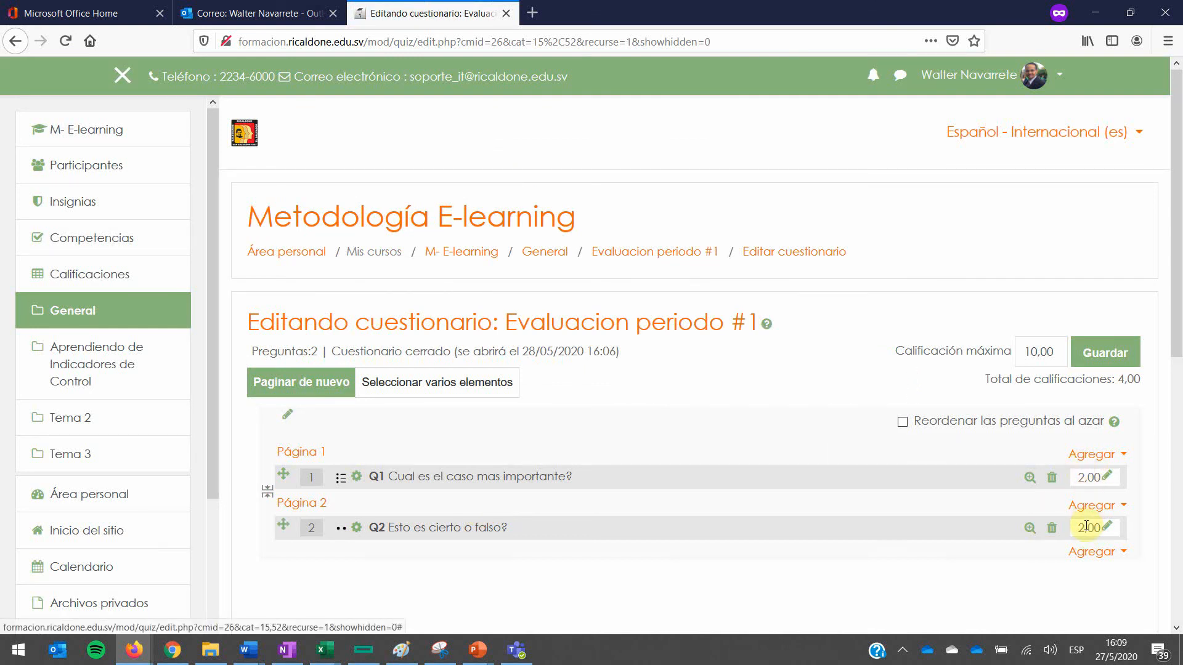
Step: Set the quiz's maximum grade (Calificación máxima) to 4,00 and save it
{"action": "left_click", "coordinate": [1030, 350]}
{"action": "key", "text": "Delete"}
{"action": "key", "text": "Delete"}
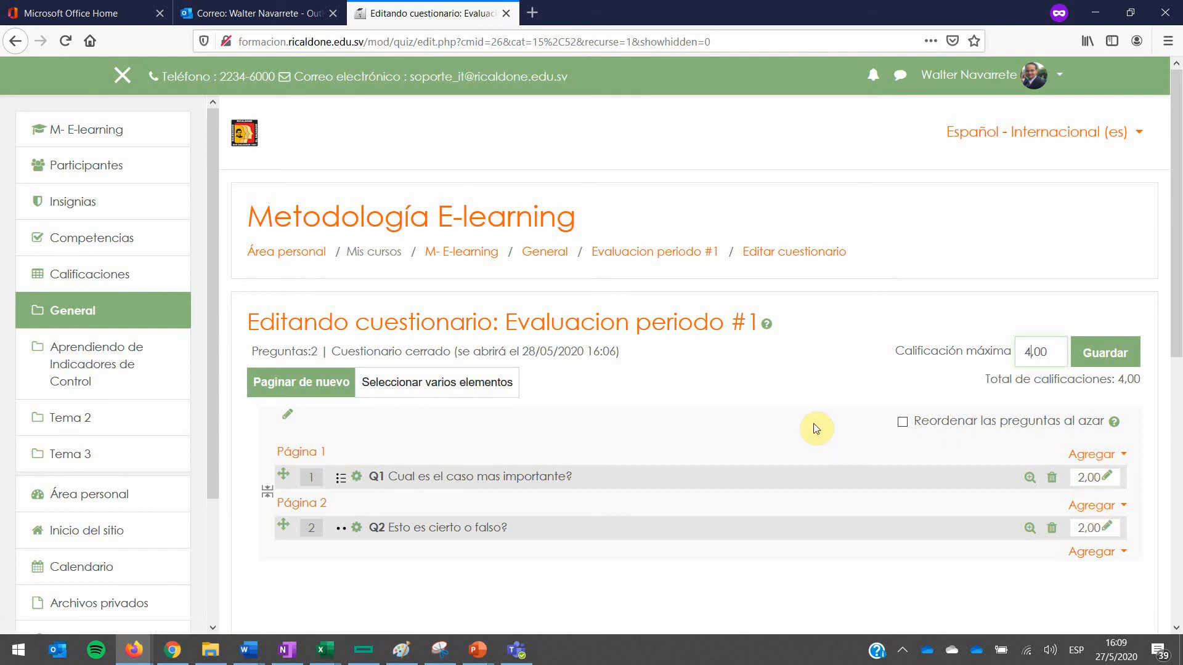
{"action": "scroll", "coordinate": [1017, 533], "scroll_direction": "down", "scroll_amount": 1}
{"action": "left_click", "coordinate": [1105, 330]}
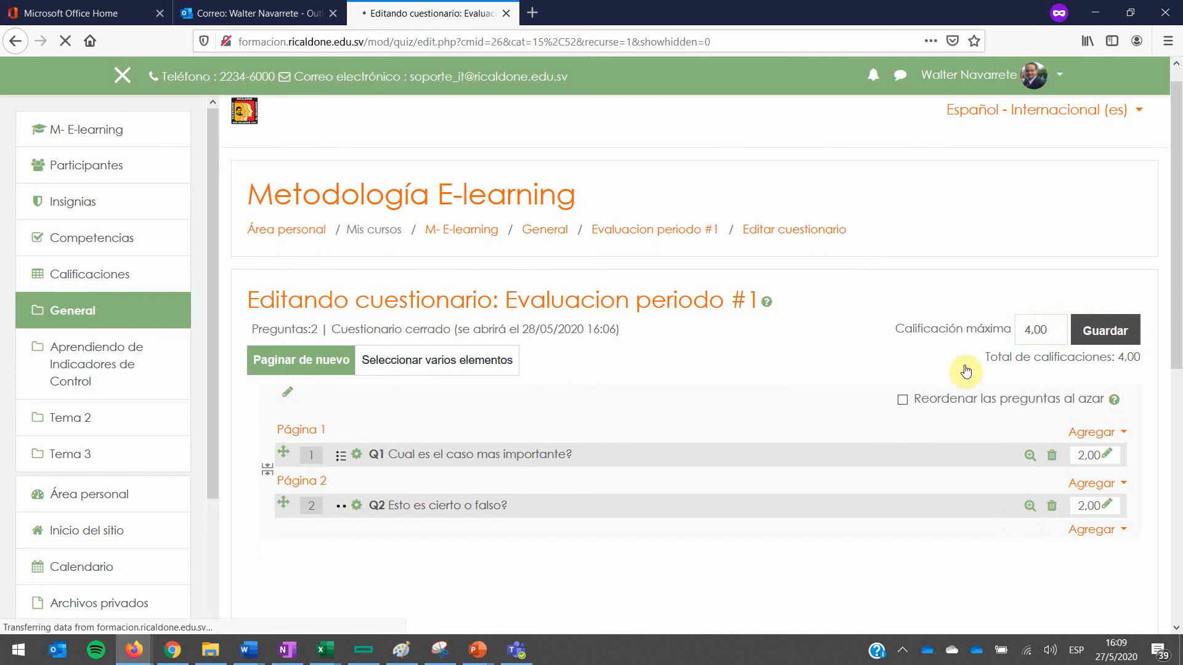
{"action": "scroll", "coordinate": [821, 453], "scroll_direction": "down", "scroll_amount": 3}
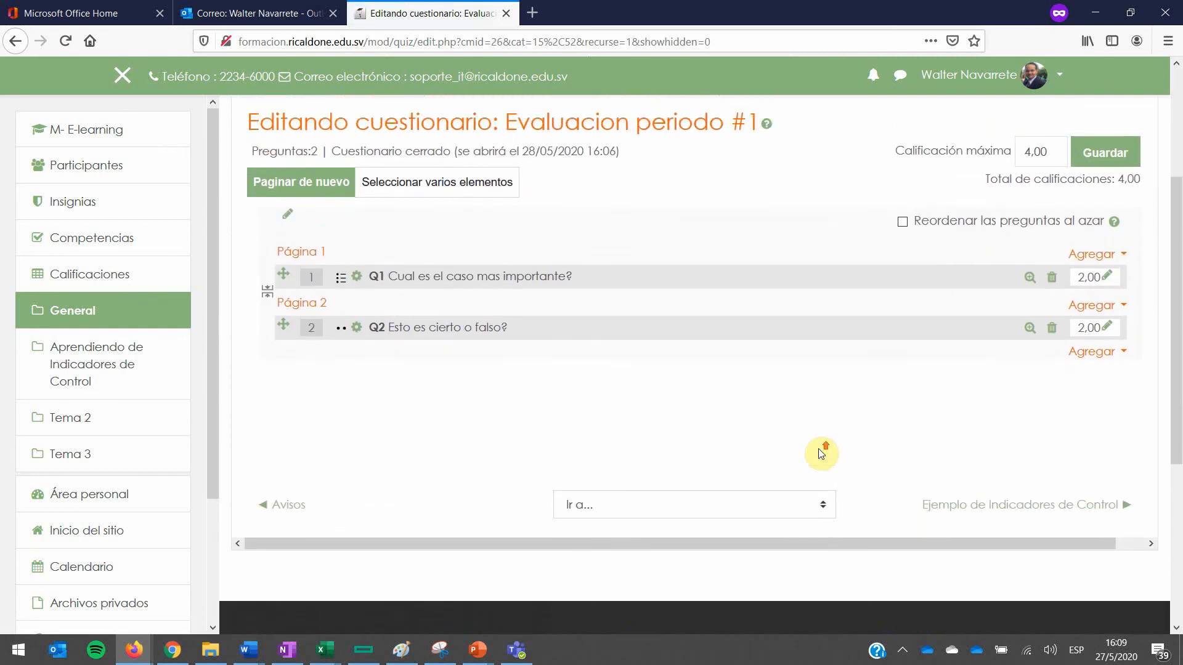
{"action": "scroll", "coordinate": [820, 453], "scroll_direction": "up", "scroll_amount": 3}
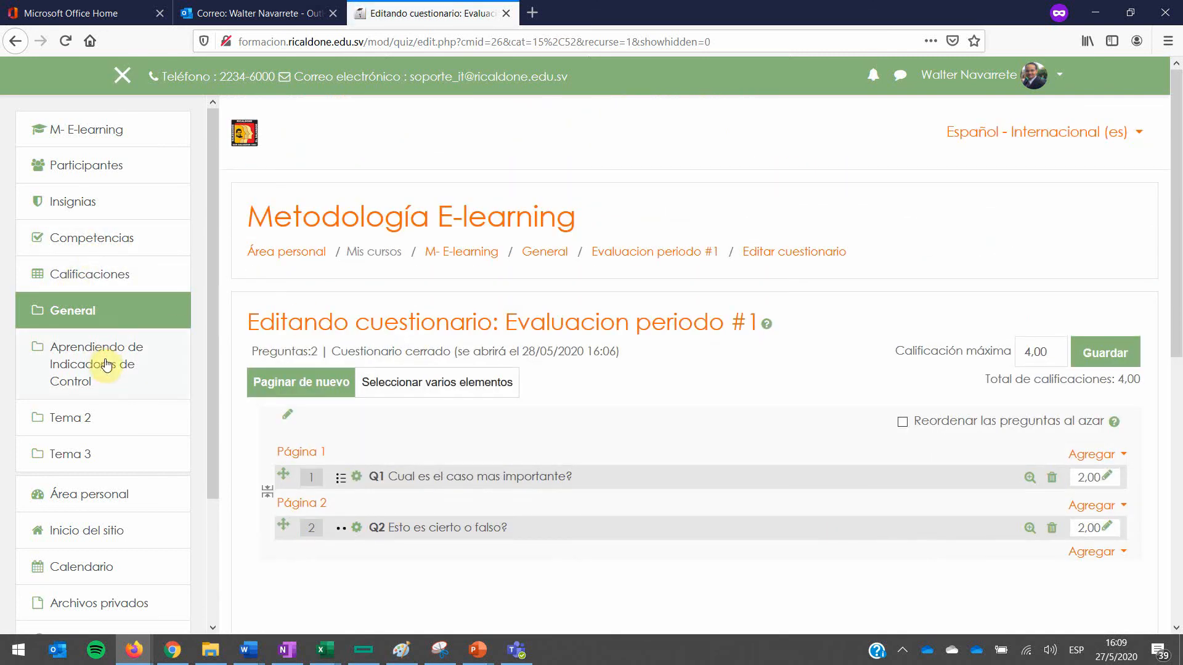
Step: Return to the course's General section and turn off course editing
{"action": "left_click", "coordinate": [111, 300]}
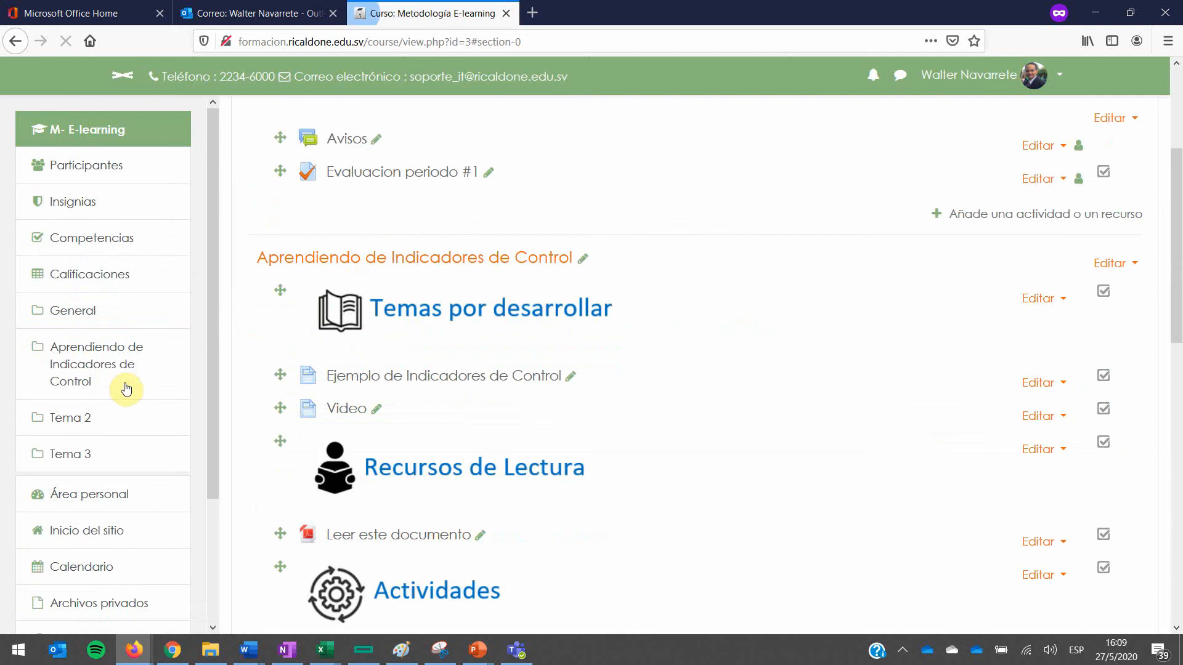
{"action": "scroll", "coordinate": [1096, 259], "scroll_direction": "up", "scroll_amount": 3}
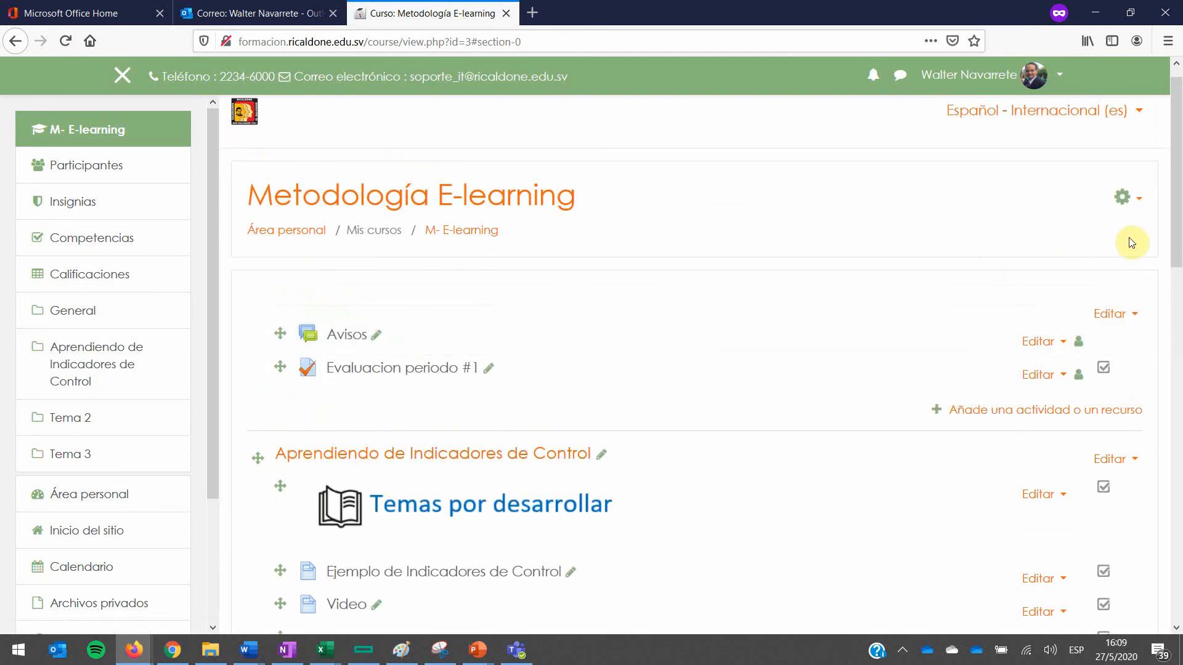
{"action": "left_click", "coordinate": [1127, 199]}
{"action": "left_click", "coordinate": [989, 243]}
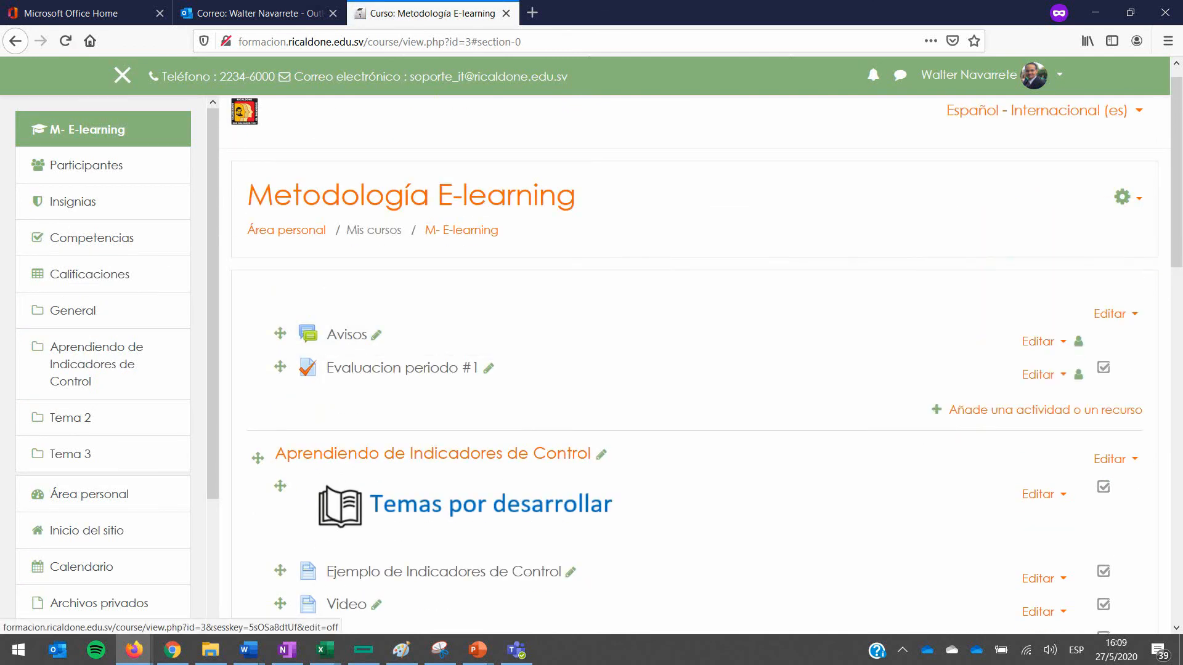
Step: Open the Evaluacion periodo #1 quiz from the course page and examine its availability, attempts and time limit summary
{"action": "left_click", "coordinate": [473, 469]}
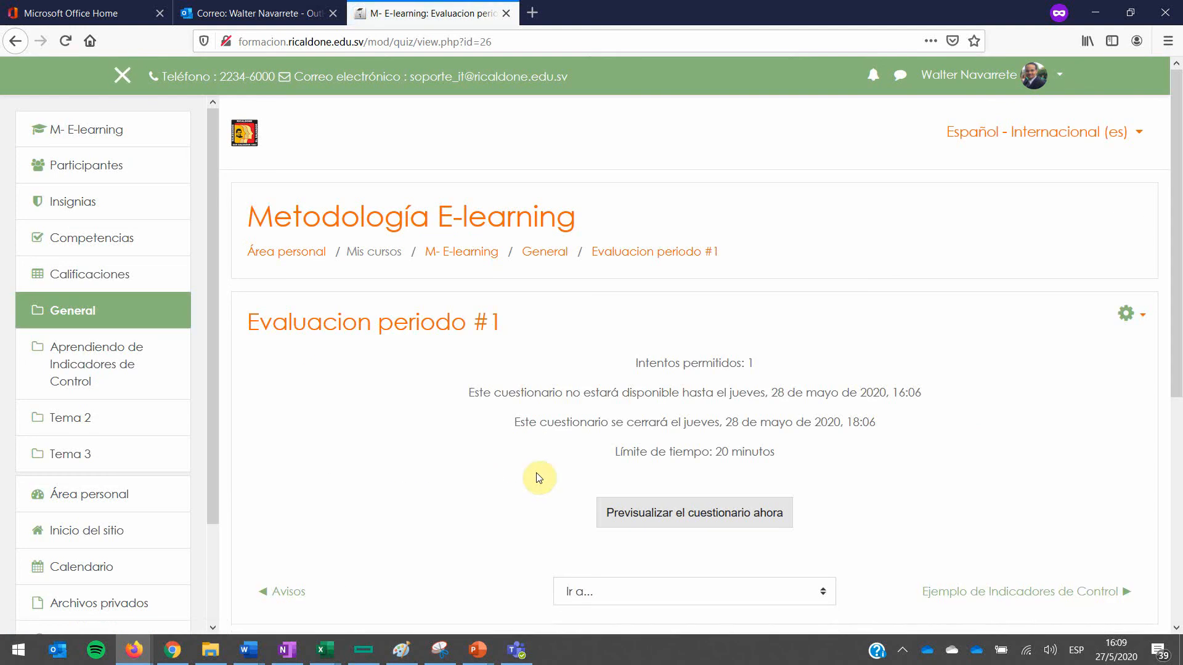
{"action": "scroll", "coordinate": [672, 594], "scroll_direction": "down", "scroll_amount": 3}
{"action": "scroll", "coordinate": [672, 594], "scroll_direction": "up", "scroll_amount": 2}
{"action": "scroll", "coordinate": [672, 595], "scroll_direction": "down", "scroll_amount": 1}
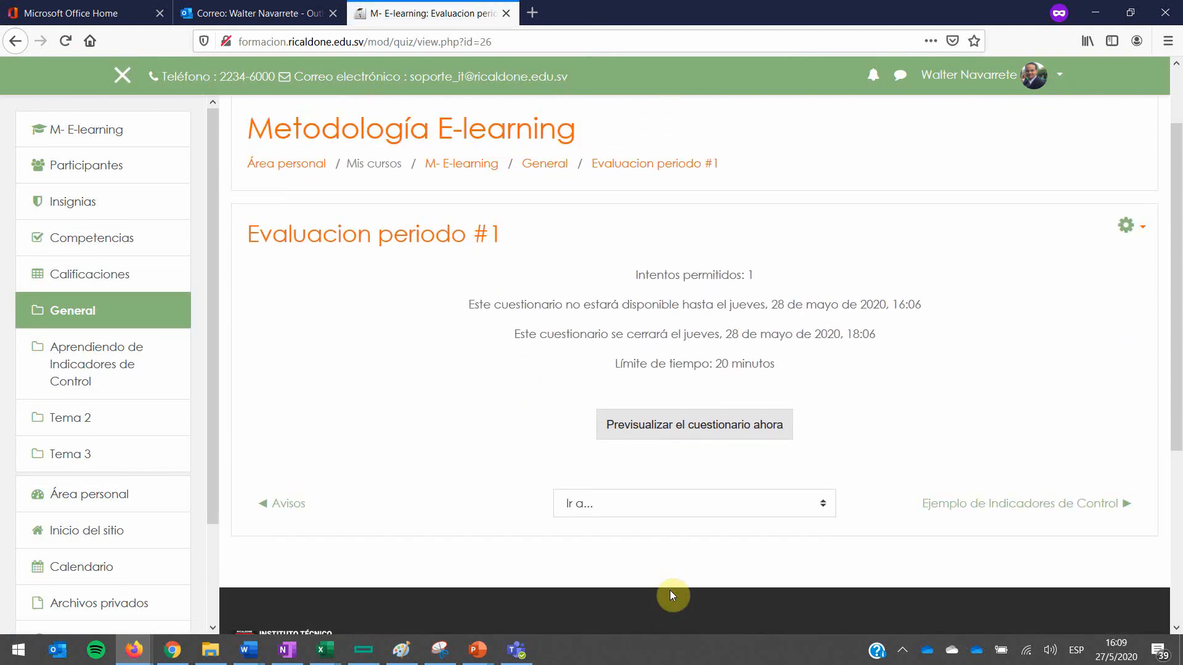